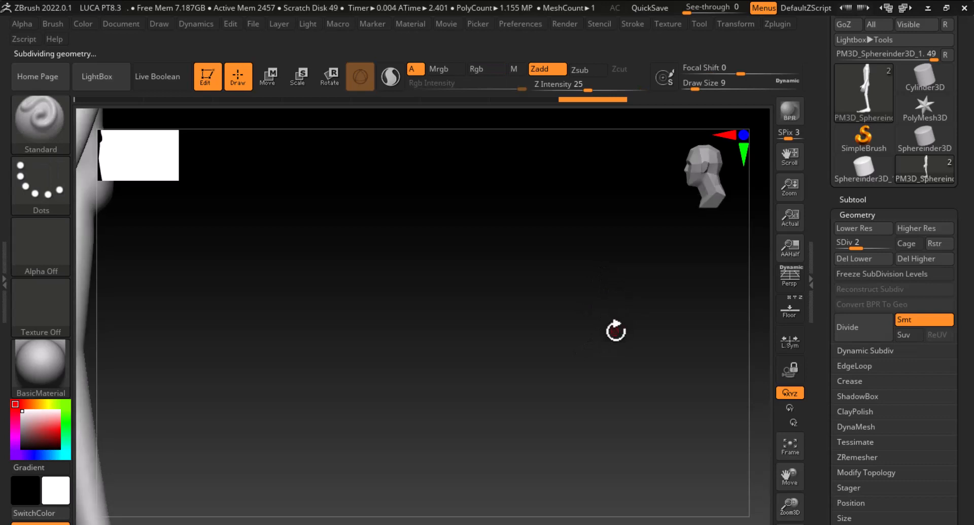
Isolate the feet by hiding the rest of the legs, framing their tops from the front
left_click_drag(594, 387, 338, 406, "alt")
left_click_drag(530, 377, 631, 413)
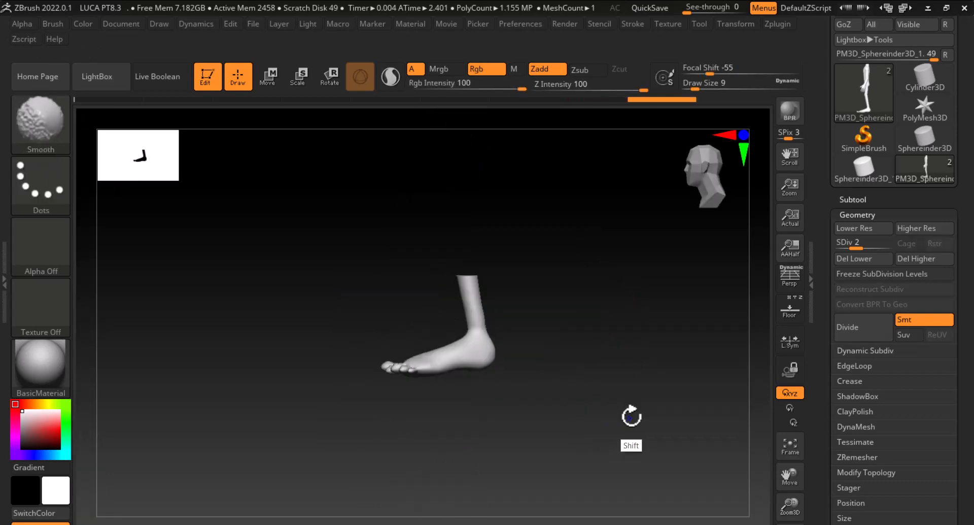
left_click_drag(569, 421, 567, 478, "alt")
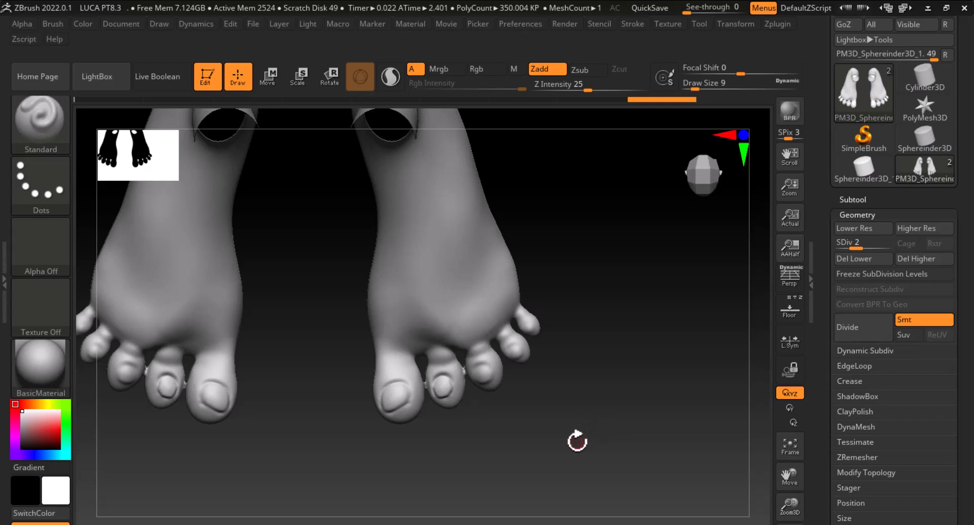
mouse_move(605, 403)
left_mouse_down()
mouse_move(605, 392)
mouse_move(614, 402)
left_mouse_up()
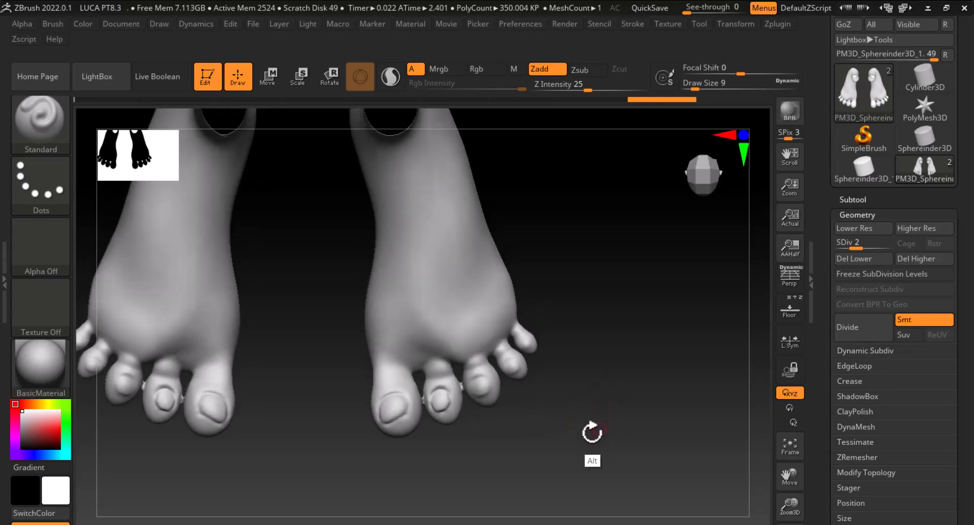
Load the Z3.1_Breen interface colors and the compact_UI_brush_materials interface layout
left_click(867, 11)
left_click(867, 7)
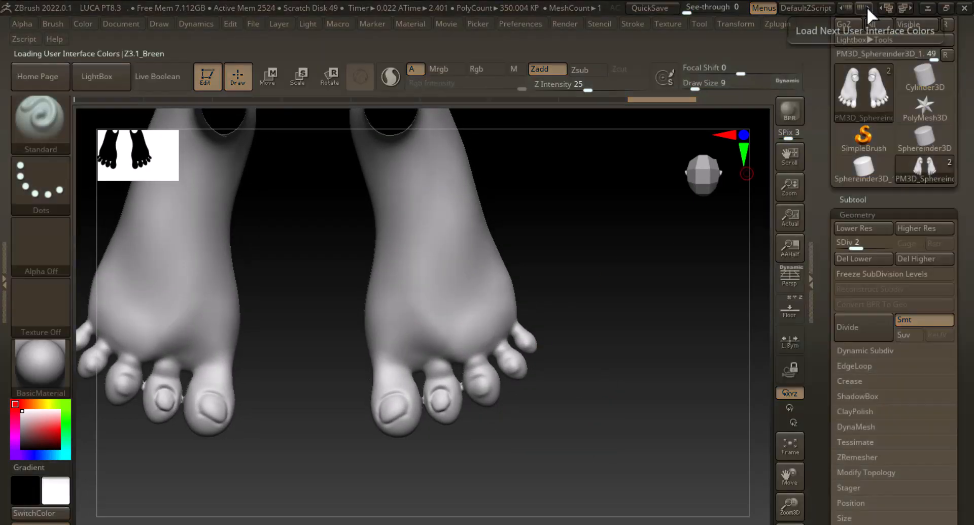
left_click(905, 6)
left_click(906, 8)
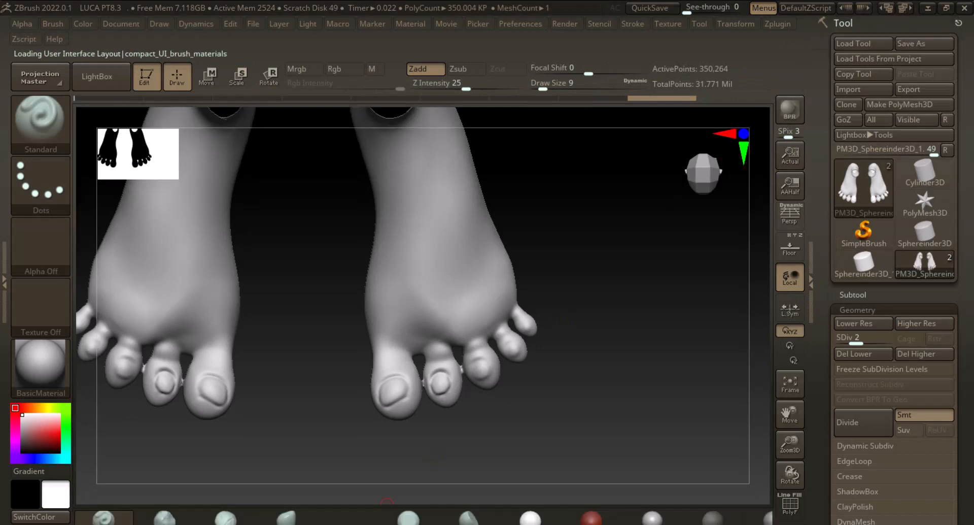
Build up tendon forms across the tops of the feet with the ClayBuildup brush at Z Intensity 1
left_click(226, 519)
mouse_move(602, 341)
left_mouse_down()
mouse_move(661, 330)
mouse_move(656, 348)
mouse_move(424, 430)
mouse_move(557, 298)
left_mouse_up()
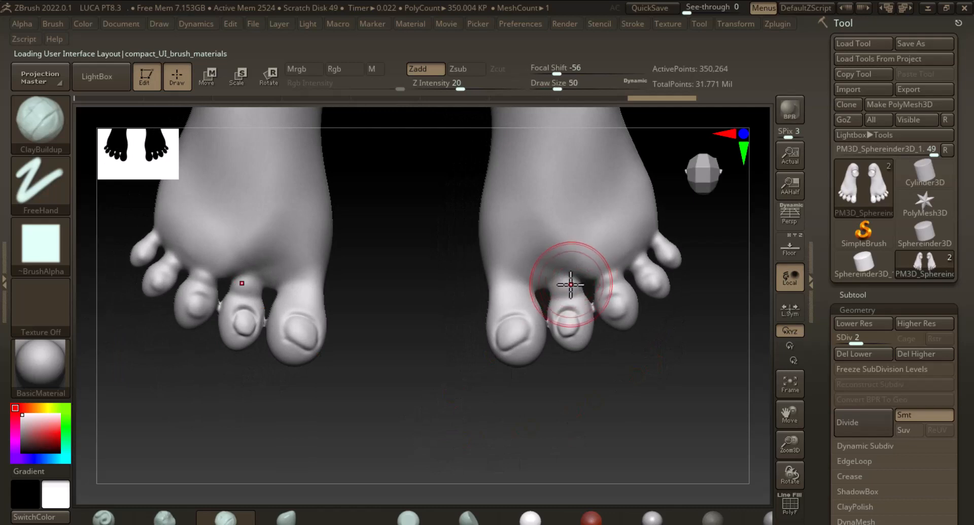
key("bracketleft")
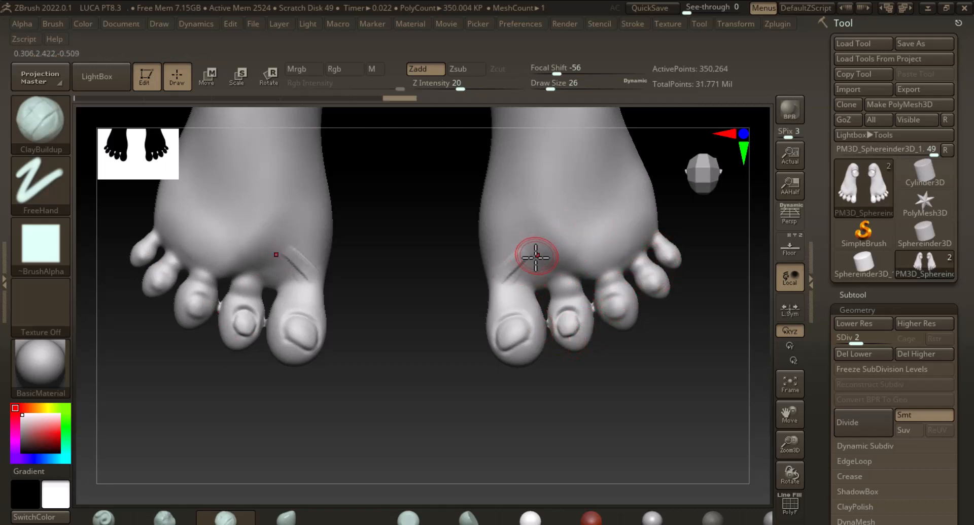
left_click_drag(457, 89, 421, 88)
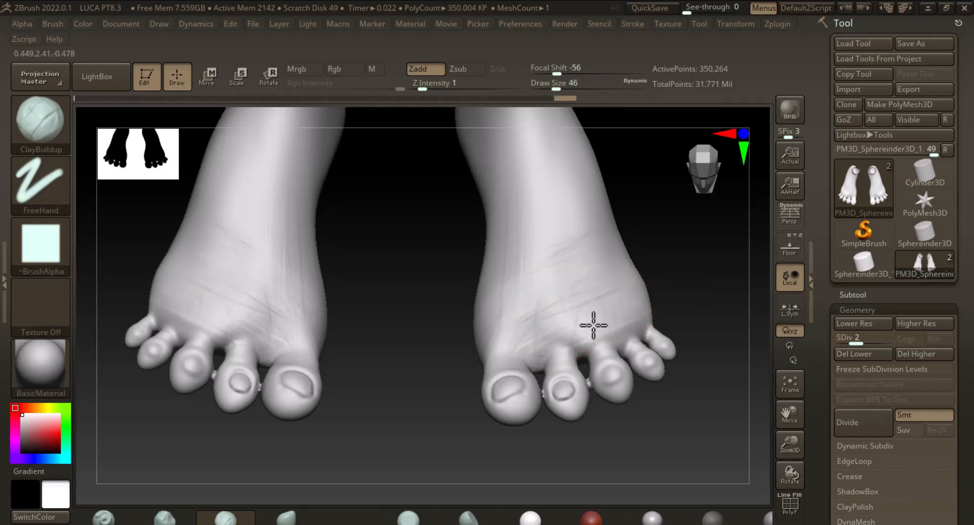
Lightly carve and smooth the clay strokes along the outer side of the foot, from ankle to toes
mouse_move(647, 322)
left_mouse_down()
mouse_move(696, 261)
mouse_move(709, 293)
mouse_move(666, 374)
mouse_move(589, 273)
mouse_move(585, 346)
left_mouse_up()
left_click_drag(581, 286, 550, 327, "alt")
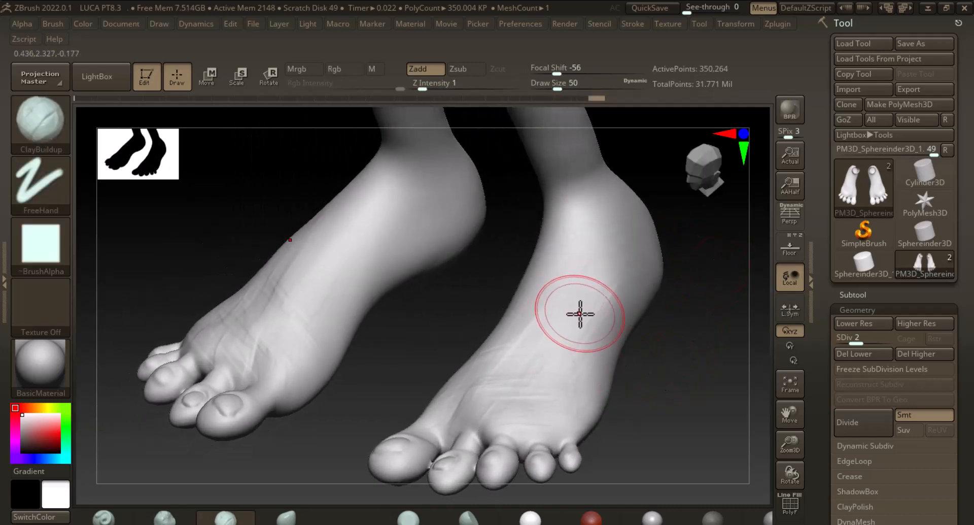
left_click_drag(601, 298, 523, 353, "shift")
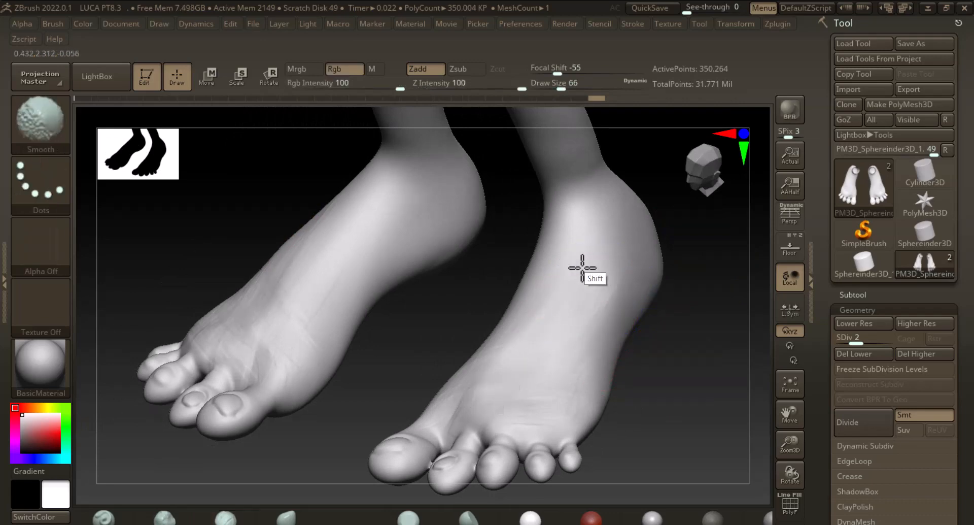
key("alt")
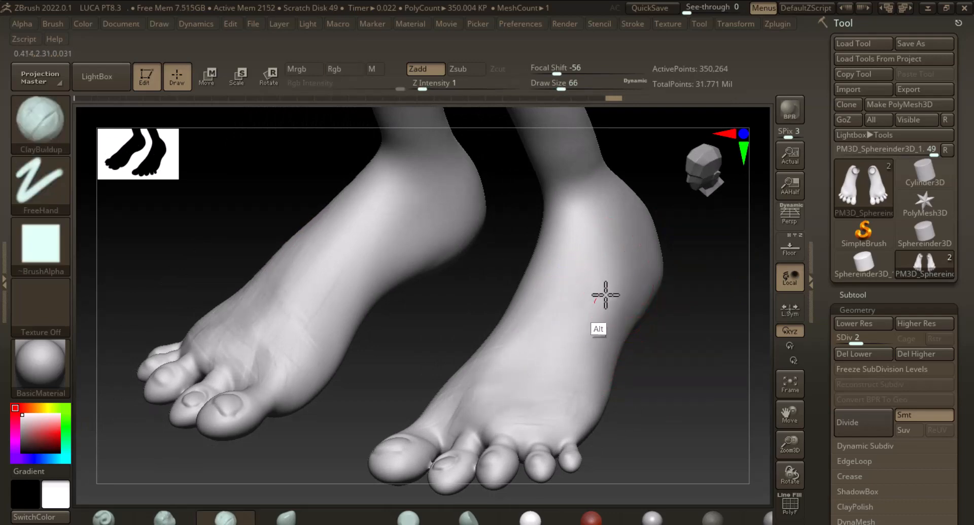
left_click_drag(580, 298, 610, 271, "shift")
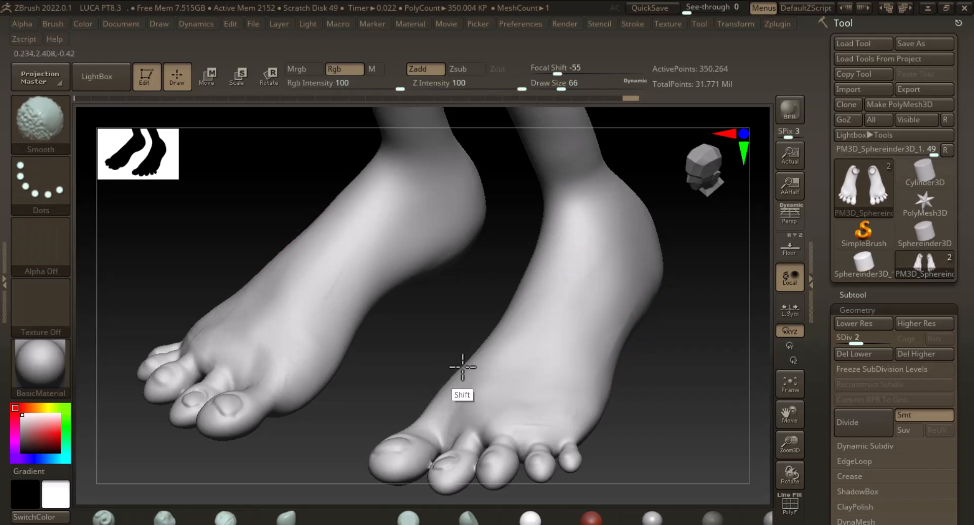
Refine the arch and inner side of the feet with light carving, smoothing the strokes into the surface
left_click_drag(463, 366, 652, 403)
left_click_drag(571, 385, 553, 331, "shift")
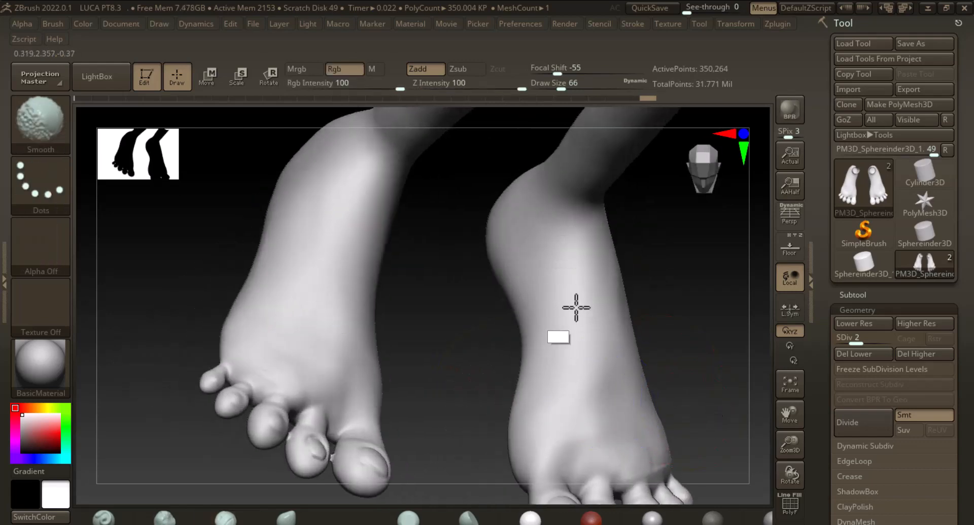
left_click_drag(627, 317, 646, 329)
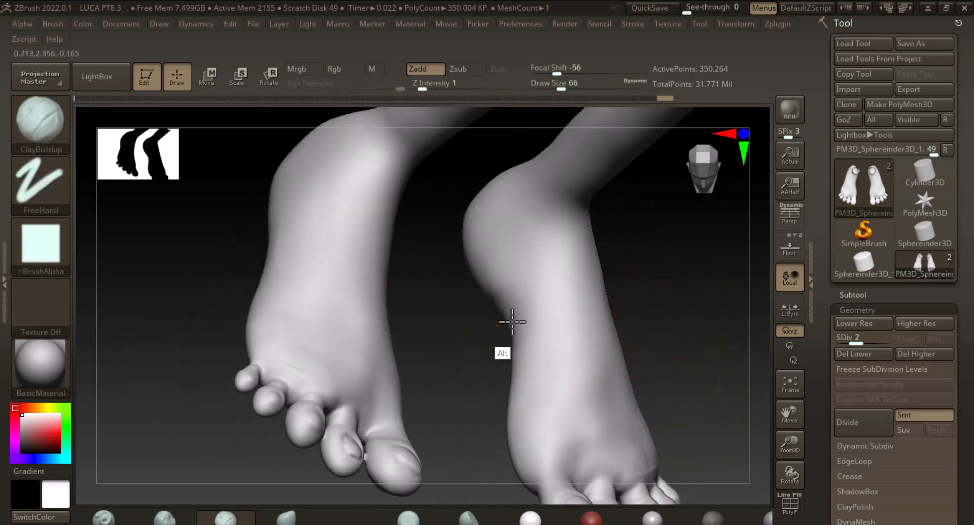
mouse_move(513, 321)
left_mouse_down("shift")
mouse_move(507, 364)
mouse_move(504, 304)
mouse_move(460, 280)
left_mouse_up("shift")
mouse_move(322, 349)
left_mouse_down("shift")
mouse_move(306, 213)
mouse_move(318, 394)
mouse_move(324, 327)
left_mouse_up("shift")
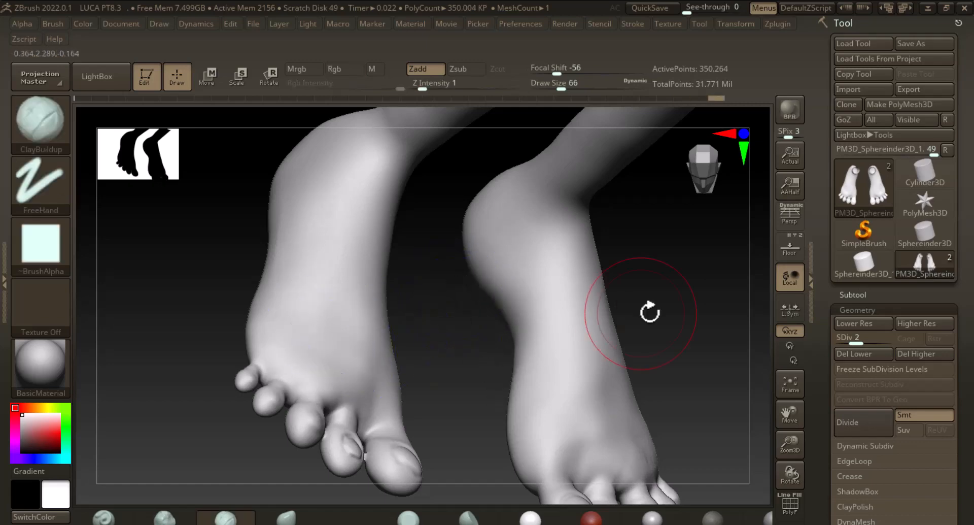
Carve shallow hollows over the upper surface of the feet and smooth them, working from the front view
left_click_drag(650, 312, 455, 394)
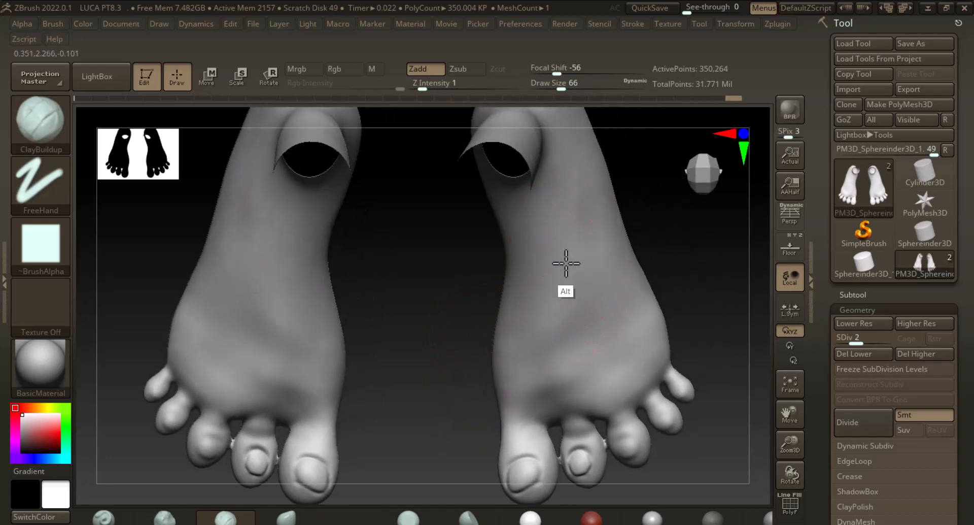
left_click_drag(609, 287, 652, 283)
key("shift")
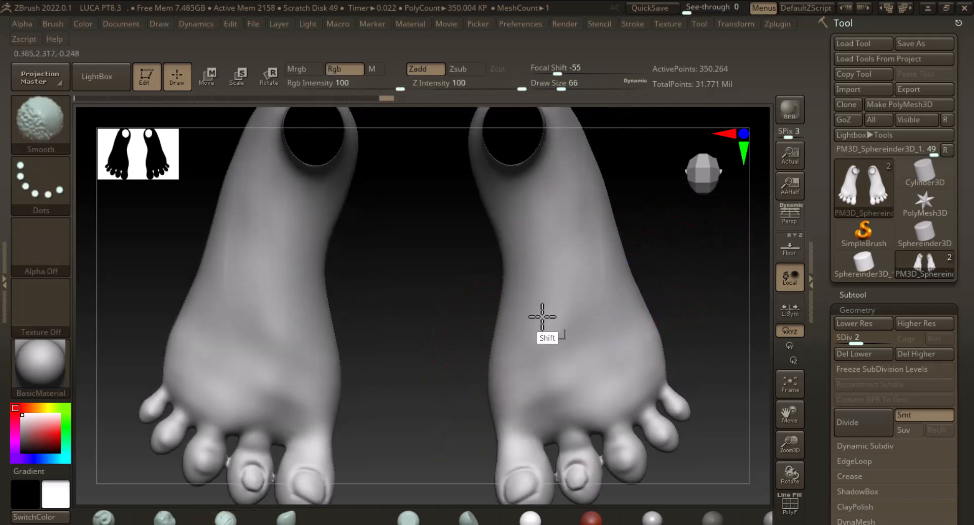
Set the ClayBuildup draw size to 26 and sculpt the tendon forms behind the big and second toes
mouse_move(717, 323)
left_mouse_down("alt")
mouse_move(657, 263)
mouse_move(689, 355)
mouse_move(684, 275)
mouse_move(687, 304)
left_mouse_up("alt")
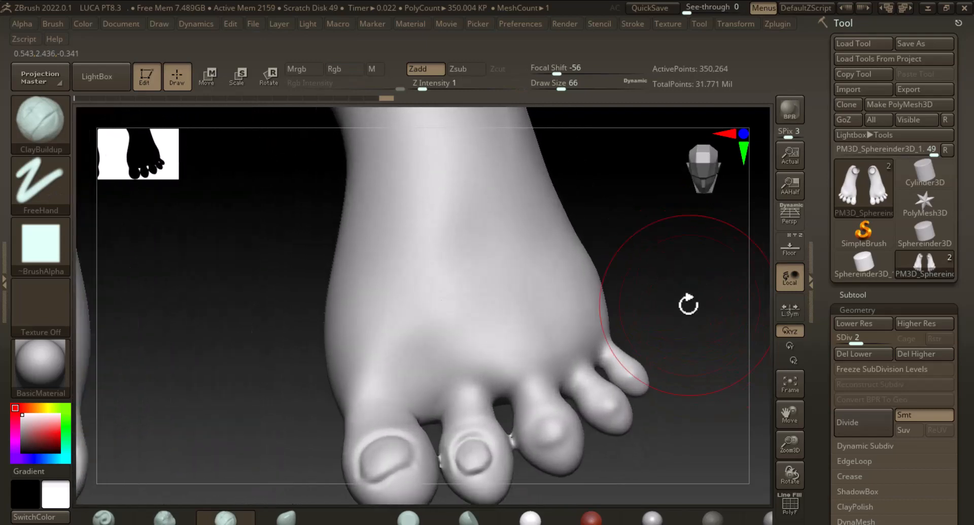
key("bracketleft")
key("bracketleft")
key("bracketleft")
key("bracketleft")
key("bracketleft")
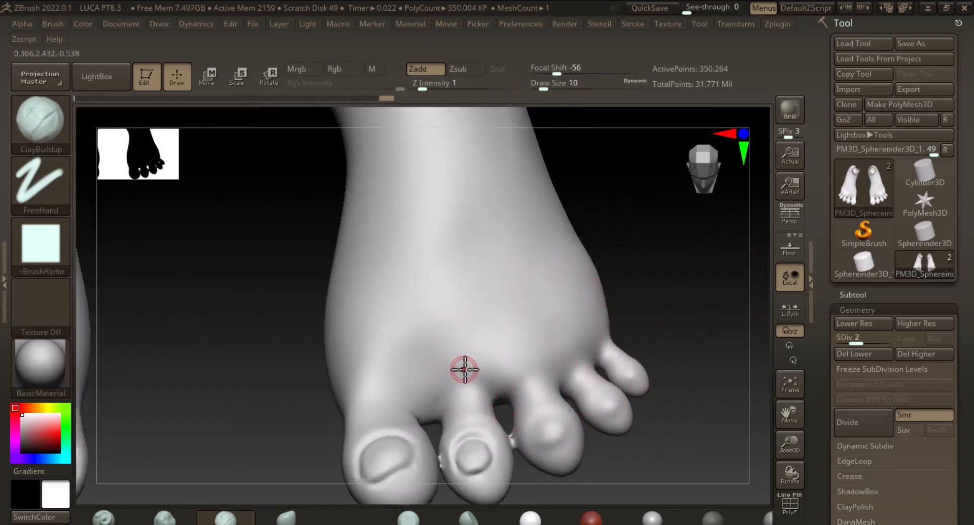
key("bracketright")
key("bracketright")
key("bracketright")
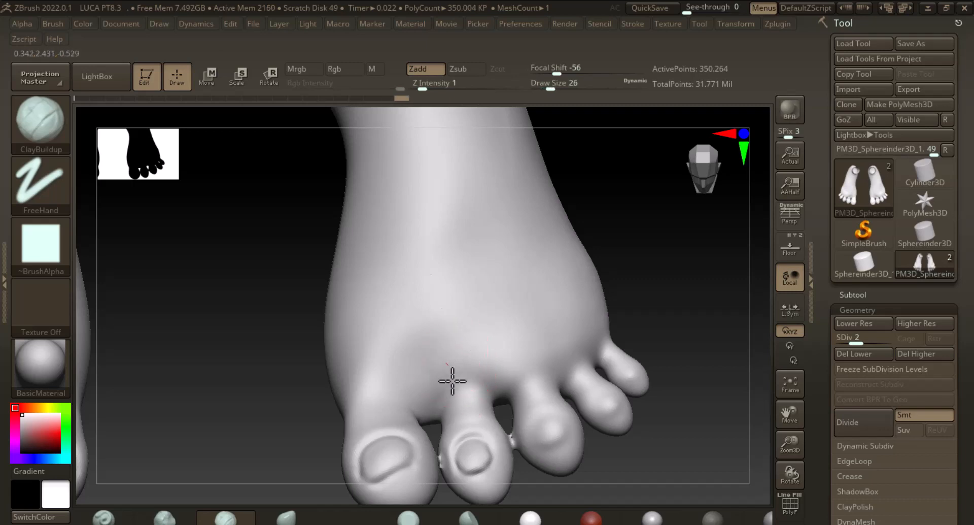
mouse_move(474, 359)
left_mouse_down()
mouse_move(437, 379)
mouse_move(400, 365)
left_mouse_up()
Set the Smooth brush's Z Intensity to 22 and soften the forms around the big toe's base
key("shift")
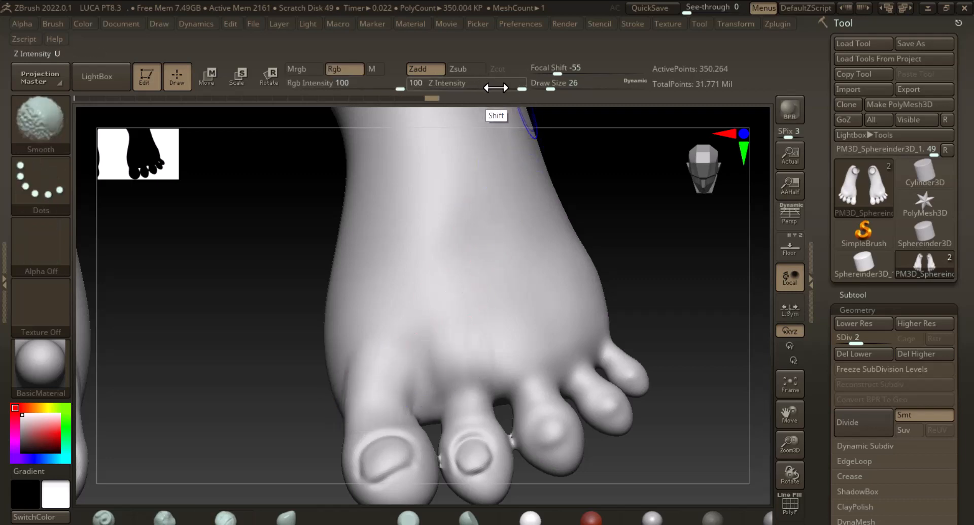
left_click_drag(522, 89, 463, 89)
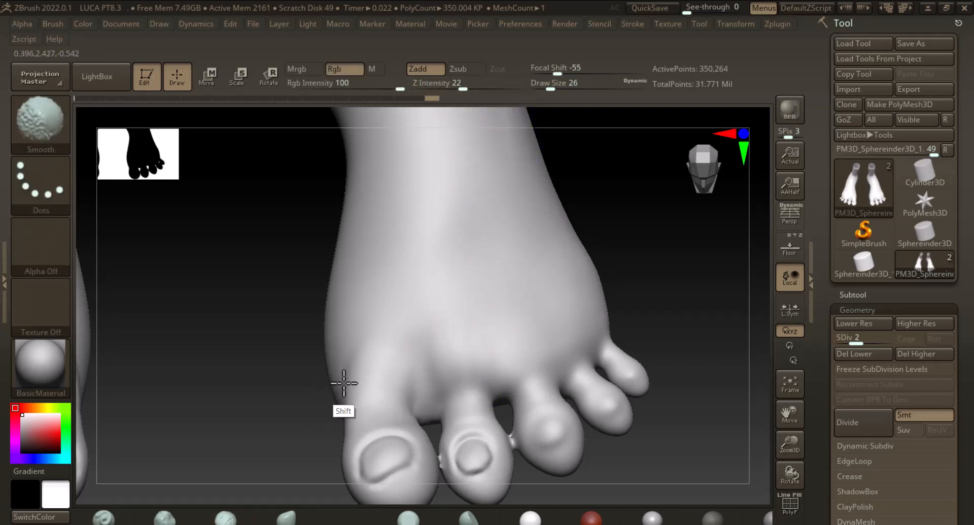
left_click_drag(687, 291, 709, 333)
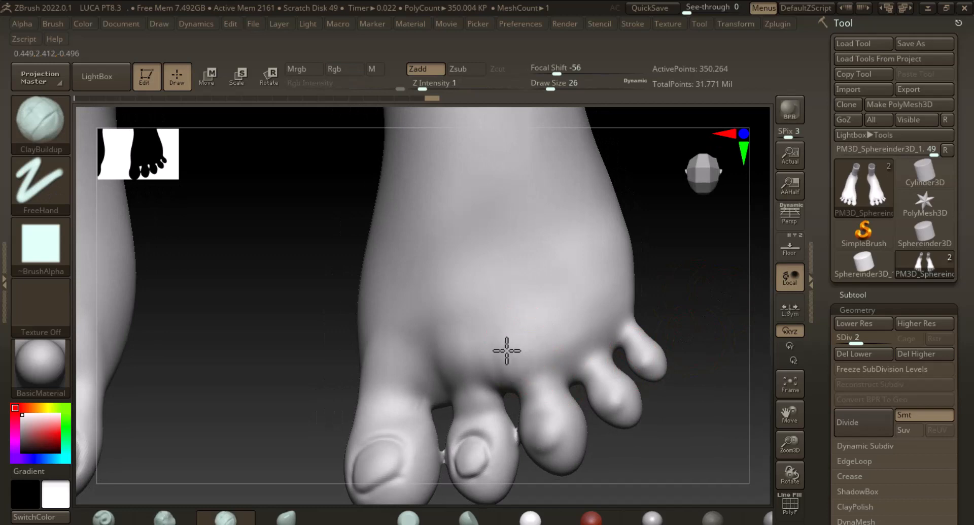
Build up the knuckles behind the smaller toes and the base of the big toe, smoothing the strokes
mouse_move(520, 320)
left_mouse_down()
mouse_move(577, 335)
mouse_move(593, 310)
mouse_move(502, 351)
mouse_move(555, 305)
left_mouse_up()
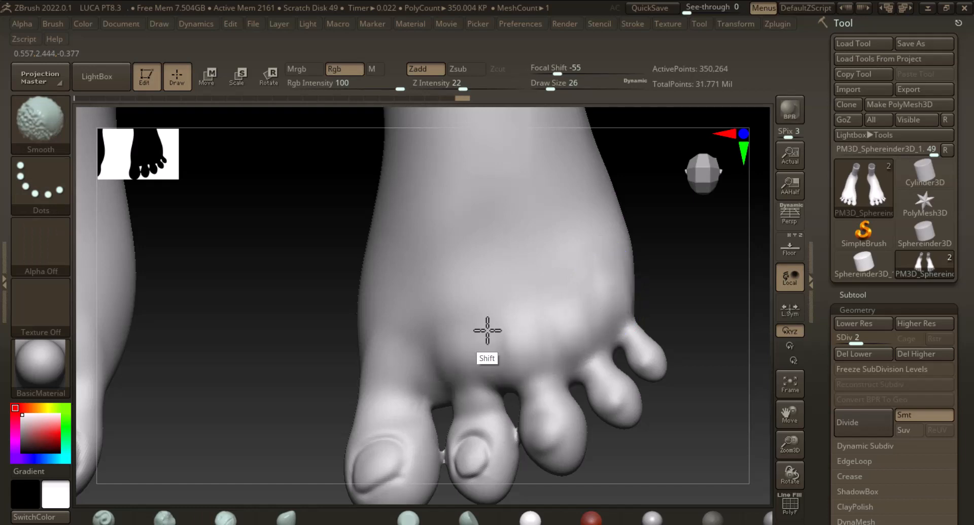
mouse_move(488, 330)
left_mouse_down("shift")
mouse_move(443, 322)
mouse_move(553, 350)
mouse_move(532, 371)
left_mouse_up("shift")
left_click_drag(671, 285, 691, 287)
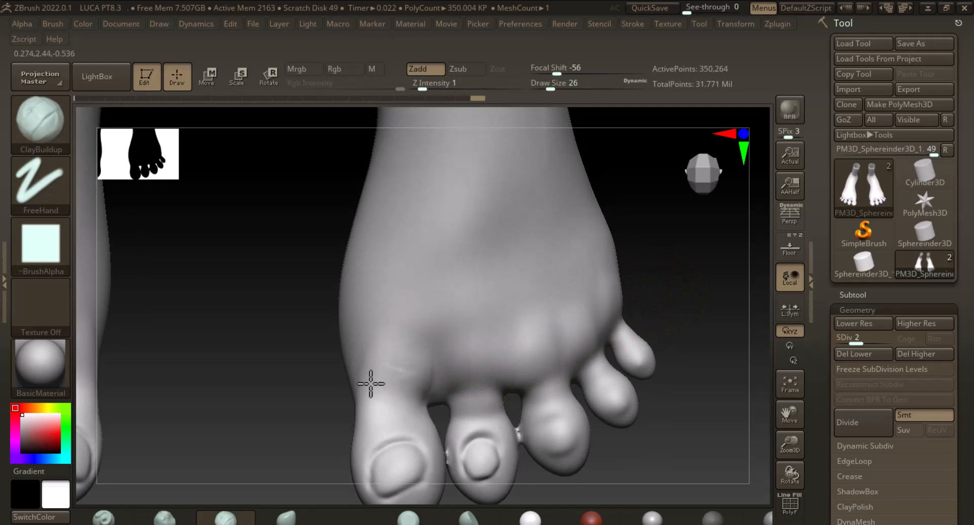
key("shift")
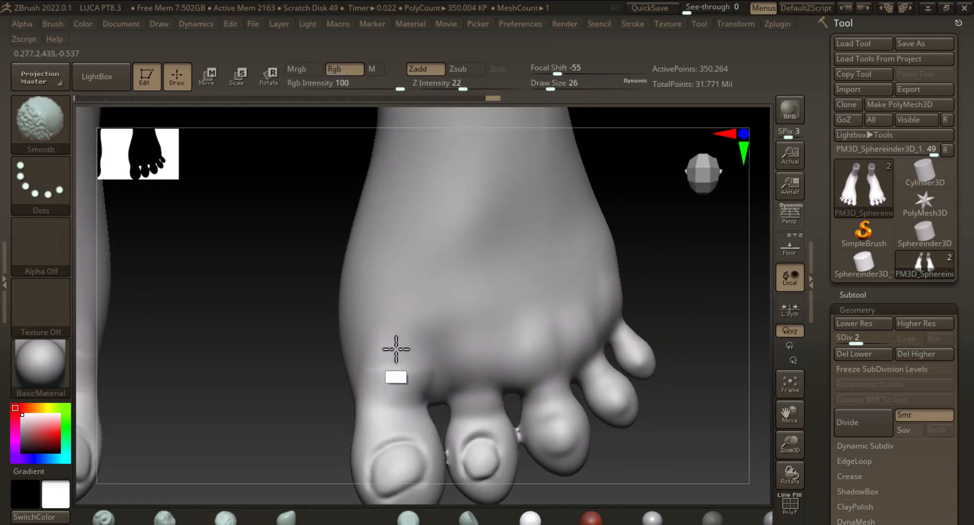
mouse_move(668, 305)
left_mouse_down()
mouse_move(685, 302)
mouse_move(659, 300)
left_mouse_up()
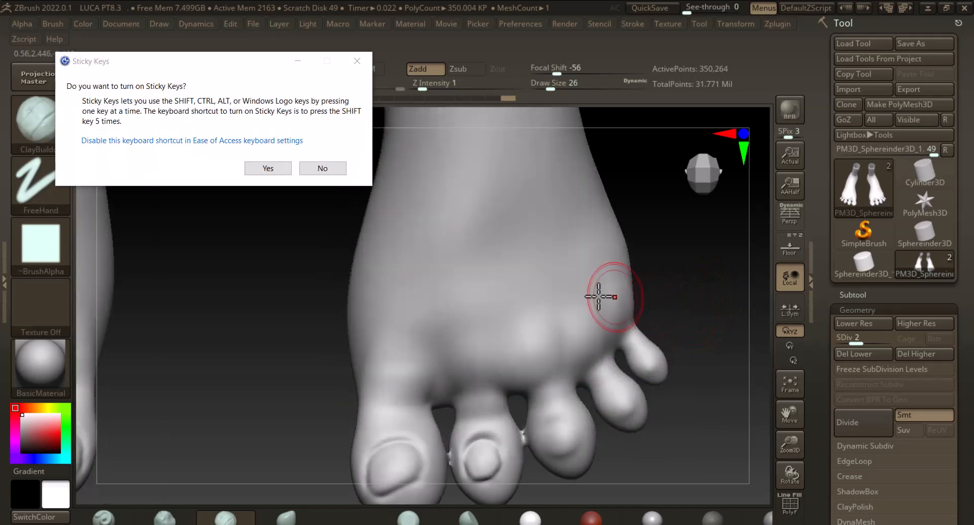
Decline the Sticky Keys prompt and refine the bases of the outer toes and big toe with light smoothing
left_click(326, 170)
left_click_drag(736, 330, 735, 299)
key("shift")
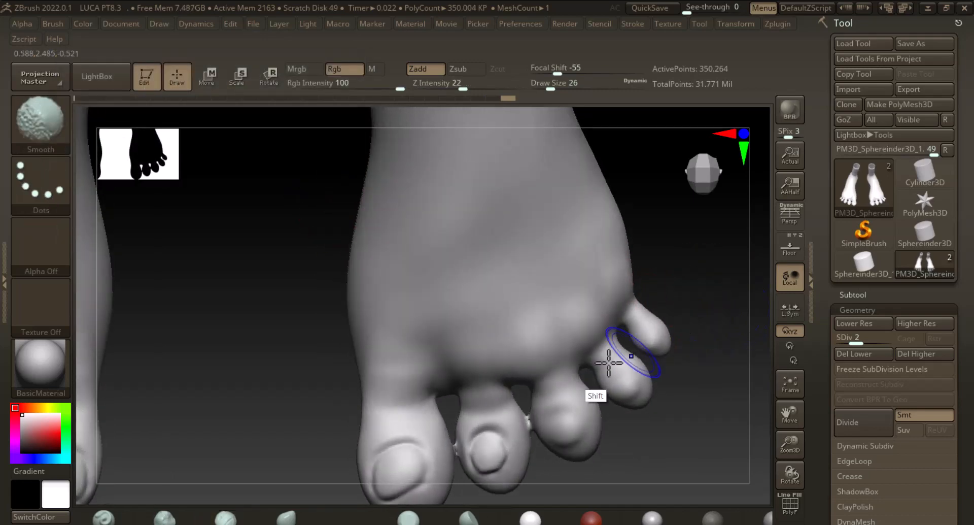
key("shift")
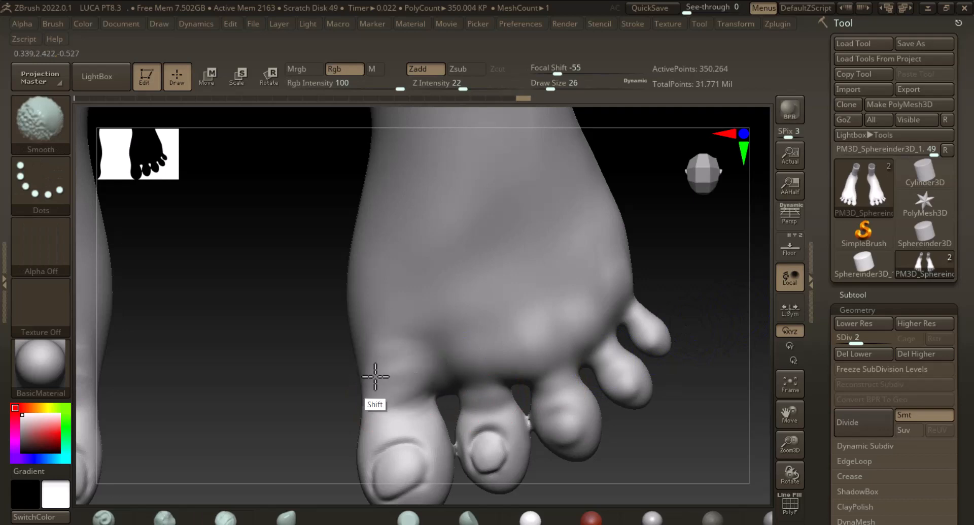
Carve a shallow hollow behind the big and second toe knuckles and smooth its edges
key("alt")
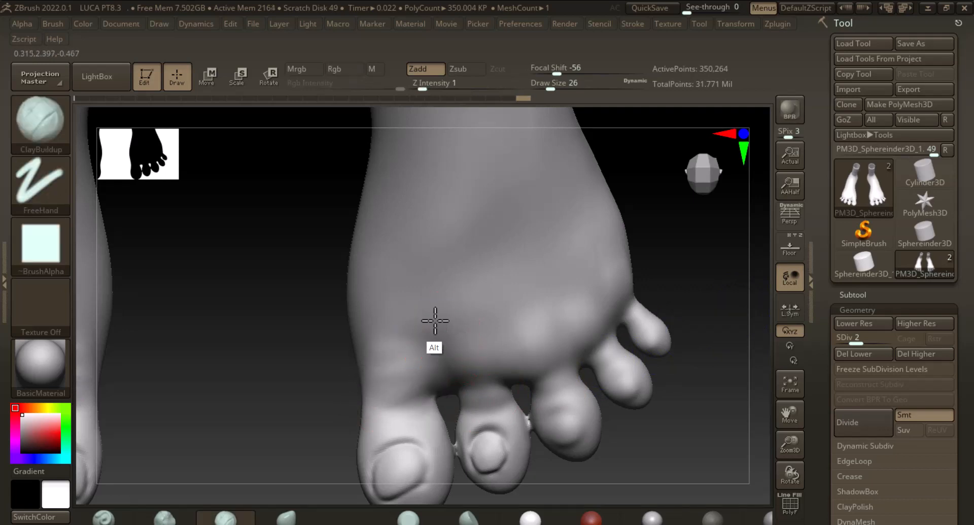
mouse_move(463, 321)
left_mouse_down("alt")
mouse_move(474, 313)
mouse_move(465, 352)
mouse_move(485, 337)
mouse_move(467, 345)
mouse_move(481, 321)
mouse_move(417, 329)
mouse_move(509, 339)
mouse_move(498, 333)
left_mouse_up("alt")
key("shift")
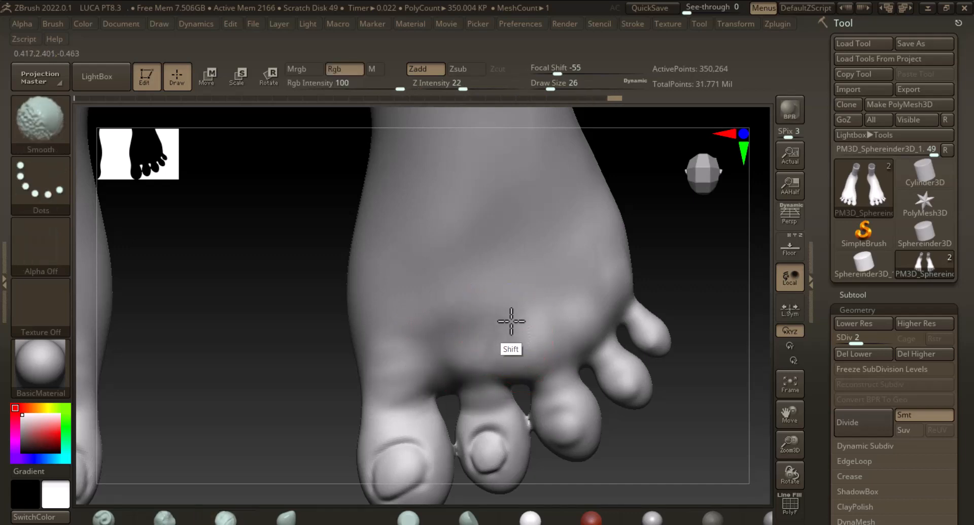
left_click_drag(404, 310, 405, 322, "shift")
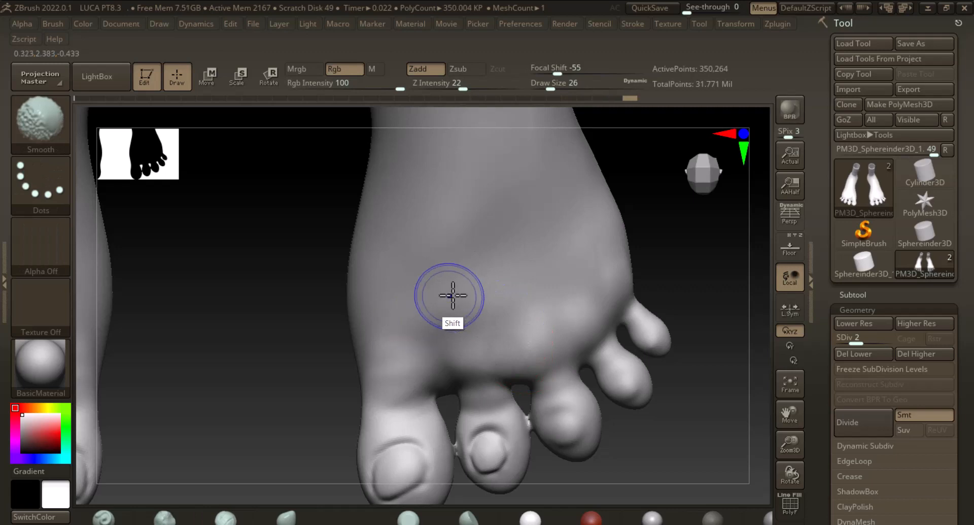
Carve separations between the outer toe knuckles and smooth them into the top of the foot
mouse_move(527, 294)
left_mouse_down("shift")
mouse_move(531, 346)
mouse_move(526, 337)
mouse_move(546, 358)
mouse_move(535, 341)
mouse_move(561, 309)
left_mouse_up("shift")
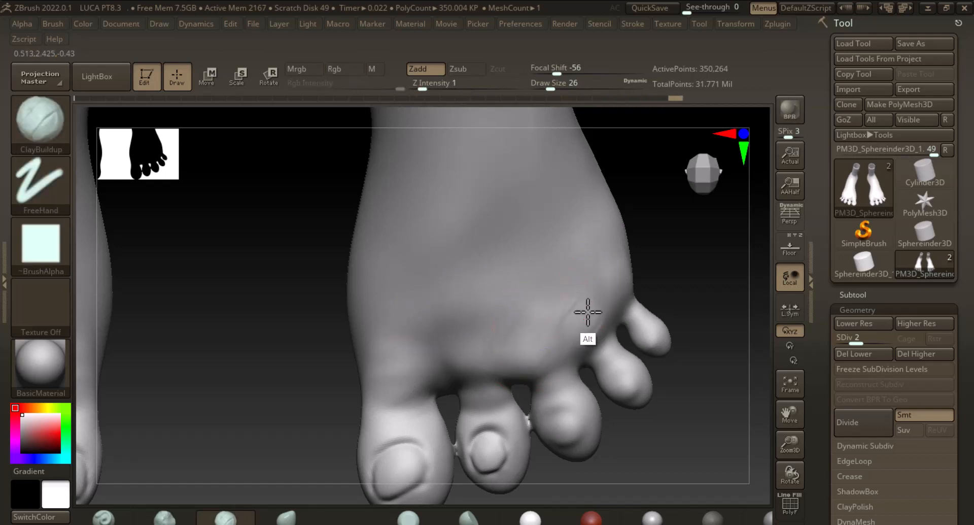
key("shift")
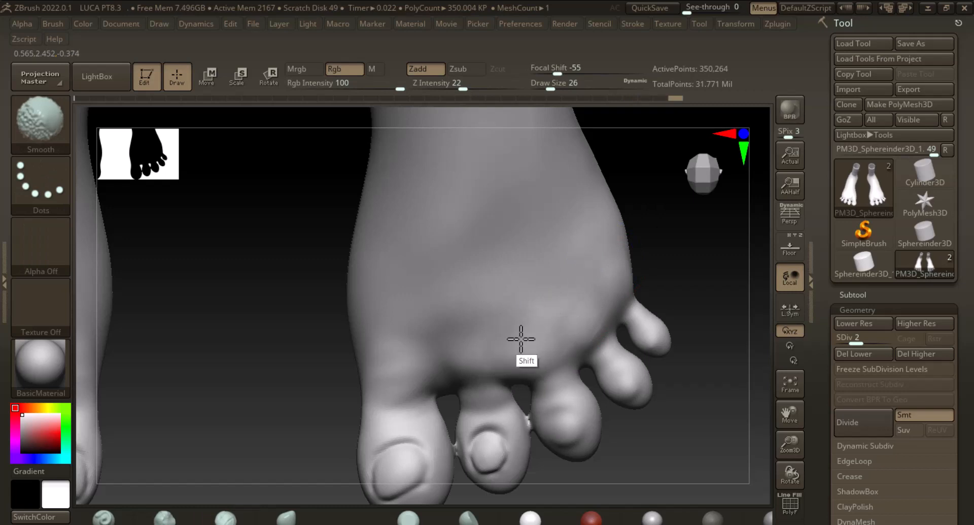
mouse_move(663, 438)
left_mouse_down()
mouse_move(714, 413)
mouse_move(653, 405)
left_mouse_up()
key("shift")
left_click_drag(674, 272, 653, 304)
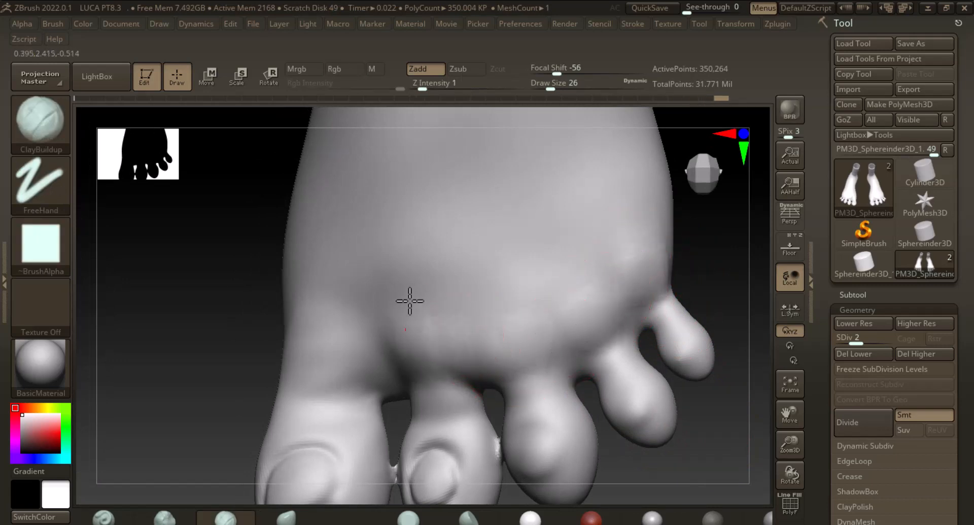
Build up soft tendon ridges on the top of the foot behind the smaller toes with ClayBuildup and smooth them
mouse_move(421, 379)
left_mouse_down()
mouse_move(440, 338)
mouse_move(441, 276)
left_mouse_up()
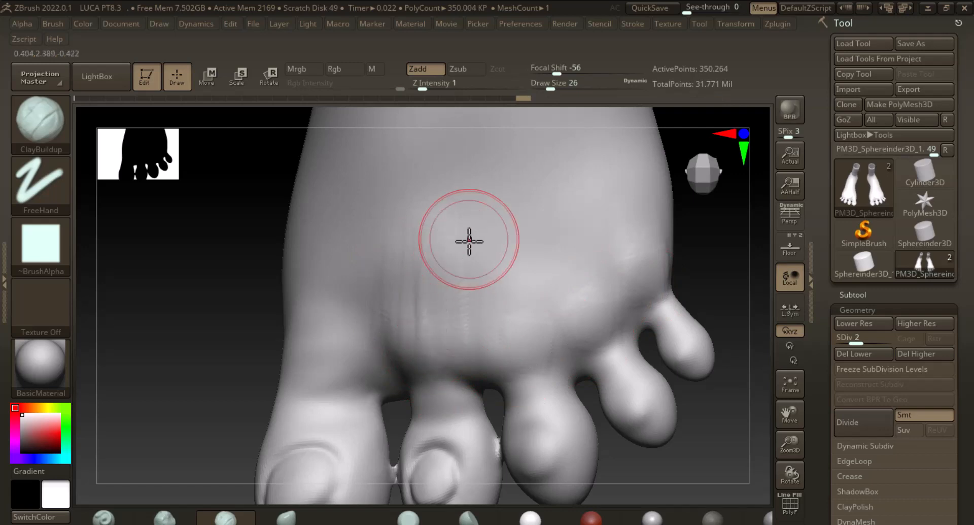
left_click_drag(518, 277, 514, 328)
left_click_drag(498, 229, 504, 297)
left_click_drag(568, 237, 589, 325)
left_click_drag(571, 289, 587, 335)
mouse_move(637, 264)
left_mouse_down()
mouse_move(647, 256)
mouse_move(669, 317)
left_mouse_up()
key("shift")
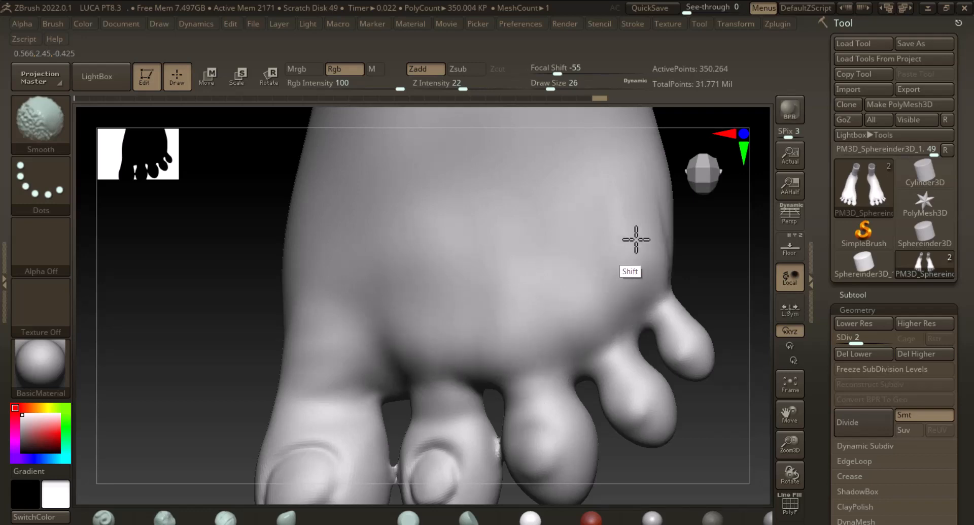
left_click_drag(264, 367, 488, 269, "shift")
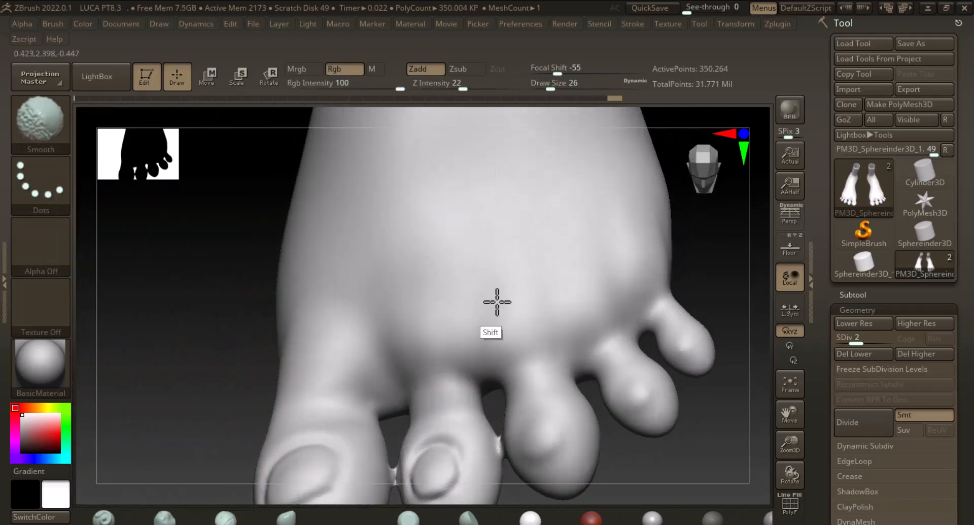
Build up the tendon at the base of the big toe, smooth it, and decline the Sticky Keys prompt
left_click_drag(355, 366, 353, 304)
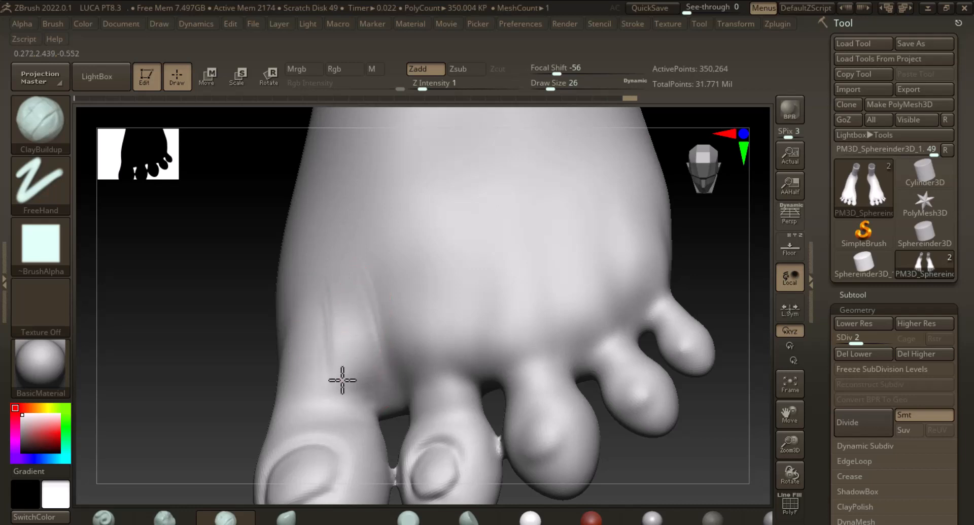
key("shift")
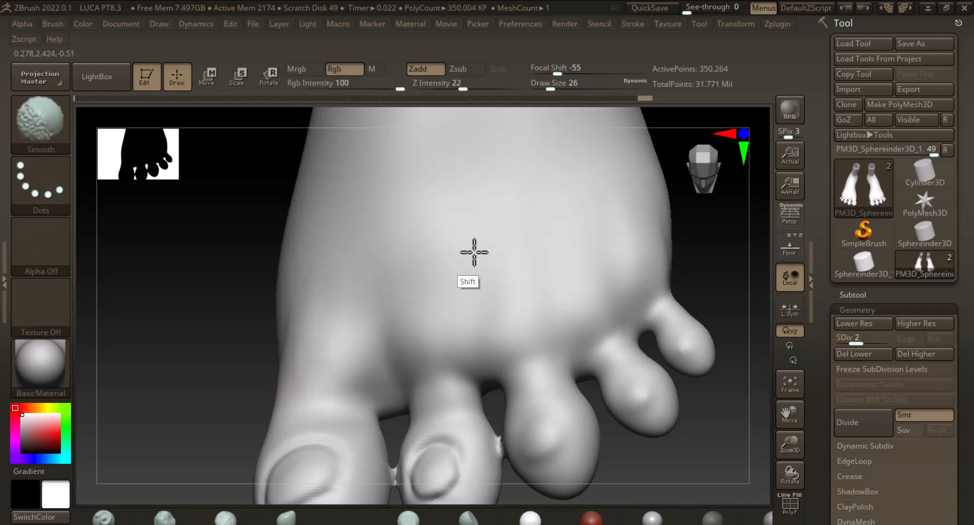
key("shift")
key("shift")
key("shift")
key("shift")
key("shift")
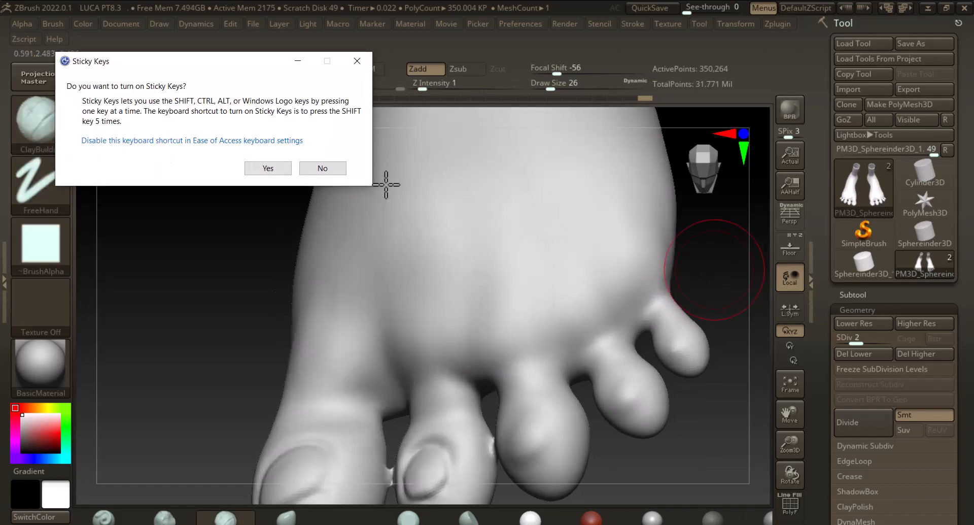
left_click(322, 166)
Build up the fleshy pads behind the toes across the ball of the foot's underside and smooth them
mouse_move(245, 300)
left_mouse_down()
mouse_move(171, 300)
mouse_move(272, 333)
left_mouse_up()
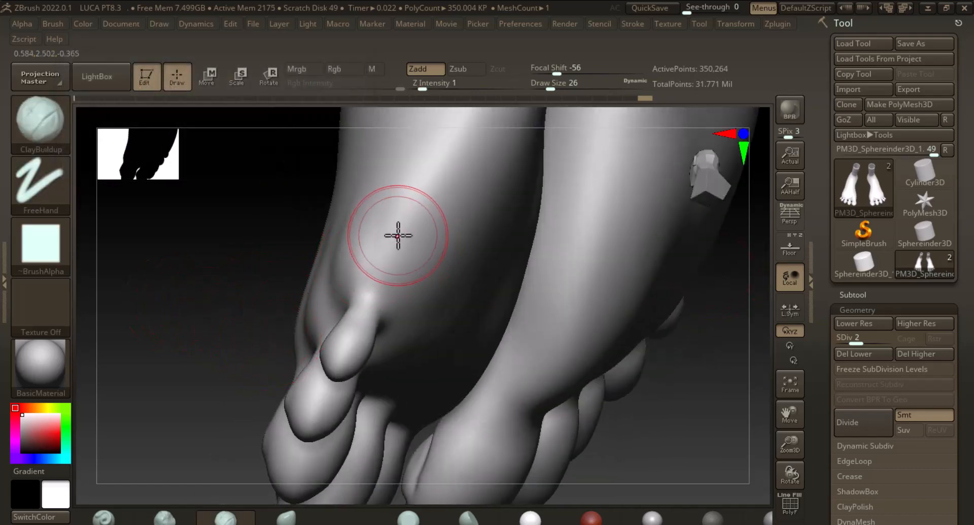
mouse_move(381, 217)
left_mouse_down()
mouse_move(202, 306)
mouse_move(228, 332)
left_mouse_up()
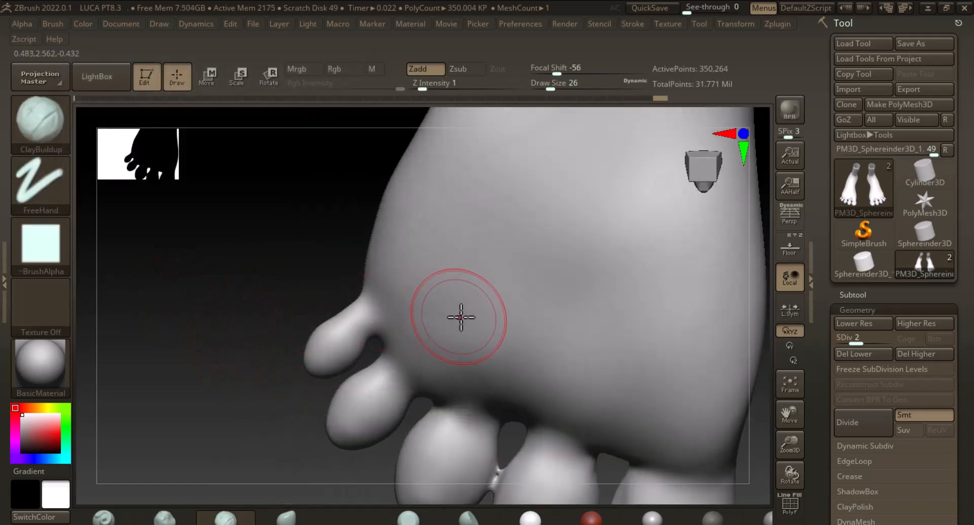
key("s")
left_click_drag(461, 320, 406, 309)
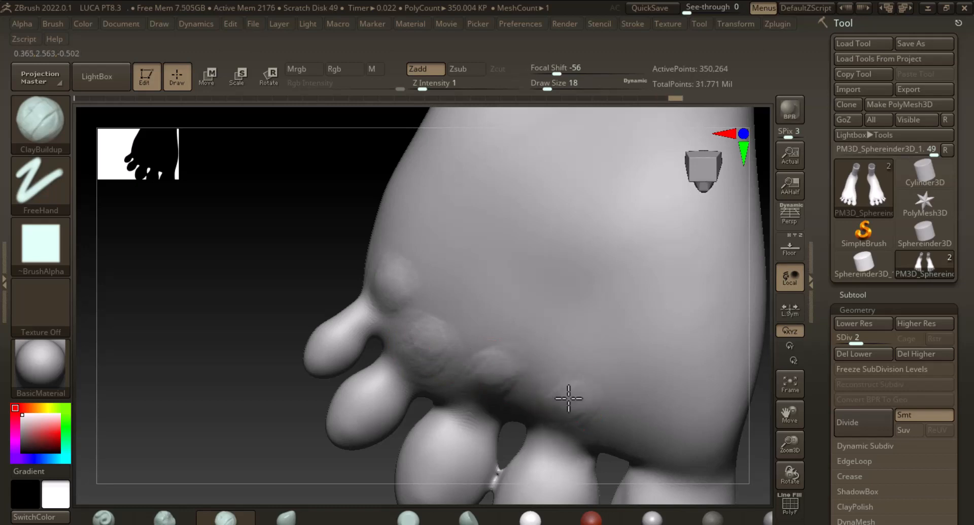
left_click_drag(268, 347, 398, 348, "alt")
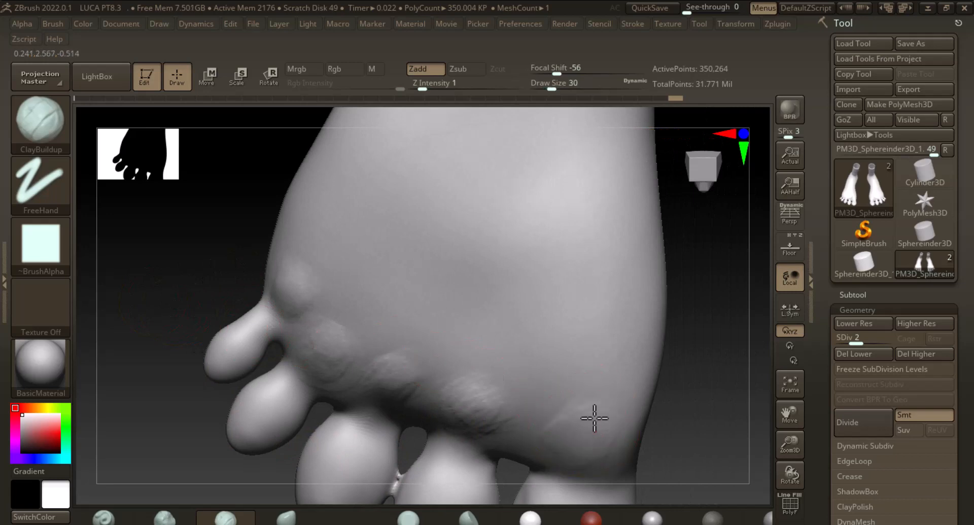
key("shift")
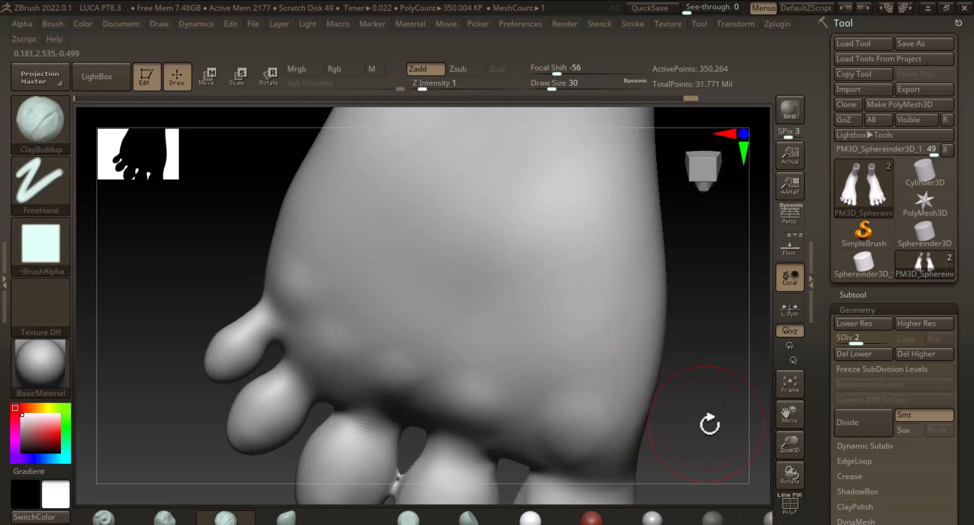
left_click_drag(709, 423, 599, 431)
left_click_drag(394, 379, 326, 488)
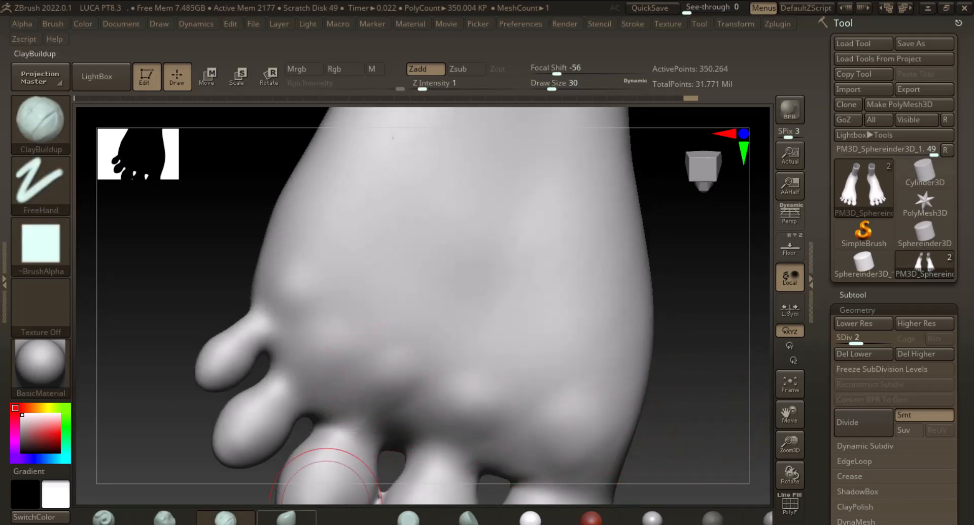
Carve four grooves between the pads behind the toes on the sole with the Standard brush at draw size 9
left_click(105, 517)
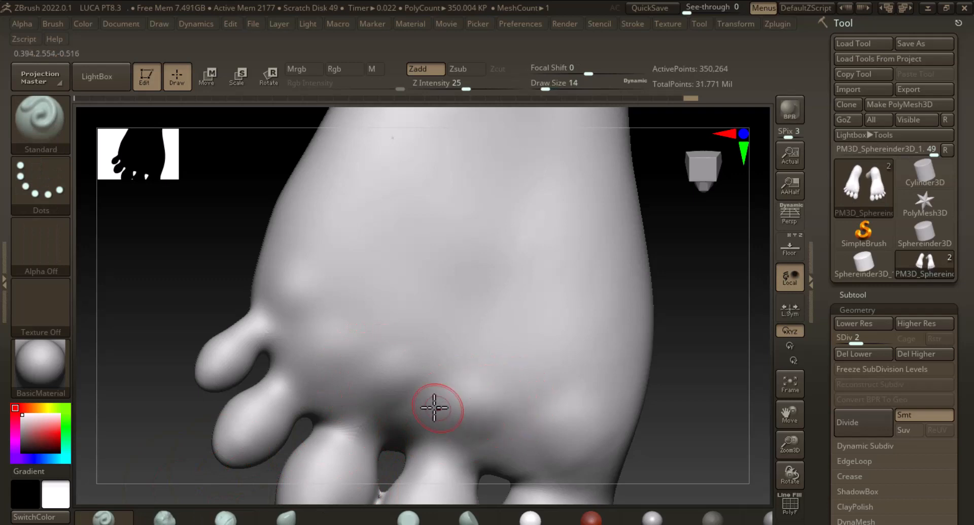
left_click_drag(370, 345, 309, 419, "alt")
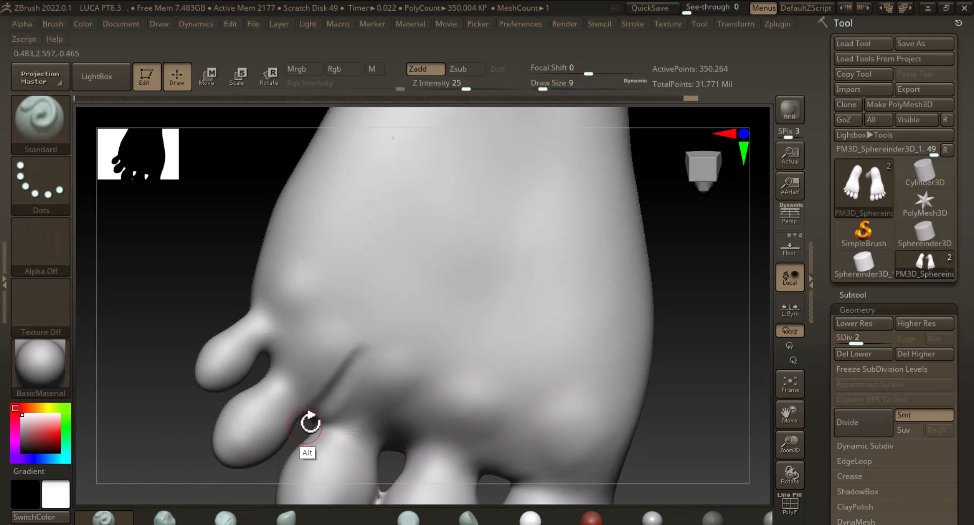
left_click_drag(433, 394, 398, 440, "alt")
left_click_drag(345, 290, 263, 355, "alt")
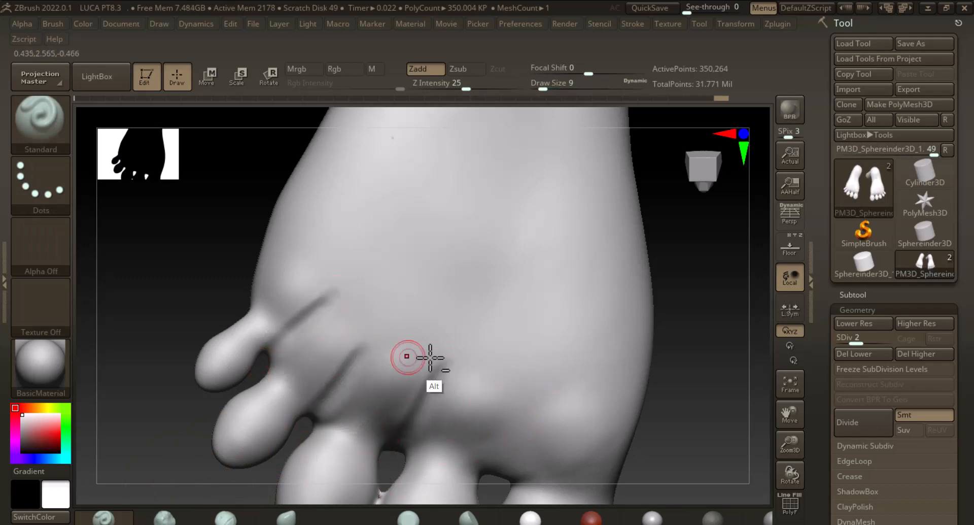
left_click_drag(524, 378, 504, 461, "alt")
Smooth the carved grooves into the ball of the foot at draw size 26 and decline the Sticky Keys prompt
key("bracketright")
key("bracketright")
key("bracketright")
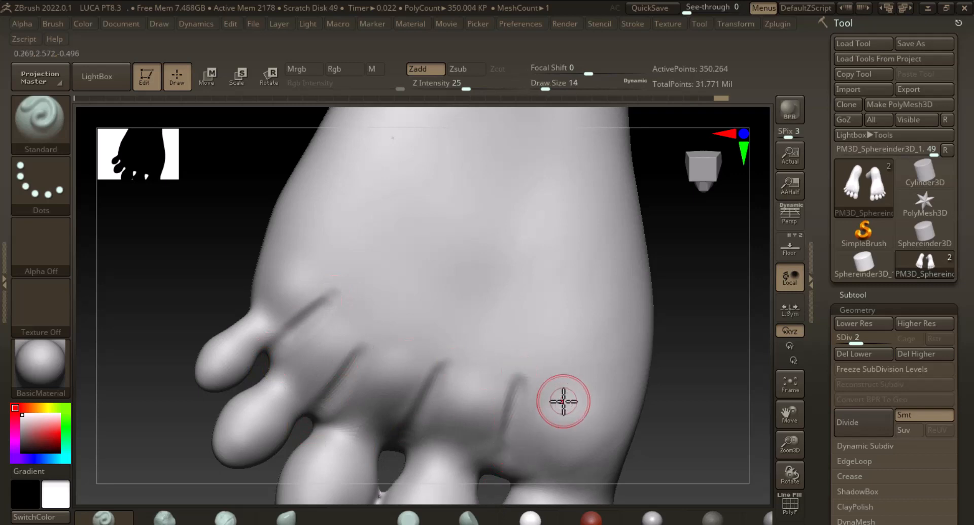
key("shift")
mouse_move(314, 294)
left_mouse_down("shift")
mouse_move(355, 364)
mouse_move(478, 392)
mouse_move(427, 401)
left_mouse_up("shift")
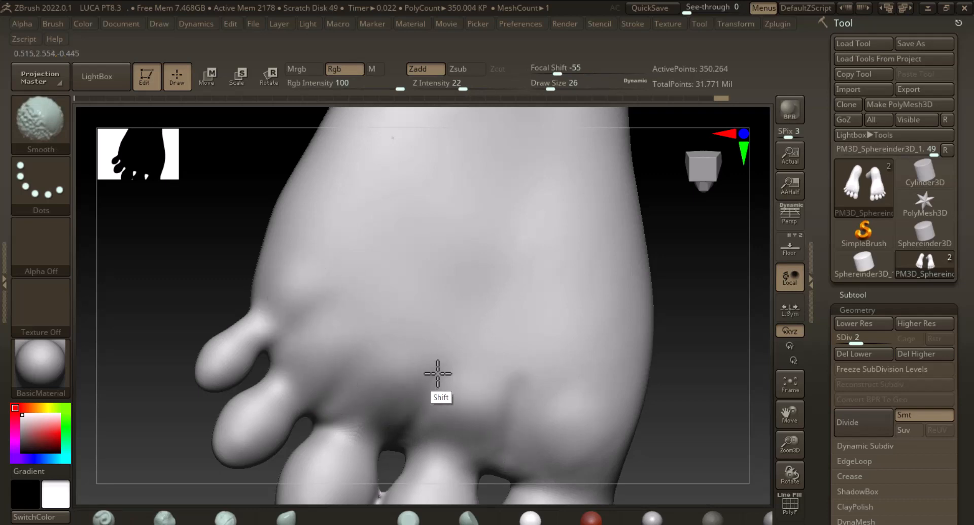
left_click_drag(683, 392, 670, 375)
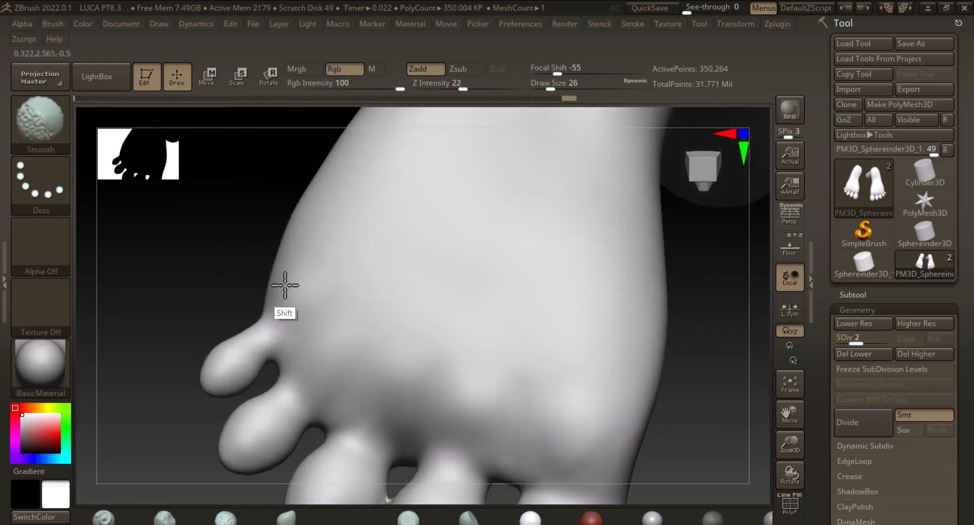
left_click_drag(737, 409, 717, 429)
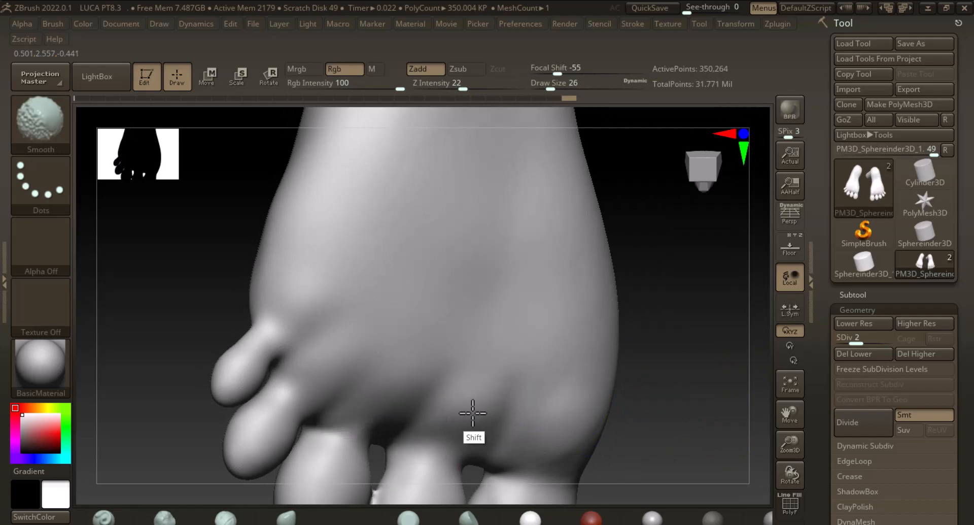
mouse_move(660, 380)
left_mouse_down()
mouse_move(626, 379)
mouse_move(520, 429)
mouse_move(478, 370)
mouse_move(512, 430)
left_mouse_up()
left_click_drag(253, 324, 448, 345)
key("shift")
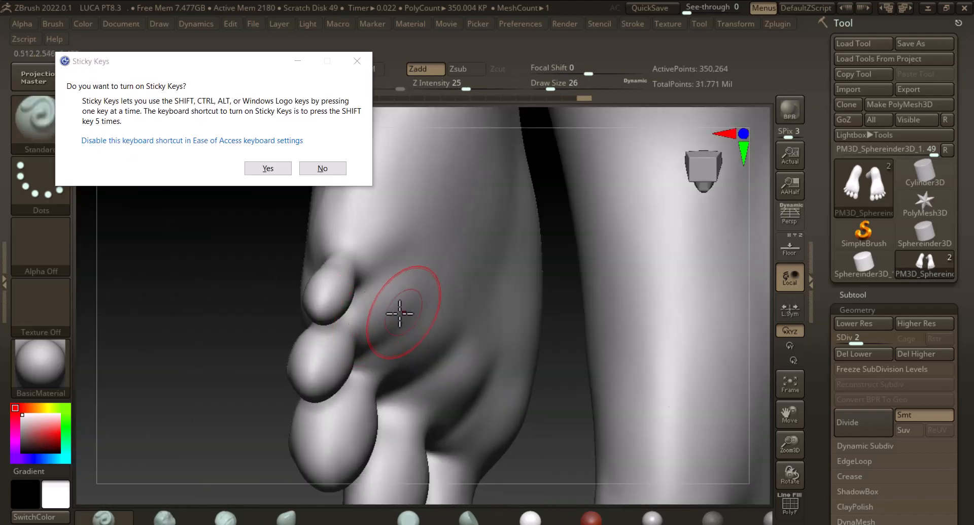
left_click(323, 167)
Refine the inner side of the big toe's base with ClayBuildup and smooth the stroke
mouse_move(281, 257)
left_mouse_down()
mouse_move(327, 303)
mouse_move(452, 353)
mouse_move(496, 302)
mouse_move(464, 359)
mouse_move(473, 325)
mouse_move(467, 331)
mouse_move(458, 361)
left_mouse_up()
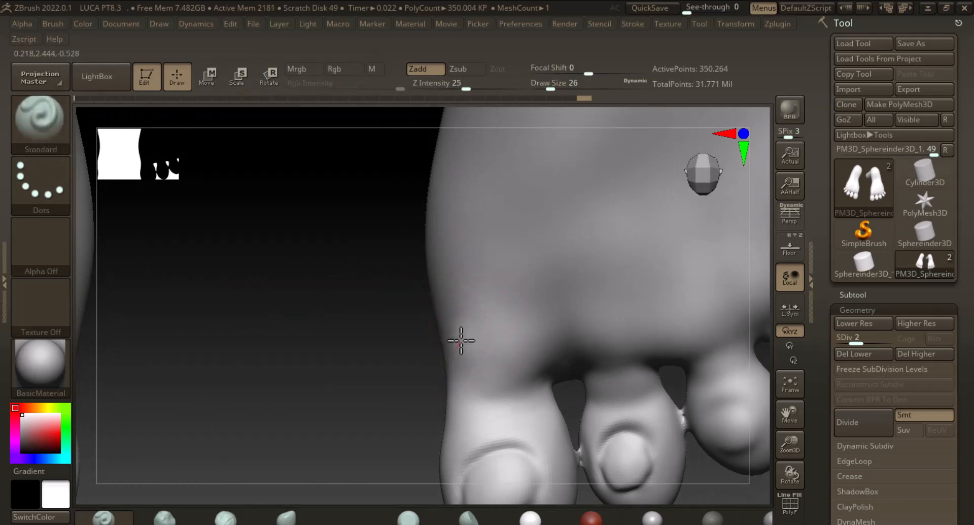
left_click(243, 521)
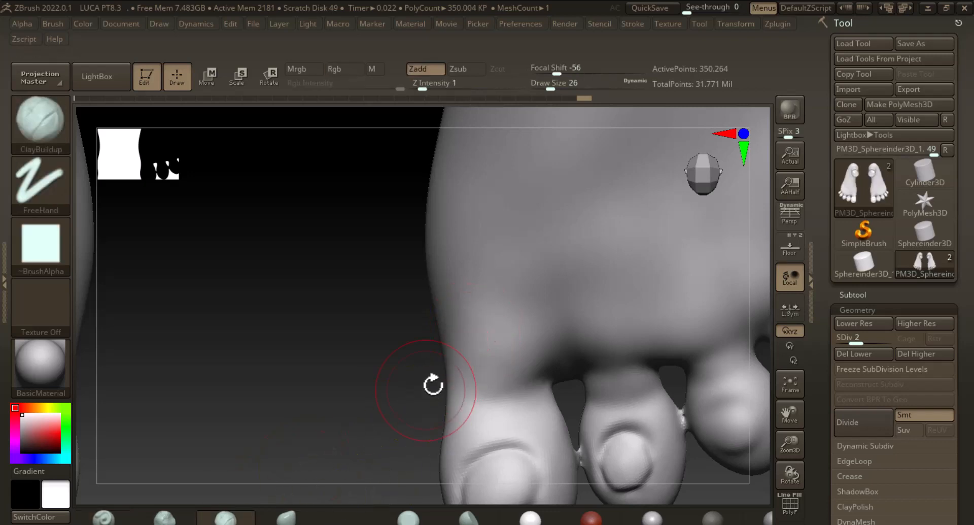
left_click_drag(488, 329, 456, 352)
key("shift")
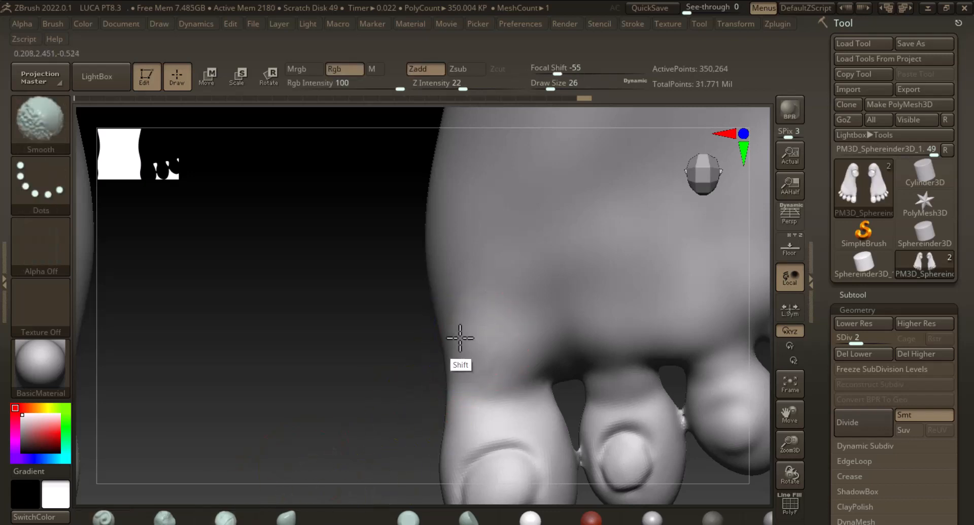
right_click_drag(374, 367, 327, 244, "alt")
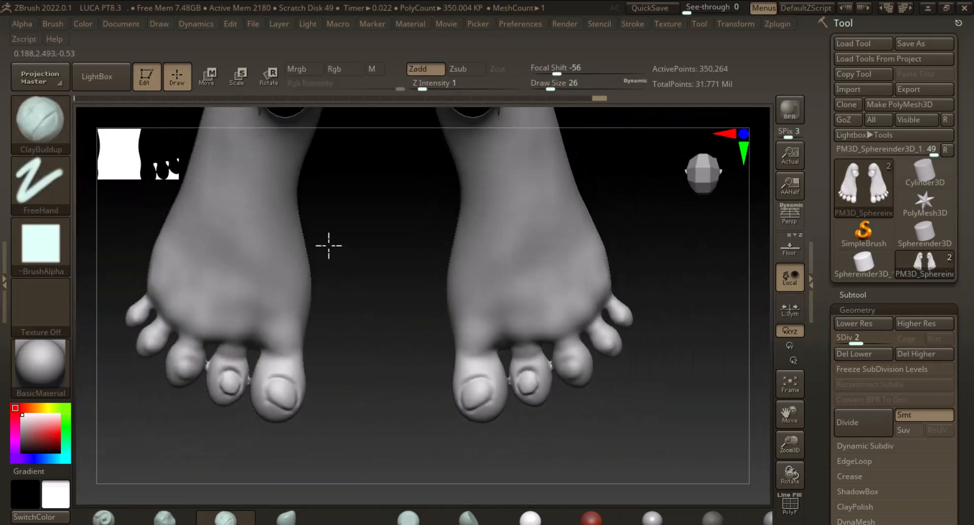
Carve shallow hollows along both sides of the main instep tendon at draw size 46 and smooth them
mouse_move(518, 302)
right_mouse_down("alt")
mouse_move(706, 433)
mouse_move(609, 343)
right_mouse_up("alt")
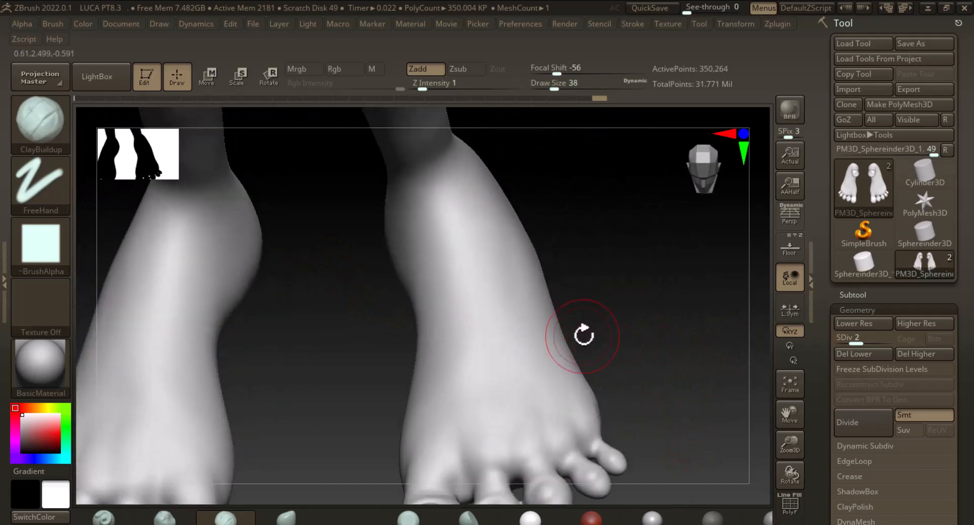
key("alt")
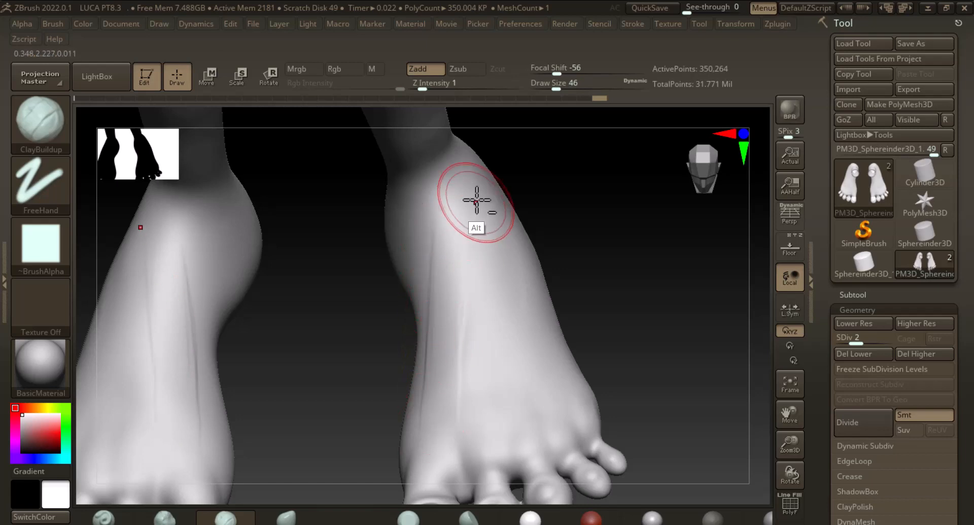
mouse_move(476, 200)
left_mouse_down("alt")
mouse_move(461, 319)
mouse_move(492, 329)
left_mouse_up("alt")
left_click_drag(444, 209, 421, 301, "alt")
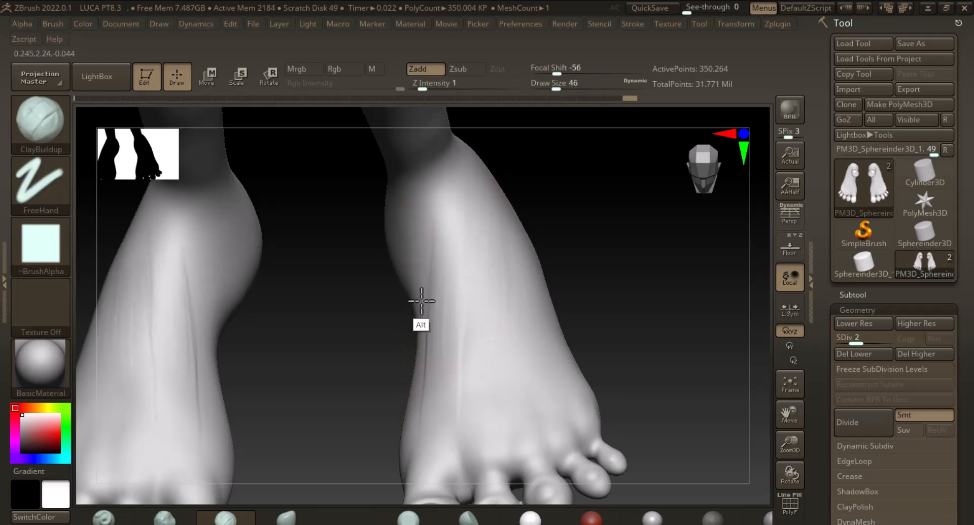
key("shift")
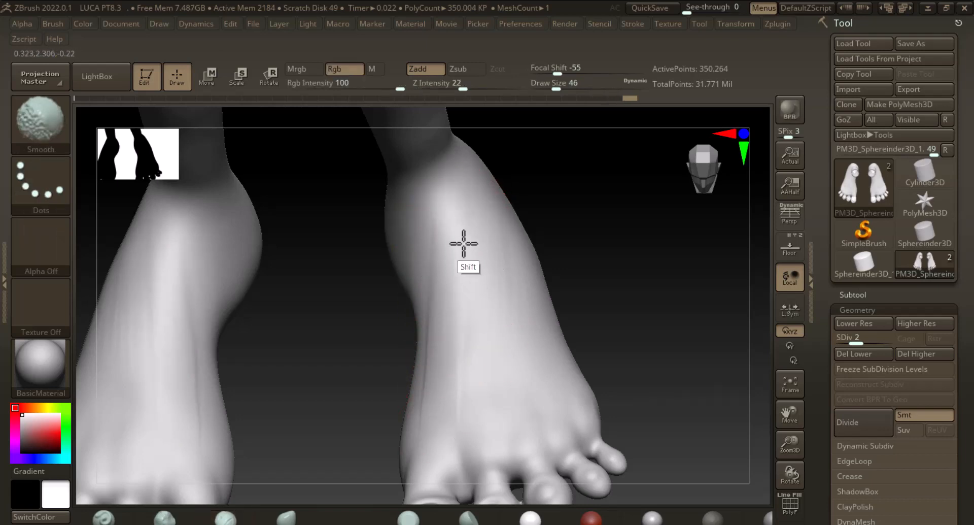
mouse_move(181, 289)
left_mouse_down("shift")
mouse_move(143, 293)
mouse_move(191, 355)
mouse_move(172, 335)
left_mouse_up("shift")
left_click_drag(553, 287, 615, 292)
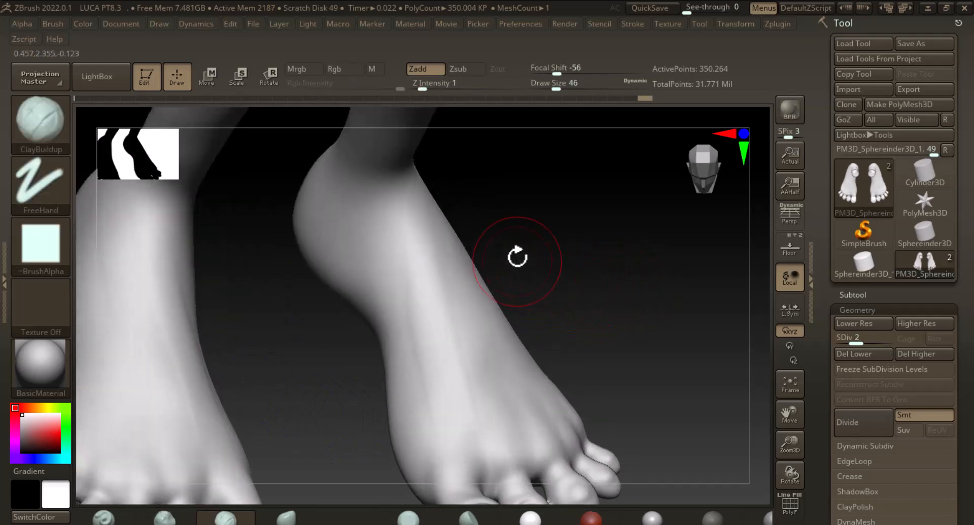
Set the Smooth brush's Z Intensity to 72 and smooth the instep below the ankle
left_click_drag(518, 256, 461, 165)
key("shift")
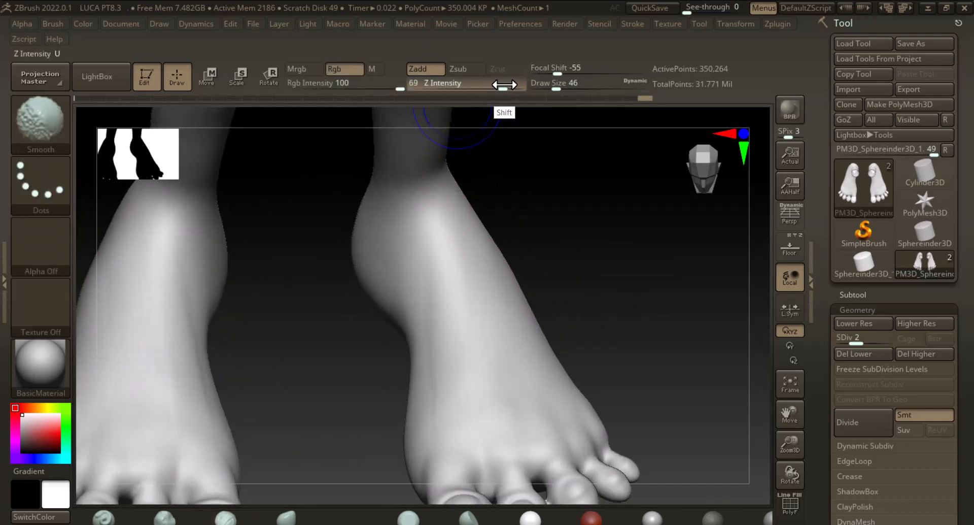
left_click_drag(503, 85, 506, 85, "shift")
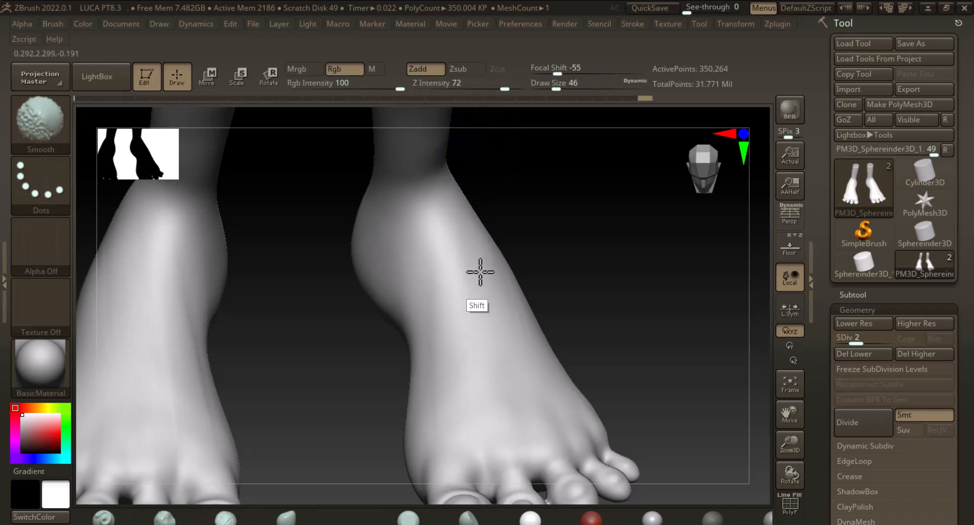
left_click_drag(649, 292, 583, 300)
key("shift")
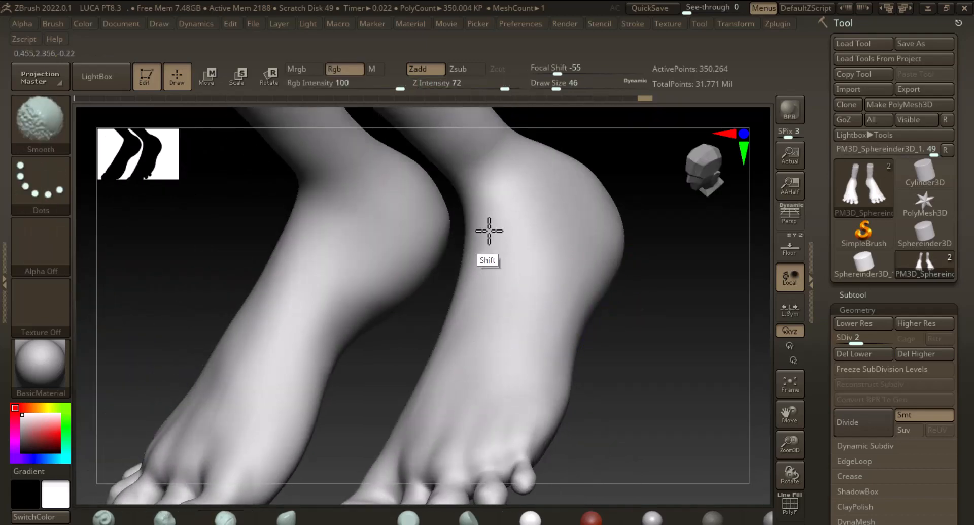
Shape the lower outer edge of the heel with ClayBuildup and smooth it into the side of the foot
mouse_move(489, 231)
right_mouse_down()
mouse_move(690, 377)
mouse_move(739, 392)
mouse_move(630, 350)
right_mouse_up()
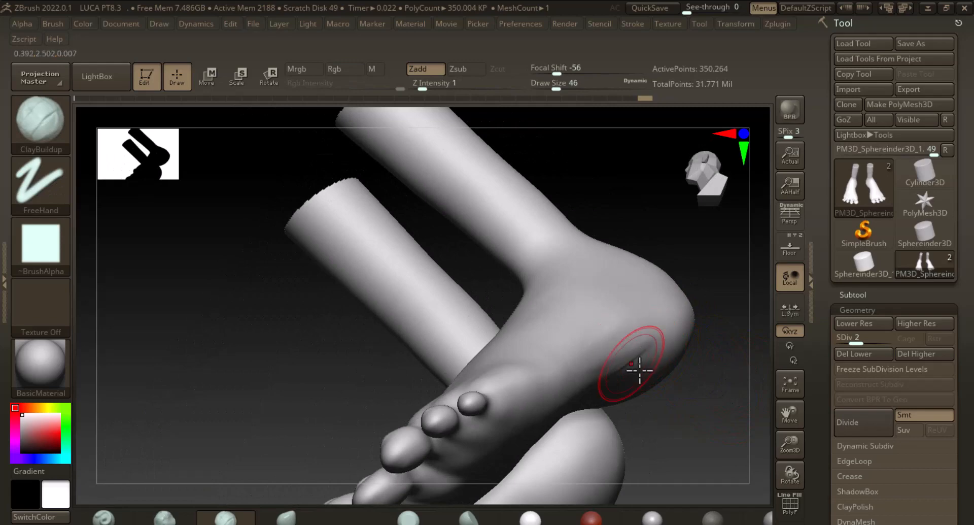
key("shift")
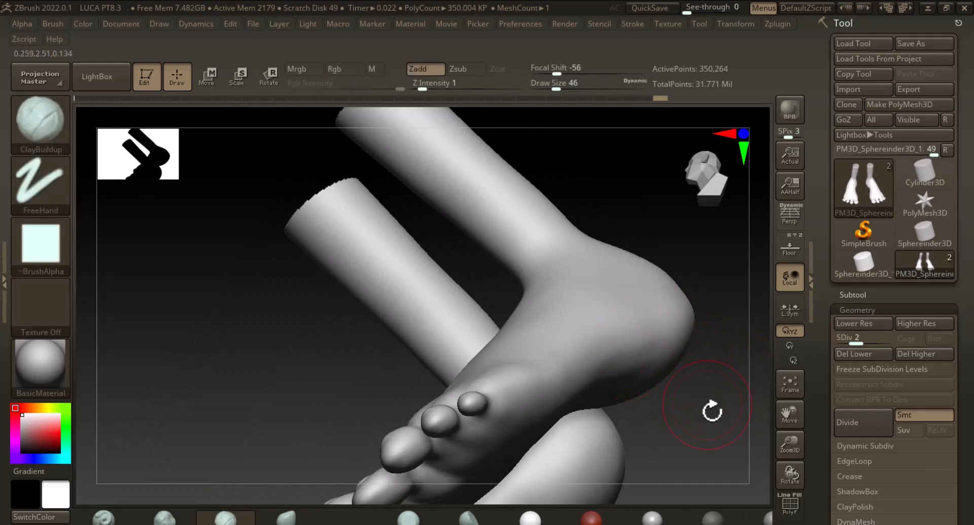
right_click_drag(714, 409, 744, 420, "shift")
right_click_drag(661, 424, 611, 397, "alt")
key("shift")
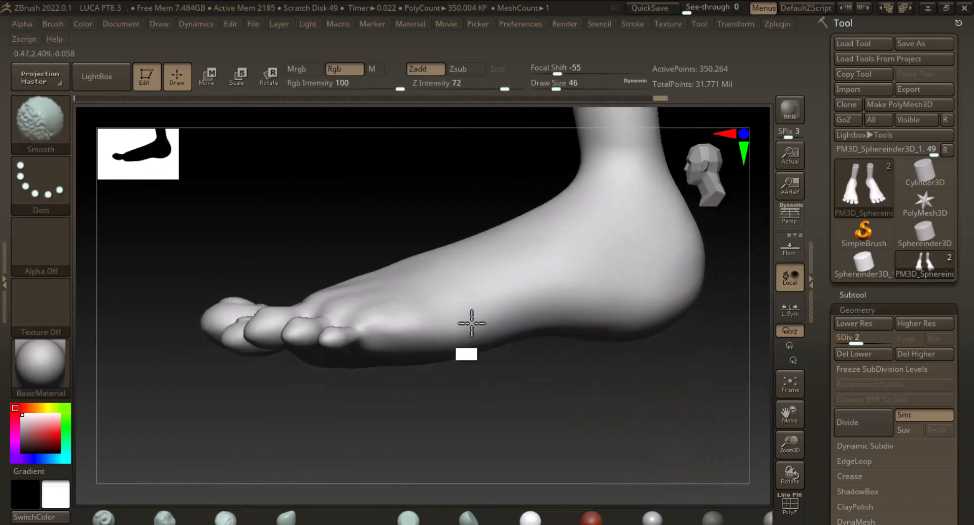
Smooth the underside of the heel and reshape the inner arch and heel contour with the Move brush at draw size 70
mouse_move(611, 322)
right_mouse_down()
mouse_move(617, 315)
mouse_move(607, 316)
mouse_move(596, 291)
right_mouse_up()
key("shift")
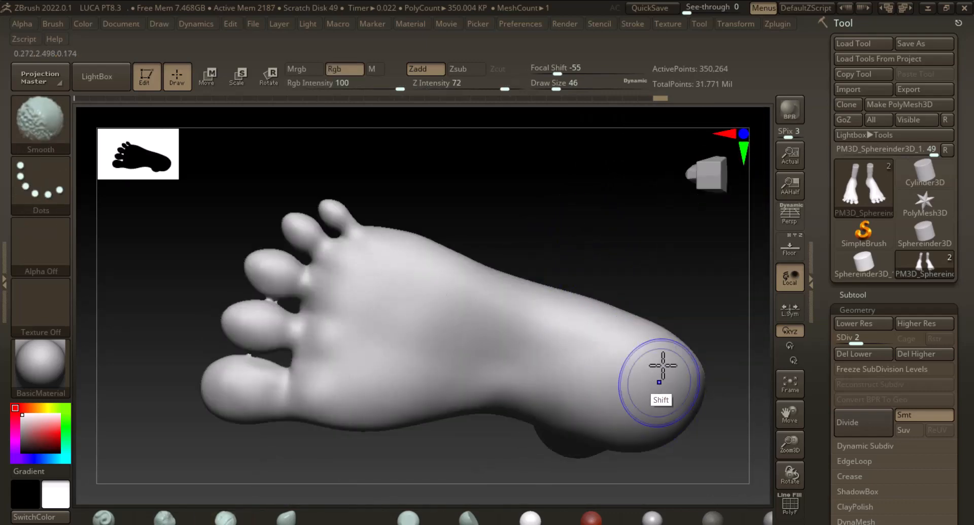
right_click_drag(685, 272, 574, 194, "alt")
left_click(293, 521)
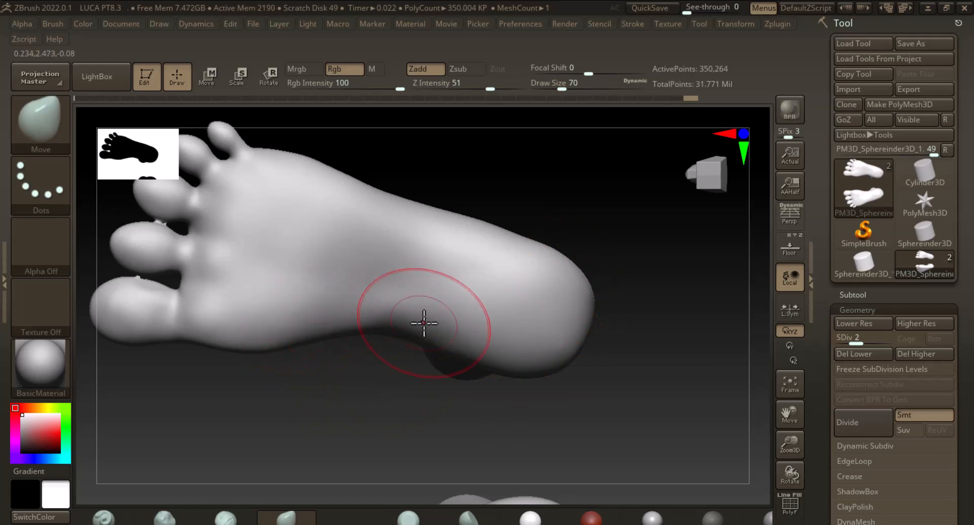
key("shift")
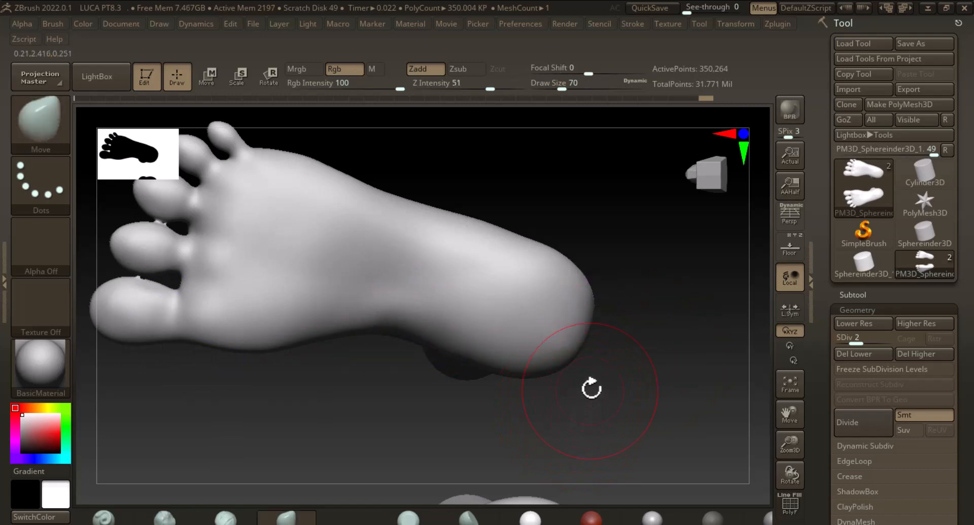
mouse_move(609, 373)
left_mouse_down()
mouse_move(652, 472)
mouse_move(653, 387)
mouse_move(699, 350)
mouse_move(696, 377)
mouse_move(726, 354)
mouse_move(701, 420)
mouse_move(513, 315)
left_mouse_up()
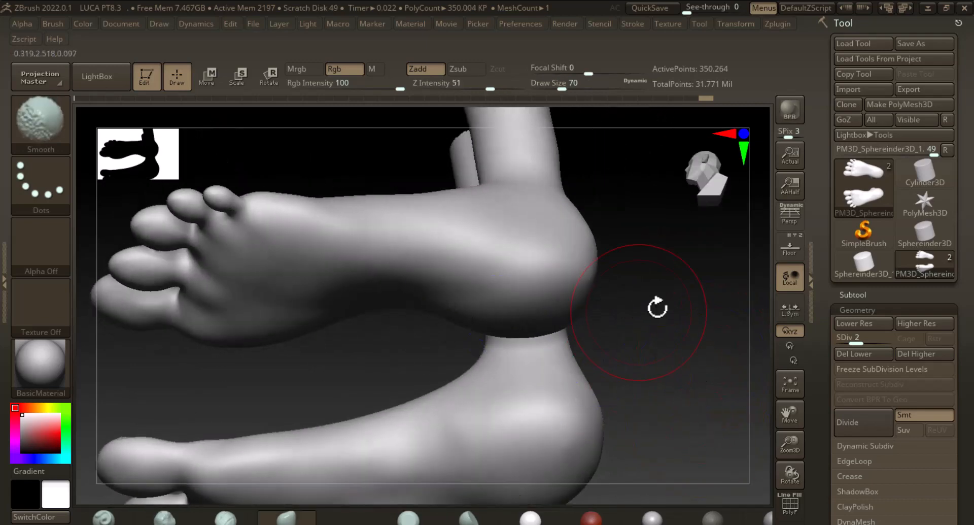
Reshape the contours of the ankle and lower shin with the Move brush and smooth the transitions
mouse_move(657, 307)
left_mouse_down()
mouse_move(739, 278)
mouse_move(694, 250)
mouse_move(692, 315)
mouse_move(668, 315)
mouse_move(696, 430)
left_mouse_up()
key("shift")
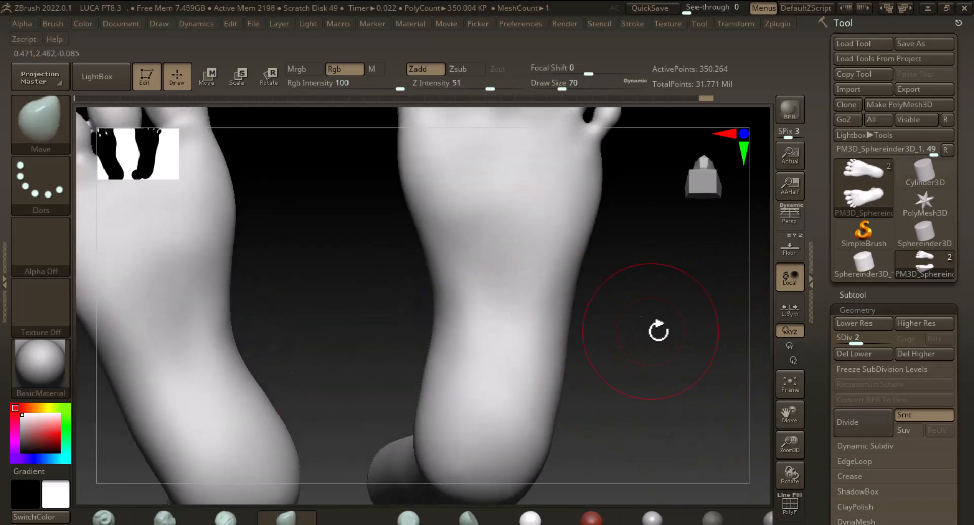
left_click_drag(657, 326, 470, 300, "shift")
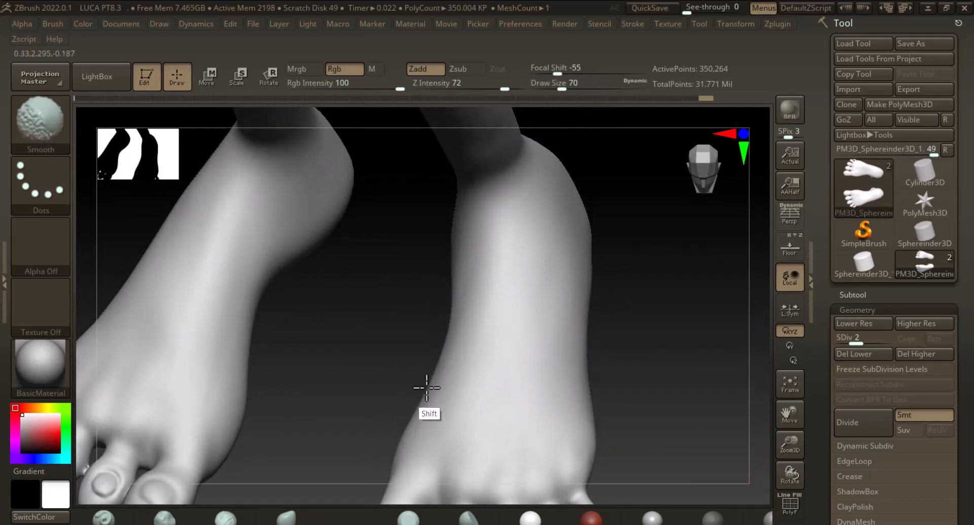
left_click_drag(675, 330, 710, 300, "alt")
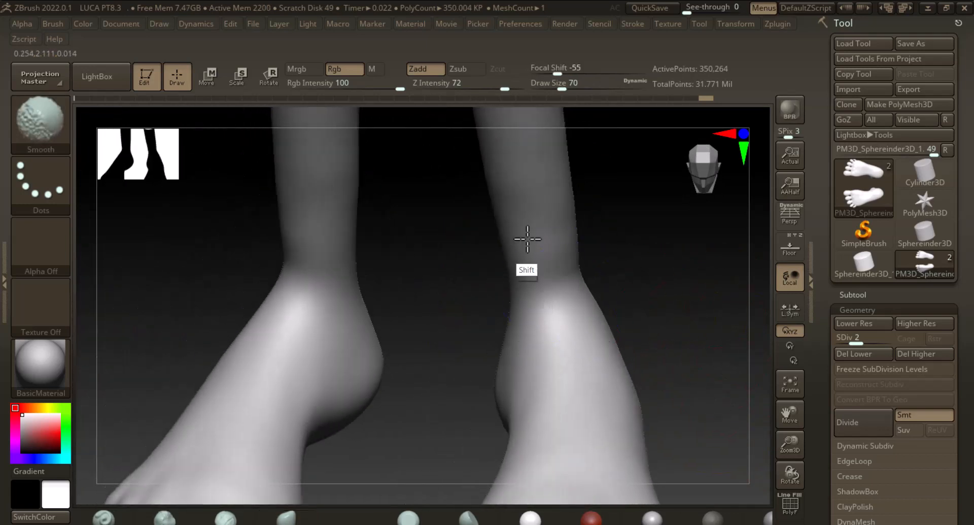
left_click_drag(574, 247, 345, 283, "shift")
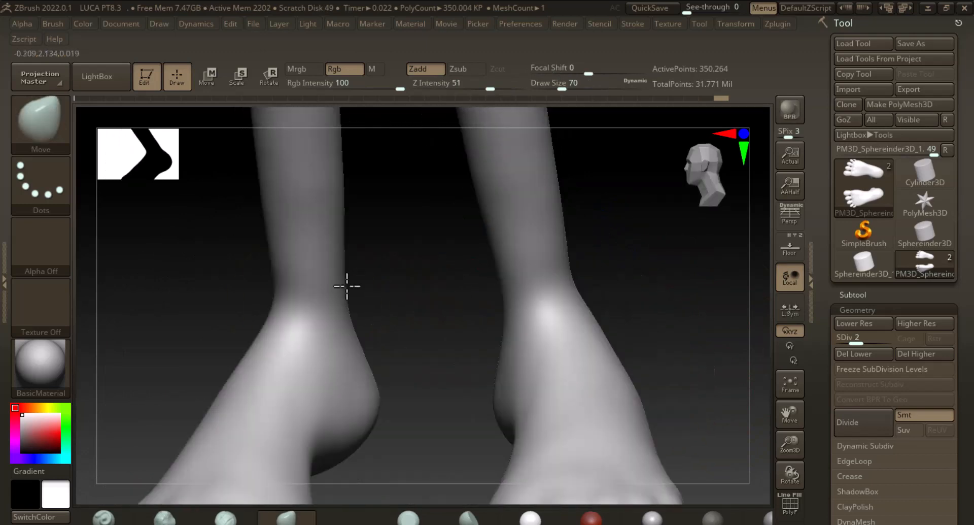
left_click_drag(508, 285, 291, 196, "shift")
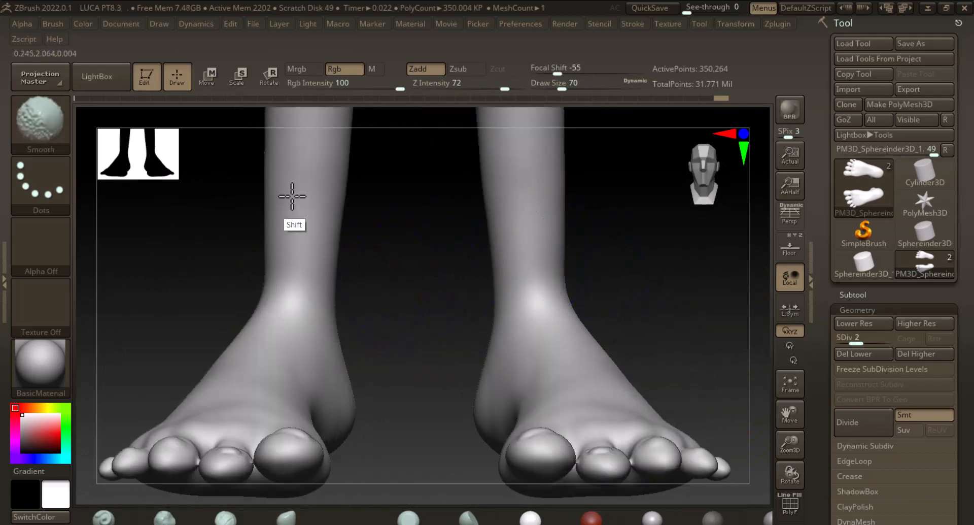
mouse_move(581, 287)
left_mouse_down()
mouse_move(618, 296)
mouse_move(591, 304)
mouse_move(609, 287)
mouse_move(585, 289)
mouse_move(639, 381)
mouse_move(647, 352)
mouse_move(580, 276)
mouse_move(582, 313)
left_mouse_up()
left_click_drag(672, 290, 690, 297, "shift")
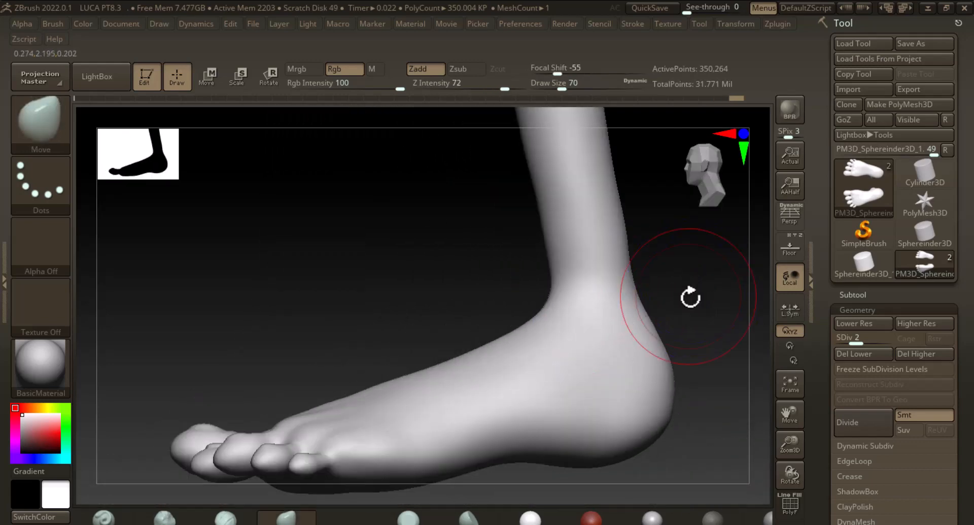
Show the full body at subdivision level 4 and examine the toes and toenails up close
left_click(336, 168)
left_click_drag(394, 276, 570, 385)
left_click_drag(640, 375, 659, 300, "shift")
left_click_drag(659, 299, 665, 330)
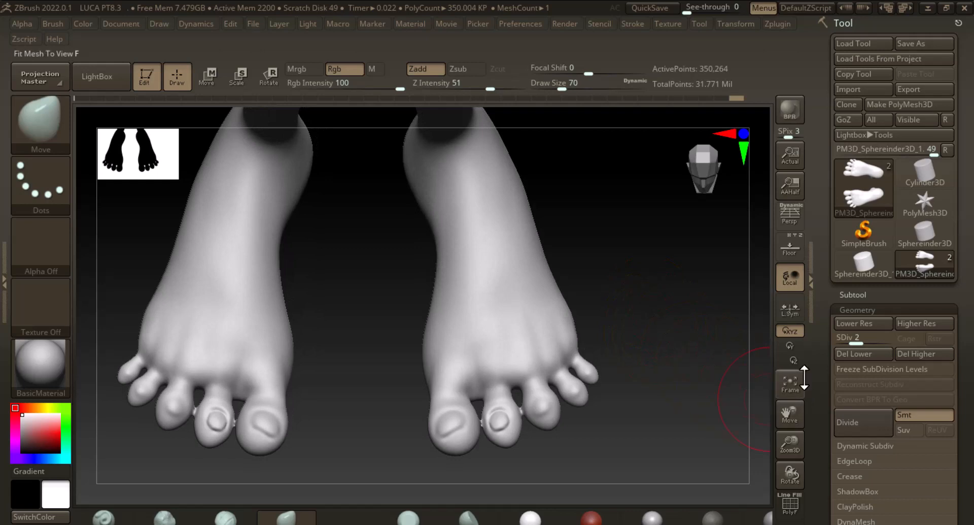
left_click_drag(697, 398, 693, 306)
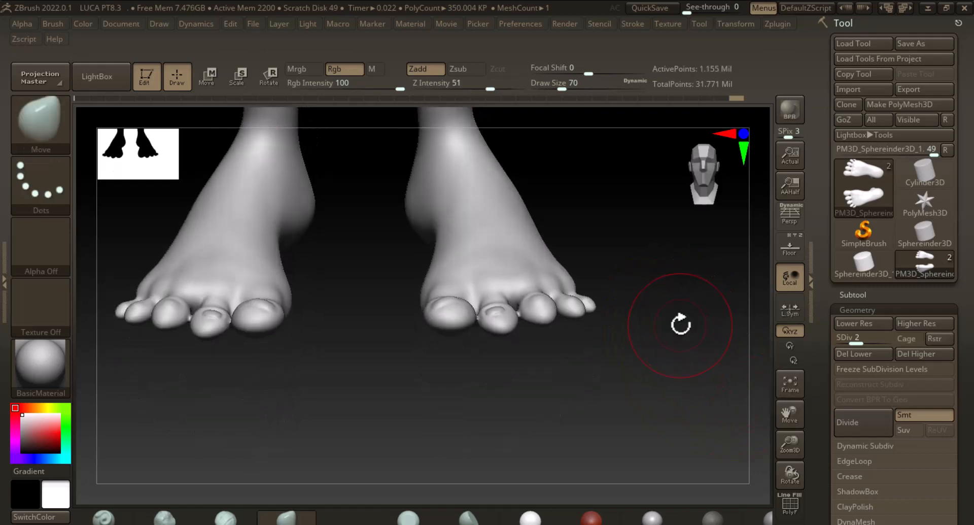
left_click_drag(701, 339, 640, 375, "alt")
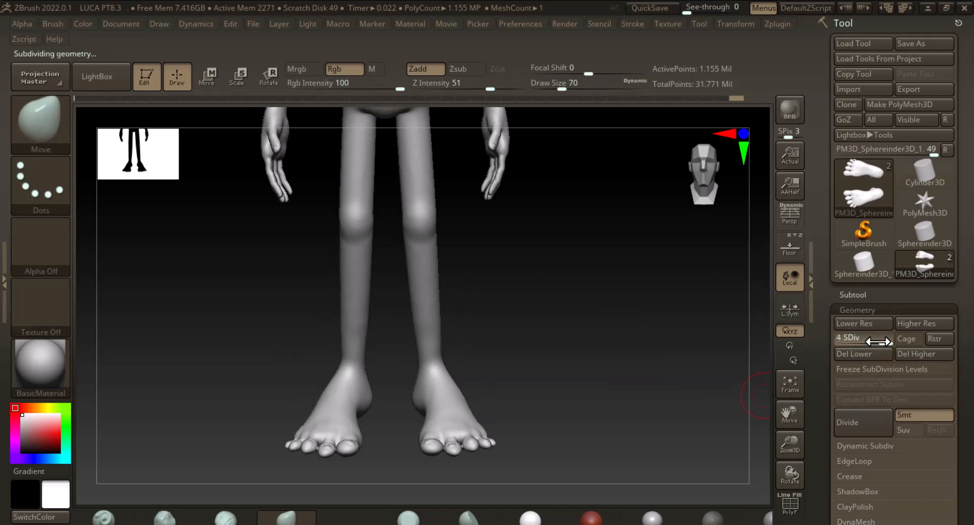
mouse_move(624, 309)
left_mouse_down()
mouse_move(608, 357)
mouse_move(659, 387)
mouse_move(604, 344)
mouse_move(628, 354)
mouse_move(637, 419)
mouse_move(598, 259)
mouse_move(604, 339)
mouse_move(655, 359)
mouse_move(642, 337)
mouse_move(624, 188)
mouse_move(642, 275)
mouse_move(665, 249)
left_mouse_up()
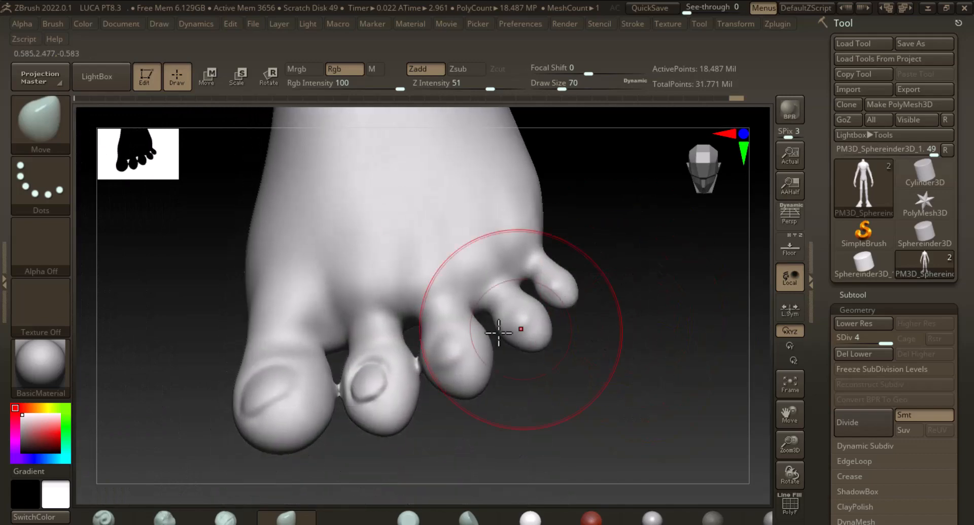
left_click(43, 141)
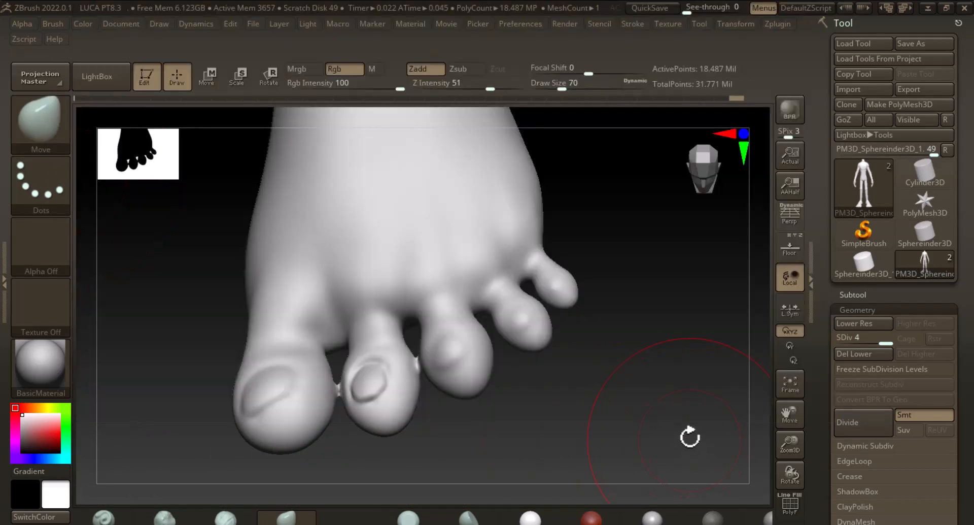
left_click_drag(690, 437, 692, 457)
mouse_move(700, 416)
left_mouse_down()
mouse_move(707, 433)
mouse_move(707, 412)
left_mouse_up()
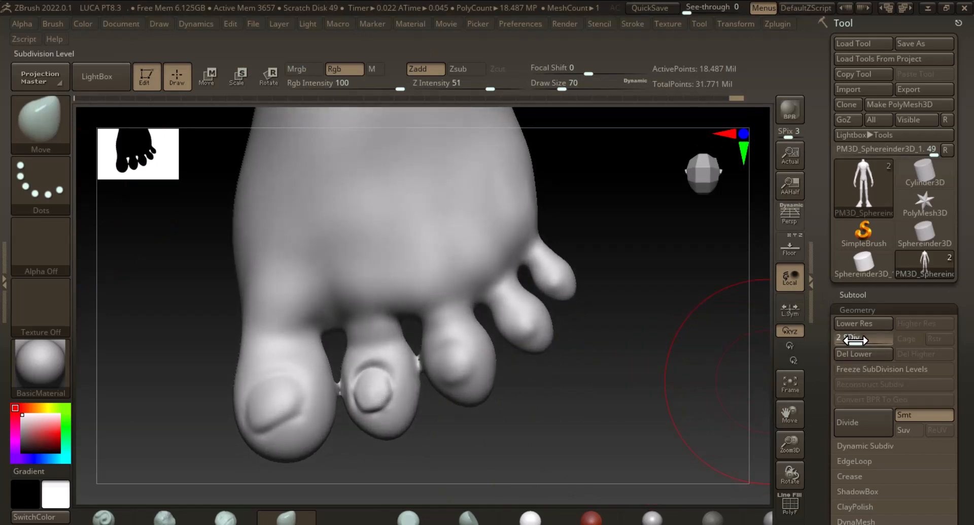
Set the body's subdivision level to 1 and isolate the feet
left_click_drag(855, 340, 838, 343)
mouse_move(697, 349)
left_mouse_down()
mouse_move(711, 357)
mouse_move(672, 396)
mouse_move(599, 340)
mouse_move(750, 342)
mouse_move(750, 464)
mouse_move(733, 405)
mouse_move(707, 383)
mouse_move(680, 407)
left_mouse_up()
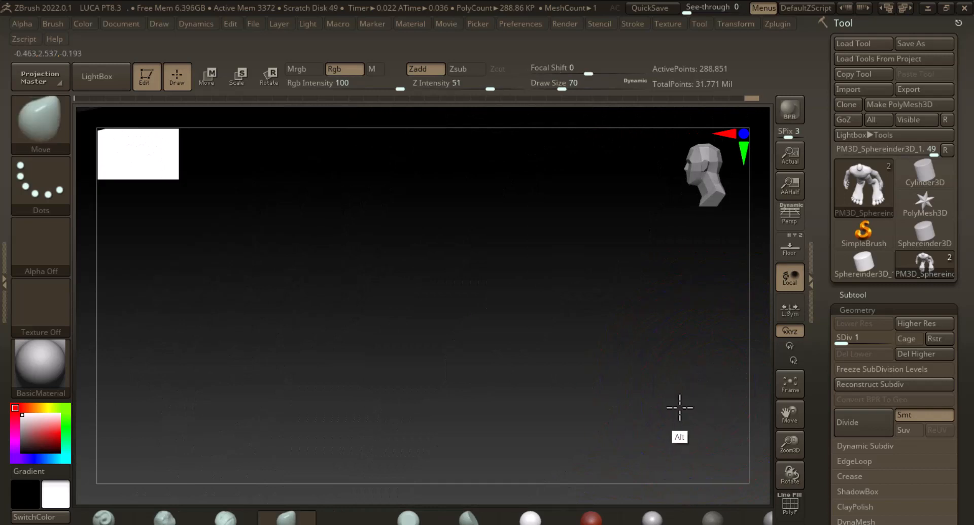
left_click_drag(659, 321, 425, 400, "alt")
left_click_drag(576, 377, 603, 355)
left_click_drag(628, 315, 661, 337, "alt")
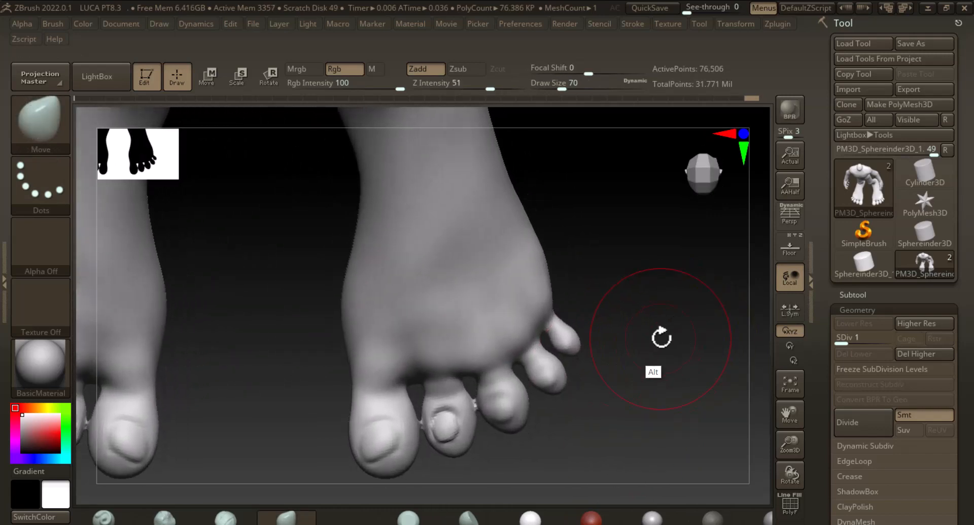
Bulge the outer edge of the foot at the little toe's base and reposition the outer toes with Move, starting at draw size 42
key("bracketleft")
key("bracketleft")
key("bracketleft")
key("bracketleft")
key("bracketleft")
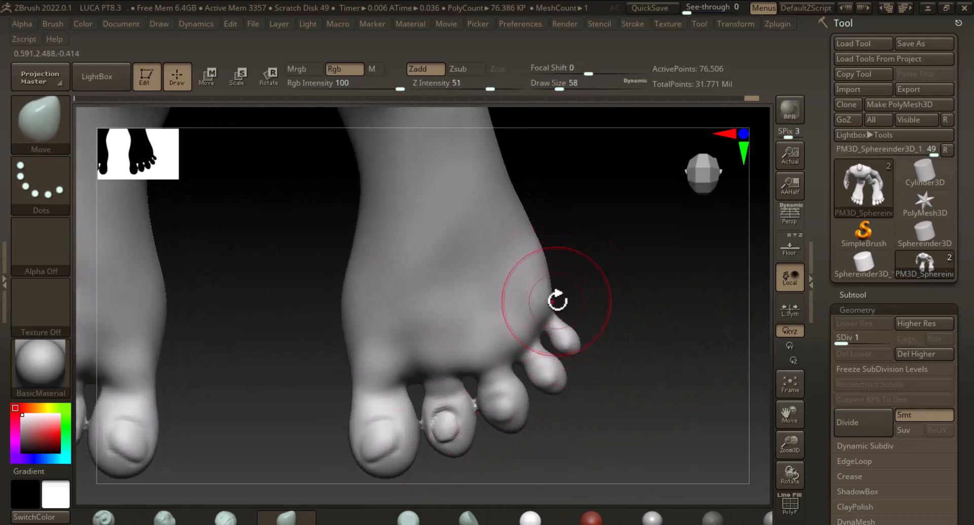
key("bracketleft")
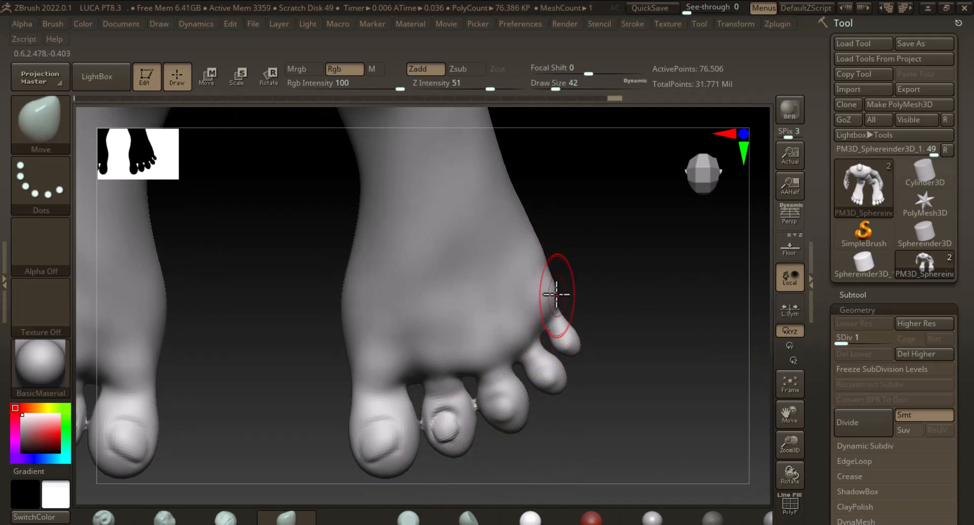
left_click(592, 385)
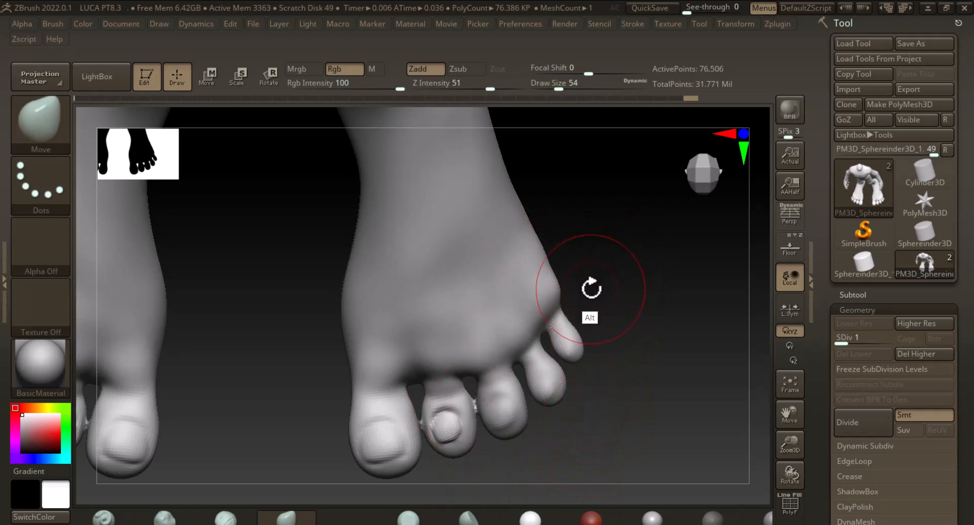
Reduce the Move brush's draw size to 30 and reshape the joint at the little toe's base from the side
mouse_move(572, 331)
left_mouse_down()
mouse_move(674, 335)
mouse_move(664, 290)
mouse_move(638, 294)
mouse_move(681, 348)
mouse_move(711, 435)
mouse_move(655, 436)
mouse_move(652, 427)
mouse_move(663, 441)
mouse_move(661, 415)
mouse_move(679, 503)
left_mouse_up()
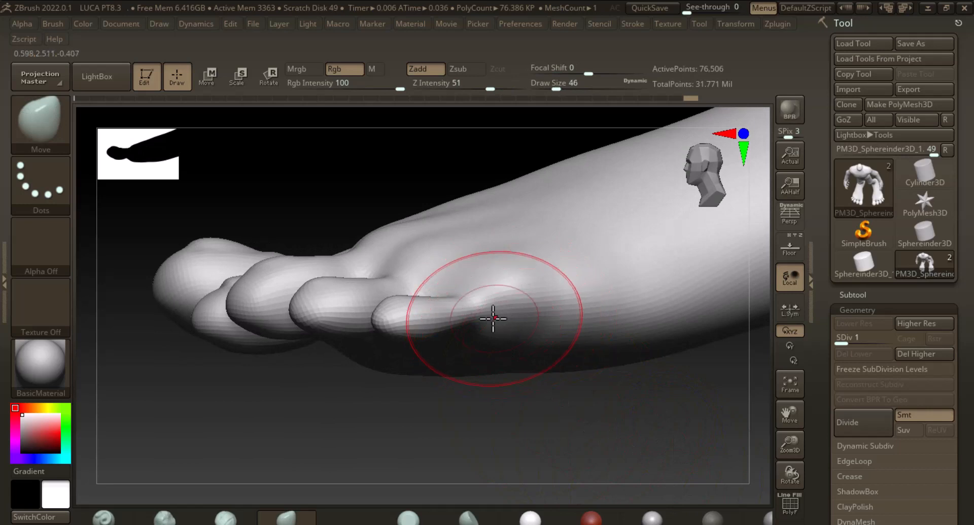
key("bracketleft")
key("bracketleft")
key("bracketleft")
key("bracketleft")
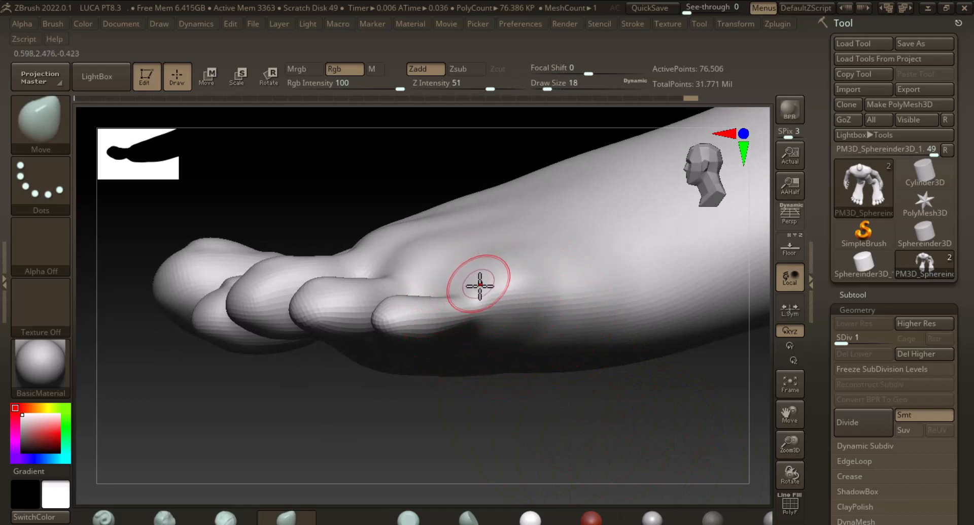
key("bracketright")
key("bracketright")
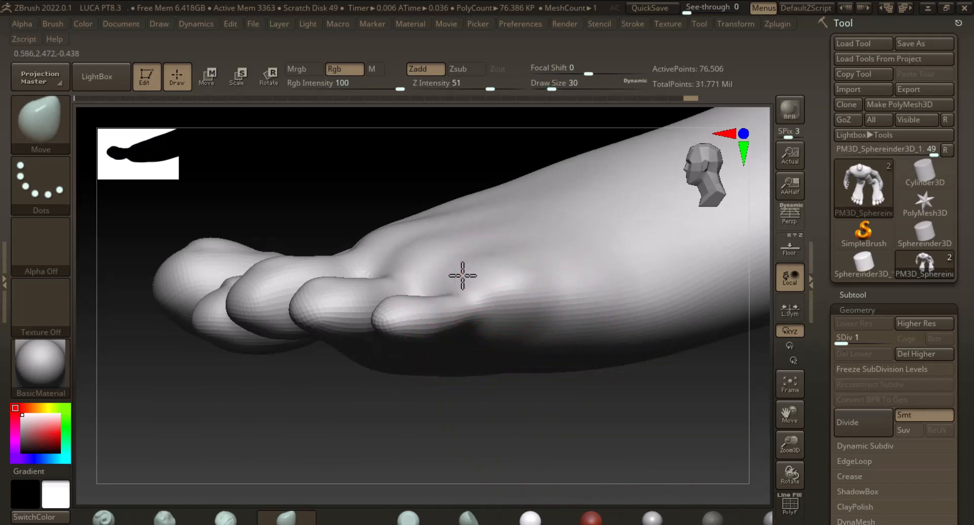
left_click_drag(463, 266, 458, 312)
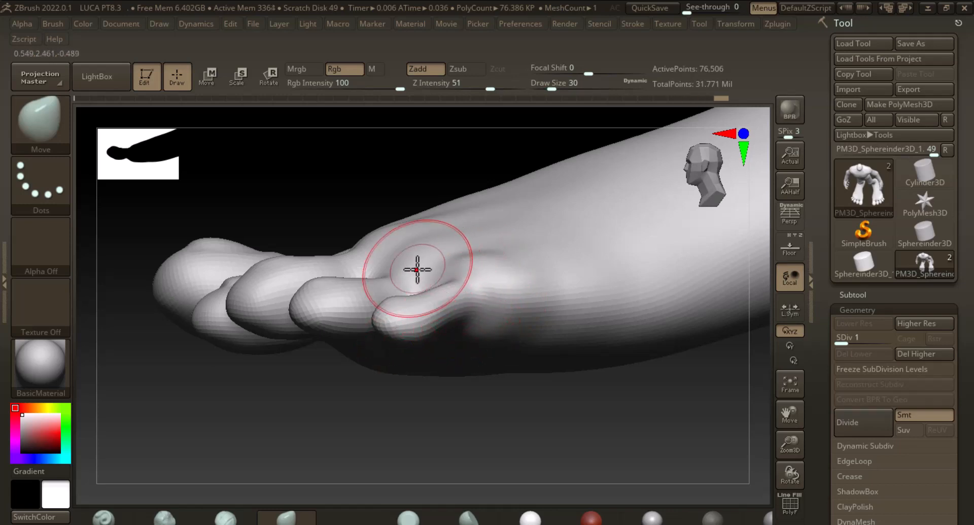
Adjust the webbing and the bases of the little and fourth toes with the Move brush
left_click_drag(417, 269, 410, 258)
left_click_drag(359, 240, 370, 250)
left_click_drag(387, 297, 379, 277)
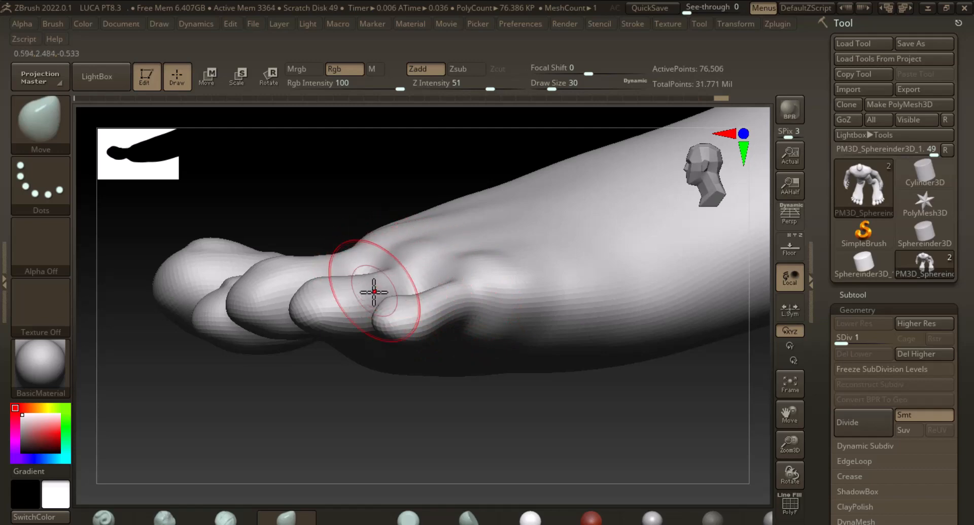
Refine the shape and spacing of the toes from the sole side with the Move brush, undoing one stroke
left_click_drag(495, 429, 424, 271)
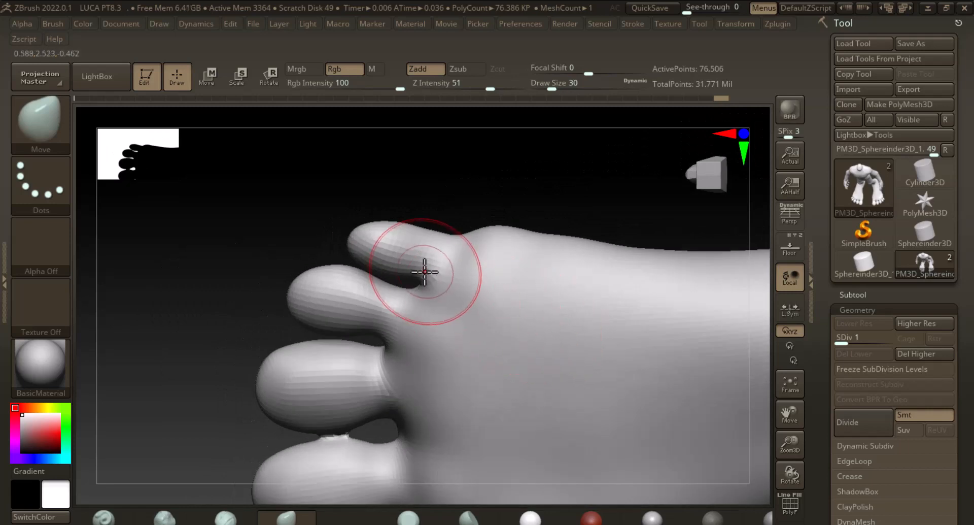
mouse_move(284, 259)
left_mouse_down()
mouse_move(370, 191)
mouse_move(338, 201)
mouse_move(479, 215)
mouse_move(402, 305)
left_mouse_up()
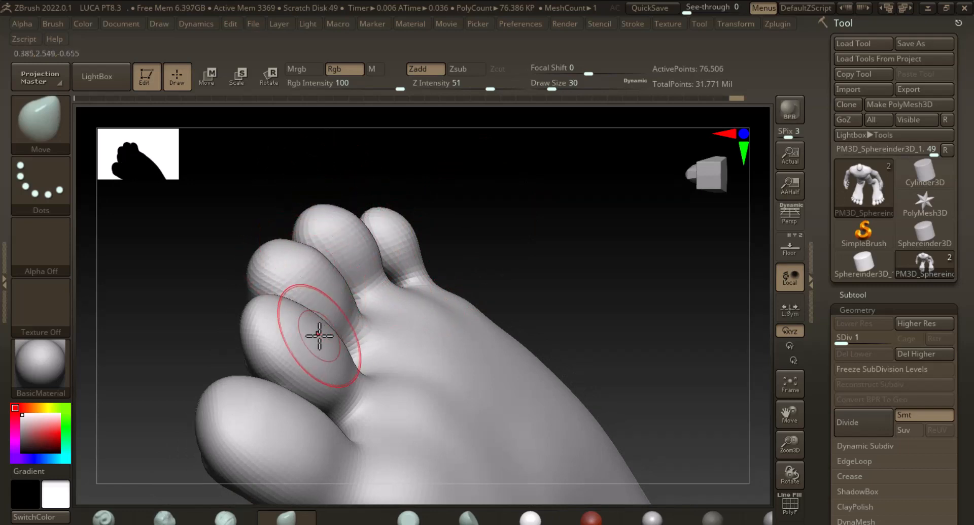
key("ctrl+z")
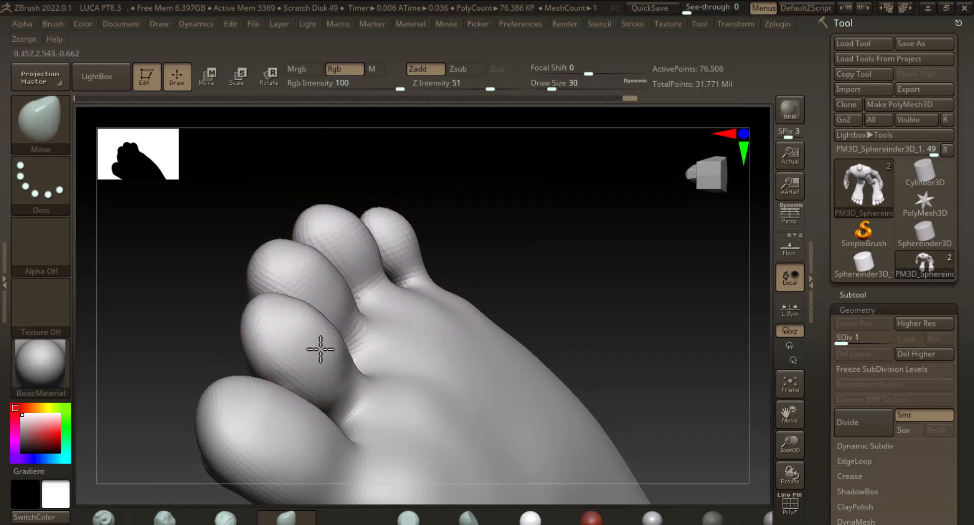
left_click_drag(489, 264, 539, 211)
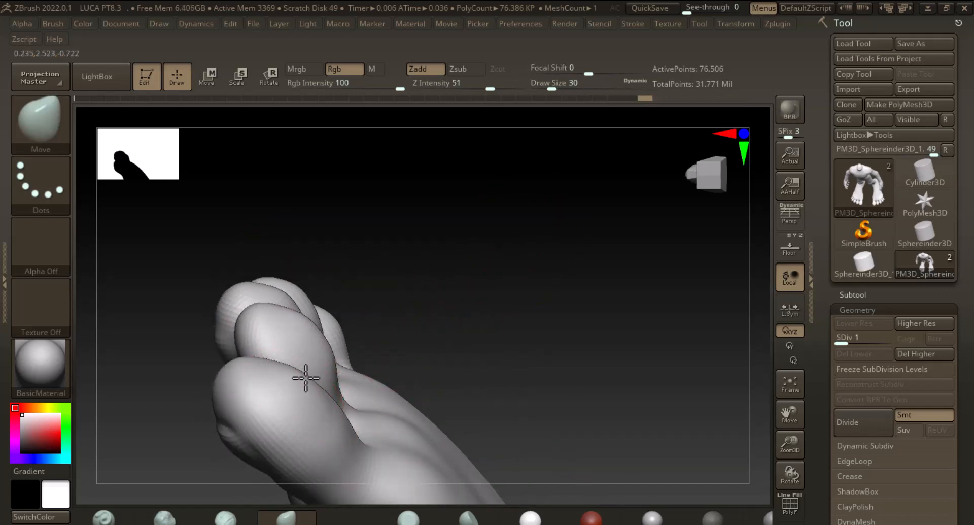
left_click_drag(508, 304, 432, 304)
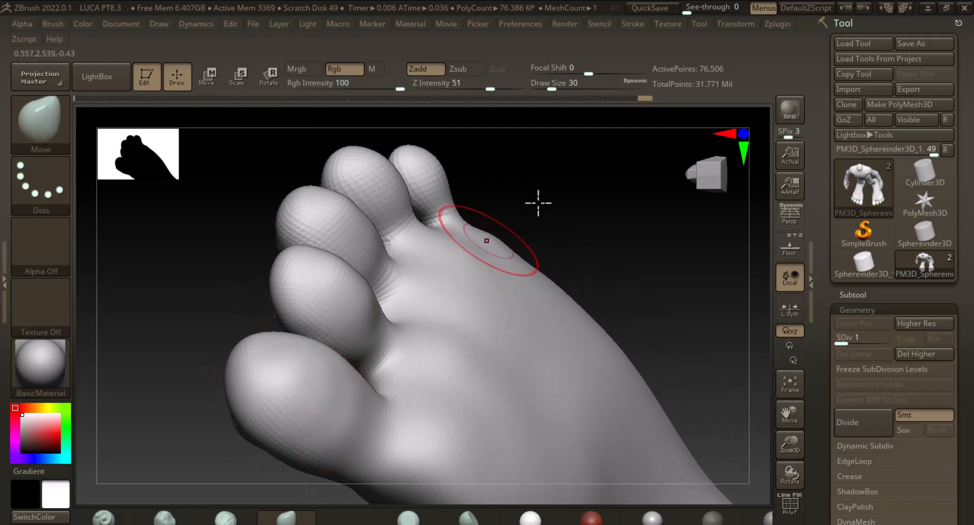
Check the toes from the sole and the front, and smooth the top of the foot behind the toes
left_click_drag(537, 202, 532, 342)
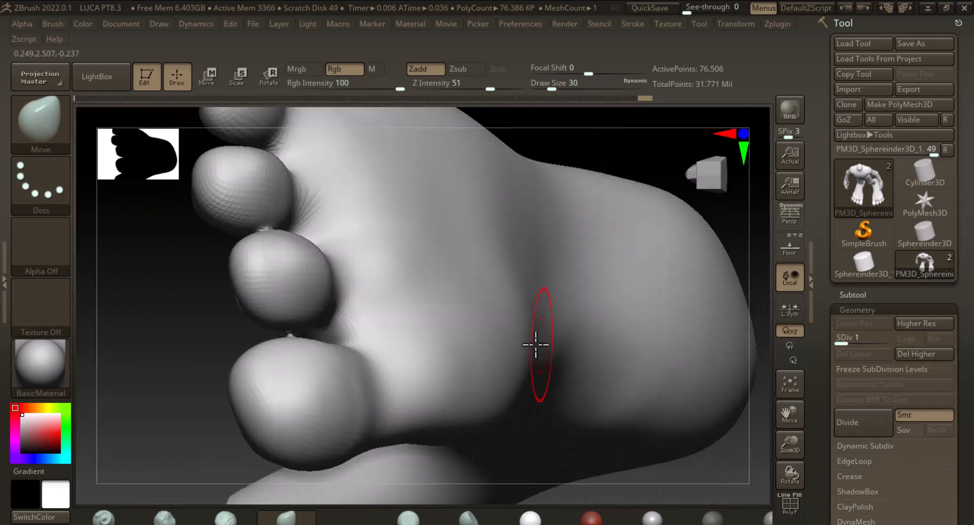
left_click_drag(634, 152, 424, 352)
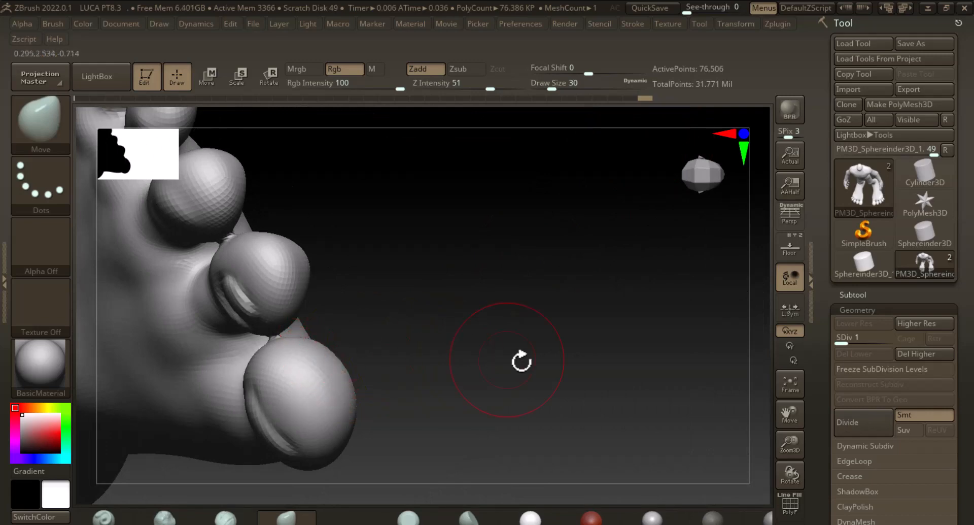
left_click_drag(522, 361, 609, 324)
key("f")
mouse_move(697, 345)
left_mouse_down()
mouse_move(683, 400)
mouse_move(720, 391)
mouse_move(690, 379)
mouse_move(667, 334)
mouse_move(648, 352)
left_mouse_up()
key("shift")
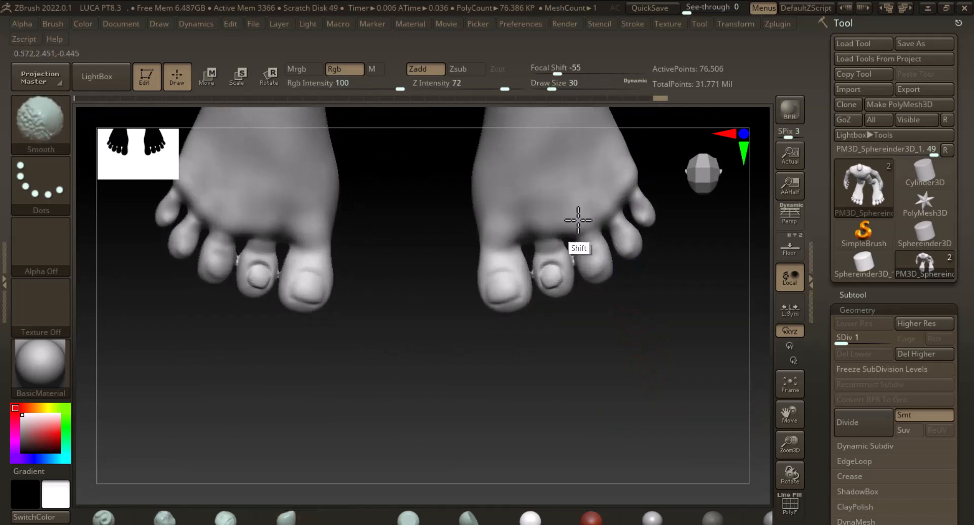
mouse_move(531, 215)
left_mouse_down()
mouse_move(587, 416)
mouse_move(735, 407)
mouse_move(698, 385)
mouse_move(570, 427)
mouse_move(619, 417)
mouse_move(592, 391)
mouse_move(609, 465)
mouse_move(563, 405)
mouse_move(507, 242)
left_mouse_up()
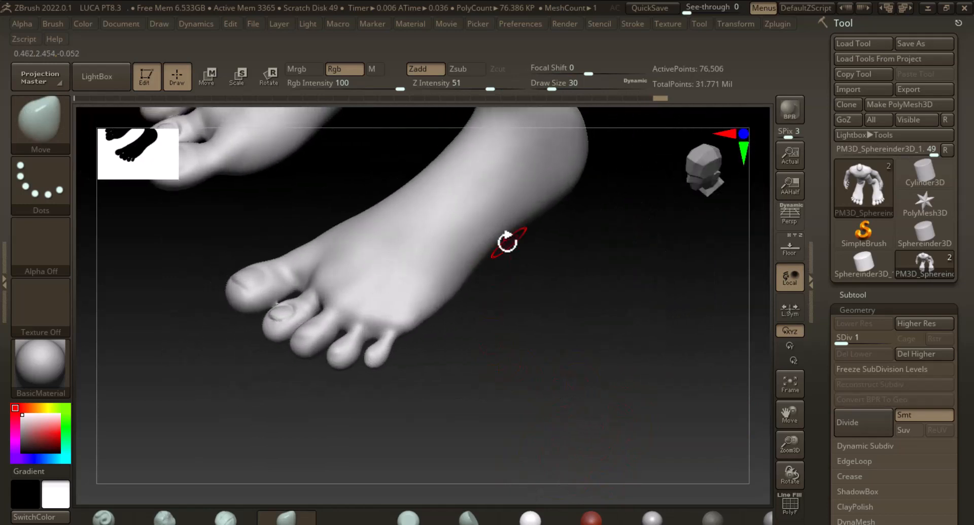
Build up the tendons on the top of the foot with the ClayBuildup brush and smooth them towards the big toe
left_click(228, 517)
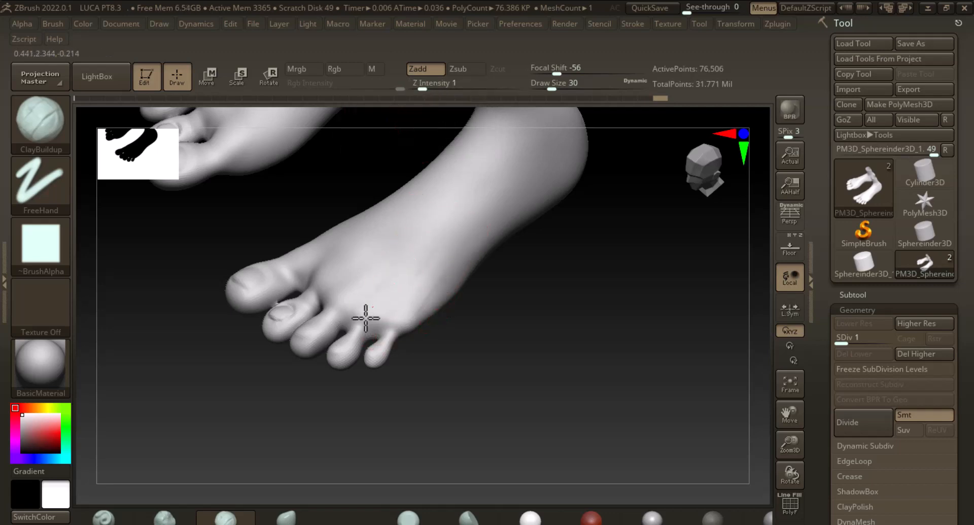
left_click_drag(528, 355, 561, 361)
mouse_move(399, 249)
left_mouse_down()
mouse_move(440, 198)
mouse_move(402, 191)
left_mouse_up()
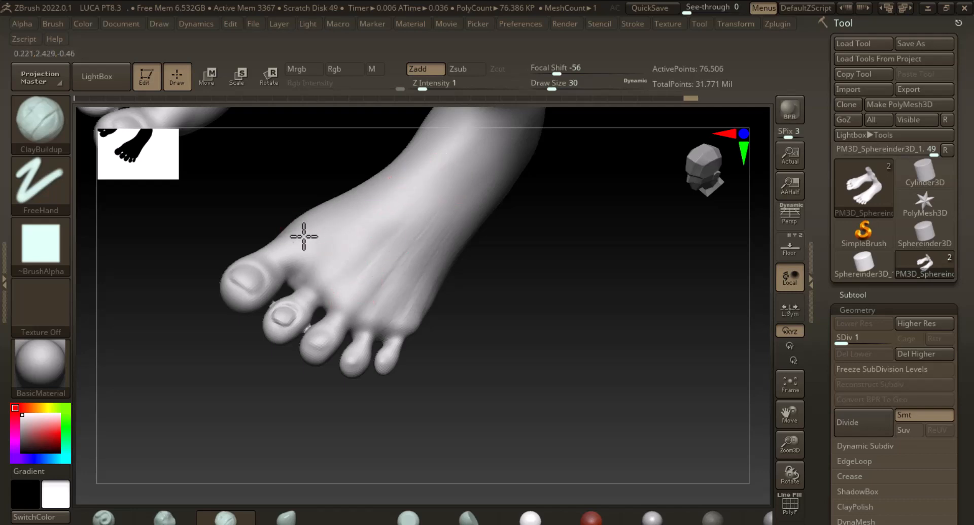
mouse_move(340, 212)
left_mouse_down()
mouse_move(417, 188)
mouse_move(354, 239)
mouse_move(405, 229)
left_mouse_up()
mouse_move(533, 309)
left_mouse_down()
mouse_move(496, 292)
mouse_move(429, 292)
left_mouse_up()
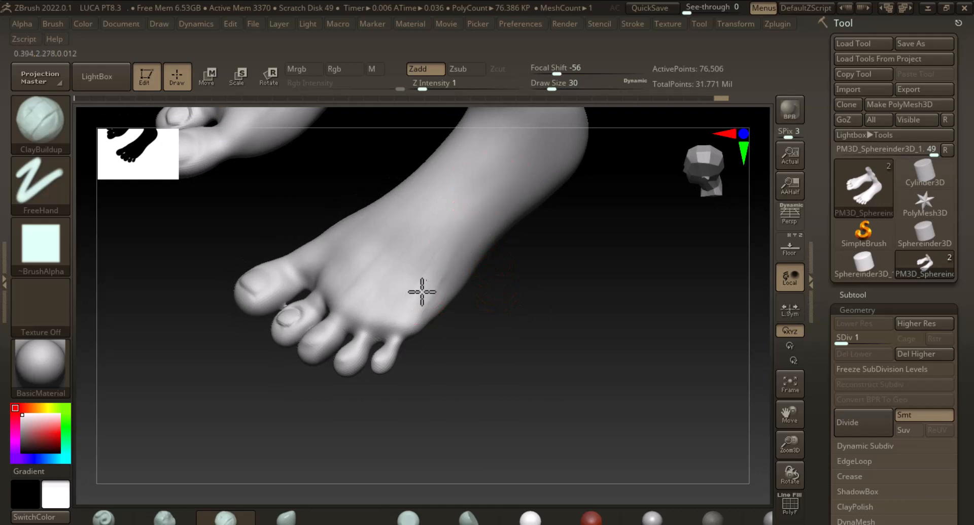
mouse_move(533, 249)
left_mouse_down()
mouse_move(529, 348)
mouse_move(502, 314)
left_mouse_up()
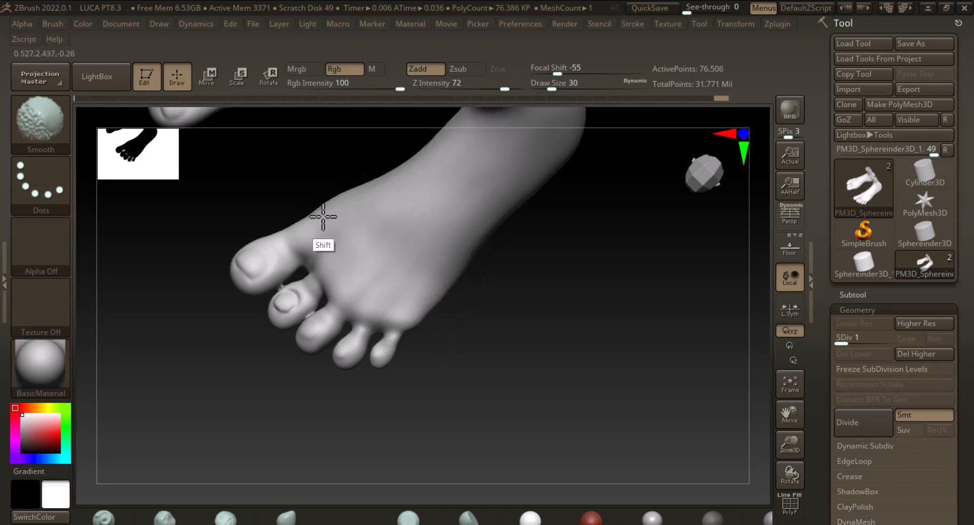
mouse_move(539, 376)
left_mouse_down()
mouse_move(586, 376)
mouse_move(583, 393)
mouse_move(595, 400)
mouse_move(525, 376)
left_mouse_up()
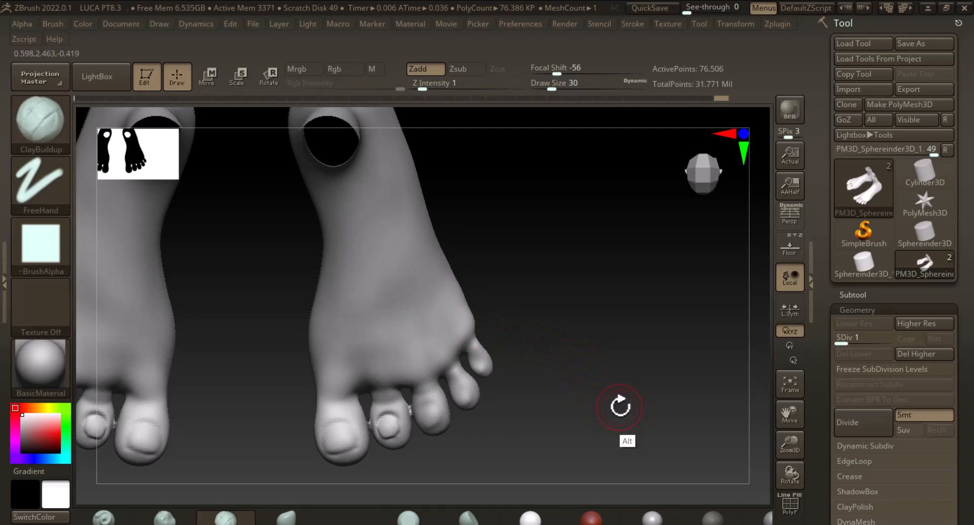
Increase the ClayBuildup draw size to 46 and even out the top of the foot behind the outer toes
key("alt+Tab")
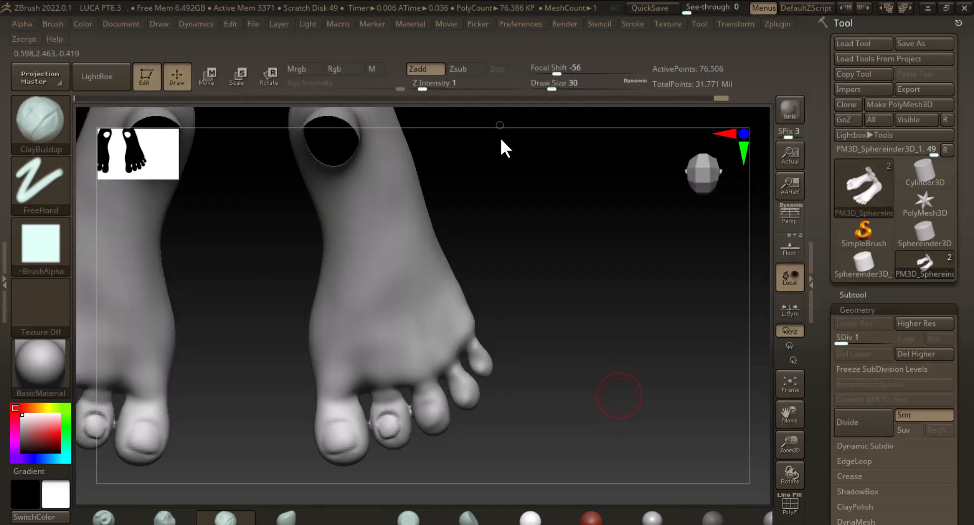
left_click_drag(577, 352, 669, 366)
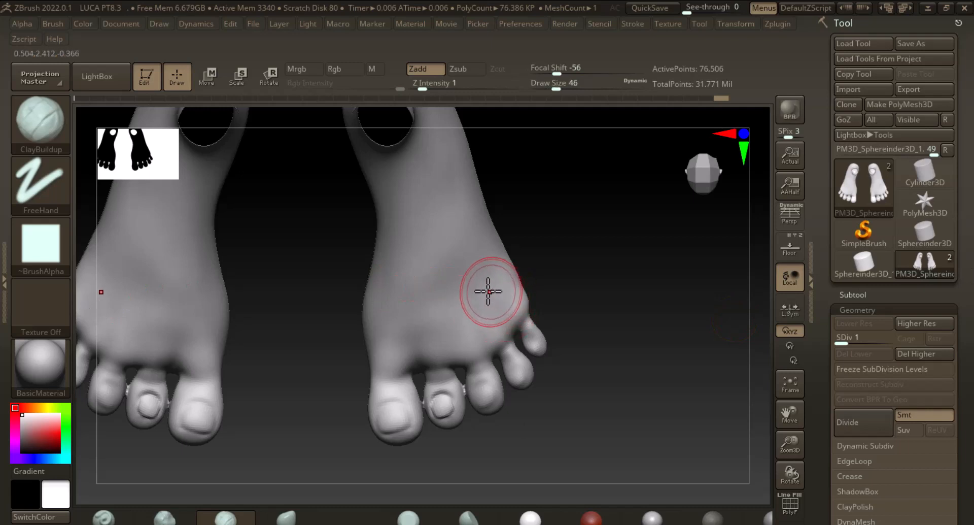
key("shift")
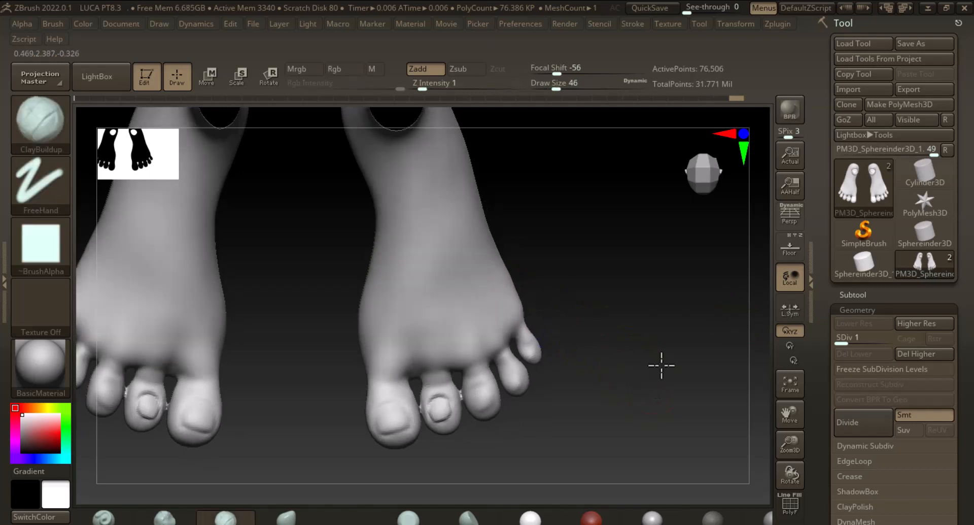
mouse_move(659, 363)
left_mouse_down()
mouse_move(656, 337)
mouse_move(609, 320)
mouse_move(537, 367)
mouse_move(633, 333)
mouse_move(662, 398)
mouse_move(655, 330)
mouse_move(725, 349)
left_mouse_up()
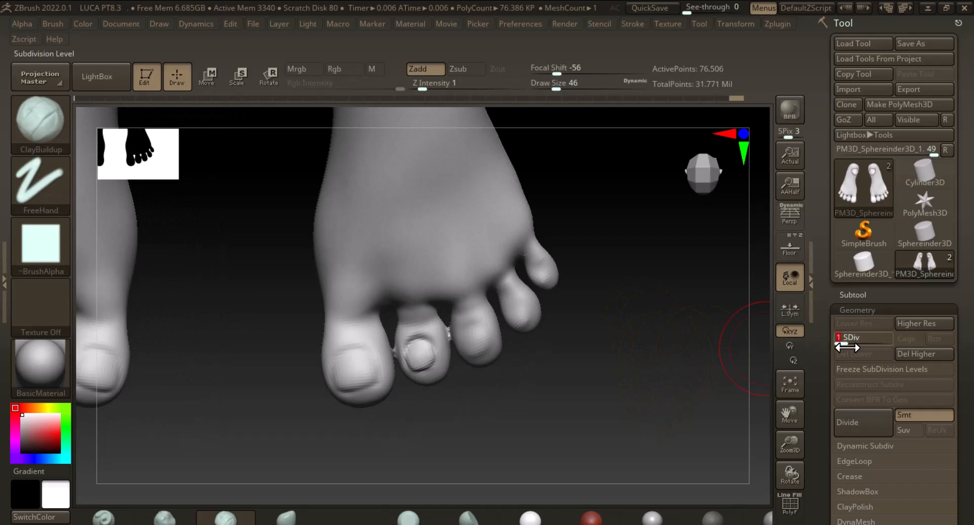
Unhide the whole body, raise it to subdivision level 4 and isolate the feet again
left_click_drag(685, 366, 587, 254)
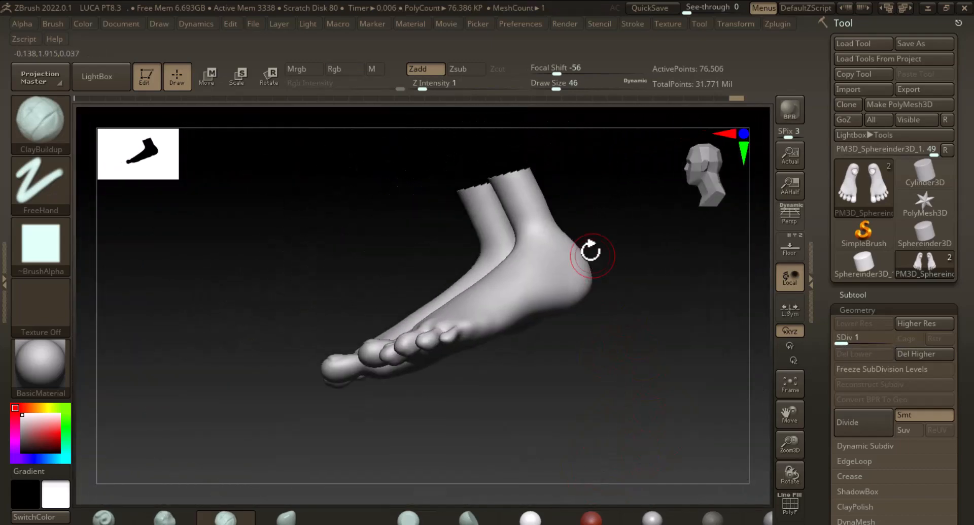
left_click(685, 411, "ctrl+shift")
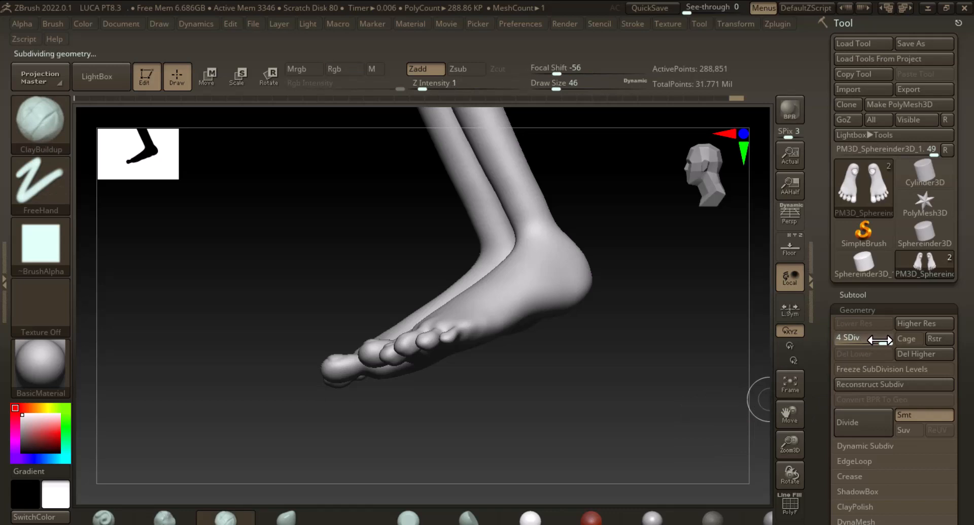
left_click_drag(880, 340, 886, 340)
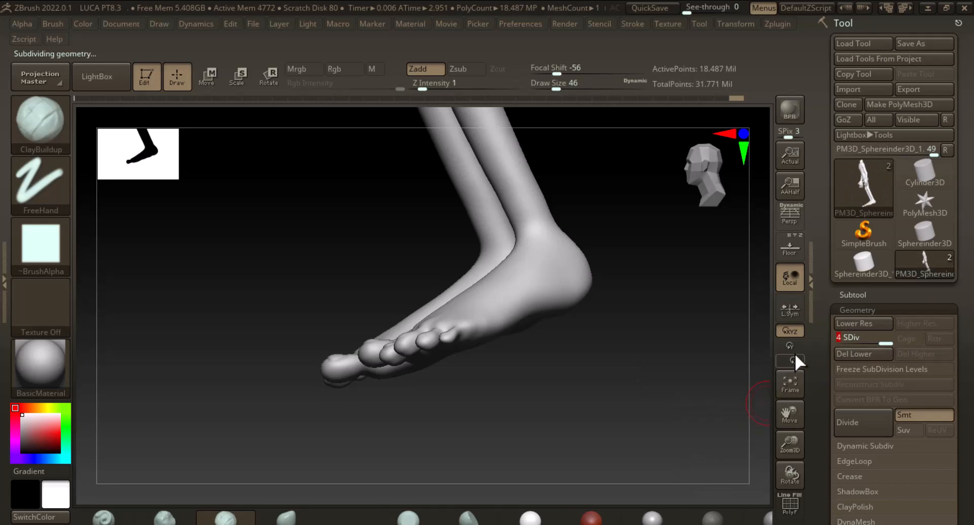
mouse_move(675, 381)
left_mouse_down()
mouse_move(617, 376)
mouse_move(672, 376)
left_mouse_up()
left_click_drag(646, 213, 318, 397, "ctrl+shift")
mouse_move(694, 364)
left_mouse_down()
mouse_move(692, 447)
mouse_move(679, 453)
mouse_move(692, 336)
mouse_move(680, 437)
mouse_move(652, 400)
mouse_move(633, 444)
mouse_move(629, 407)
left_mouse_up()
key("shift")
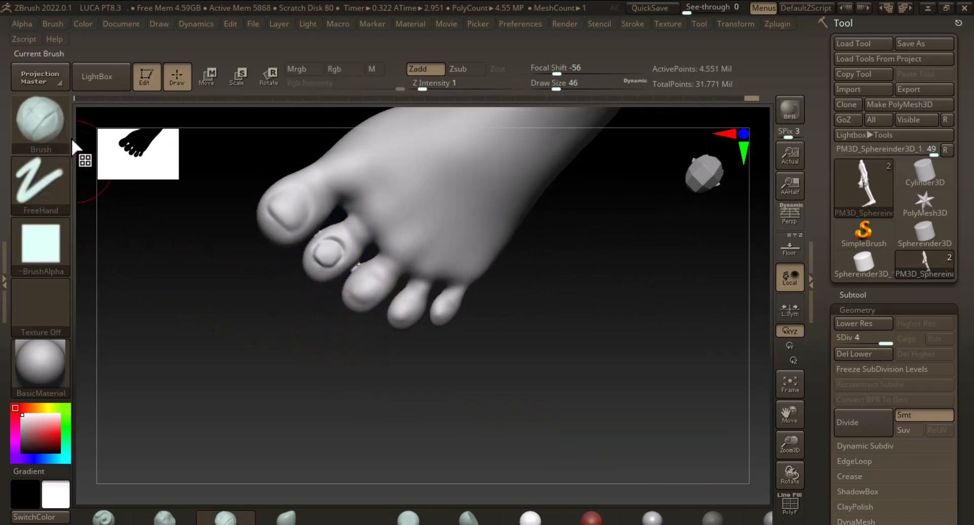
Switch to the DamStandard brush at draw size 8 and carve the base and inner edge of the third toe's nail
left_click(38, 126)
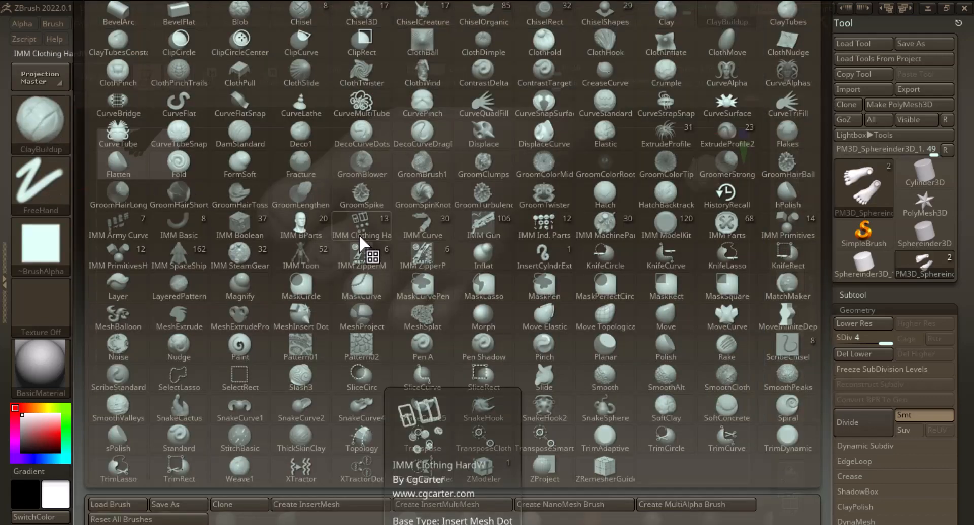
left_click(358, 234)
left_click(245, 147)
left_click_drag(532, 354, 554, 301)
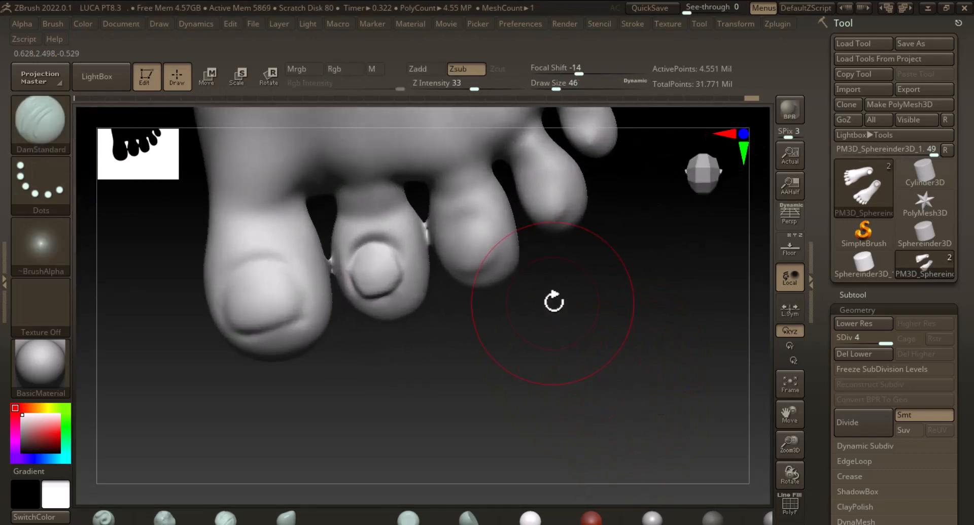
key("bracketleft")
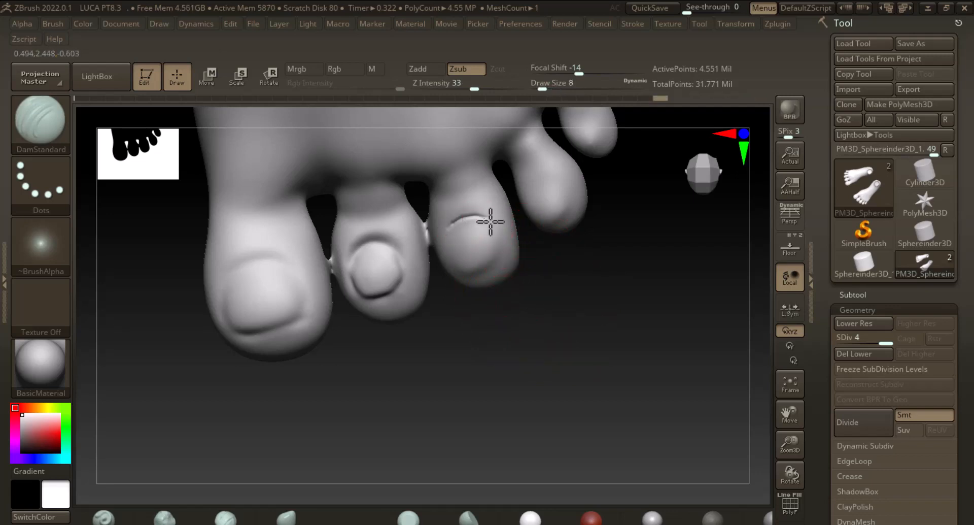
left_click_drag(567, 281, 592, 379)
left_click_drag(440, 233, 427, 244)
left_click_drag(433, 238, 432, 256)
left_click_drag(435, 280, 433, 263)
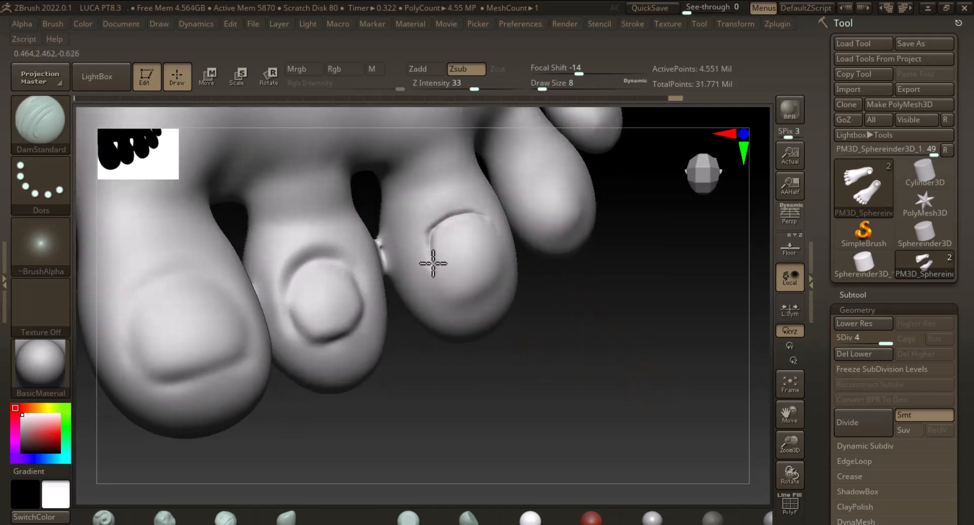
Close the third toe's nail outline by carving its tip and outer edge with DamStandard
mouse_move(527, 355)
left_mouse_down()
mouse_move(600, 365)
mouse_move(533, 347)
left_mouse_up()
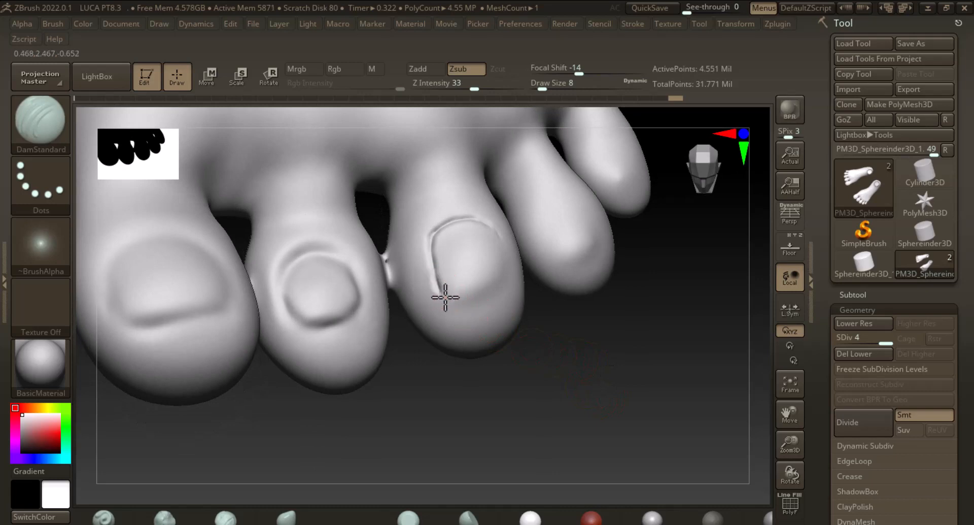
left_click_drag(572, 311, 556, 308)
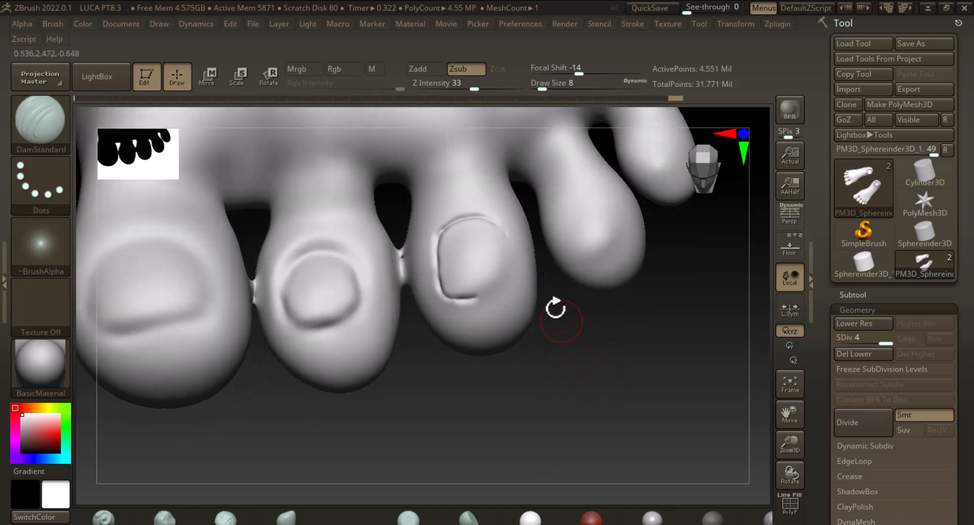
left_click_drag(501, 229, 508, 259)
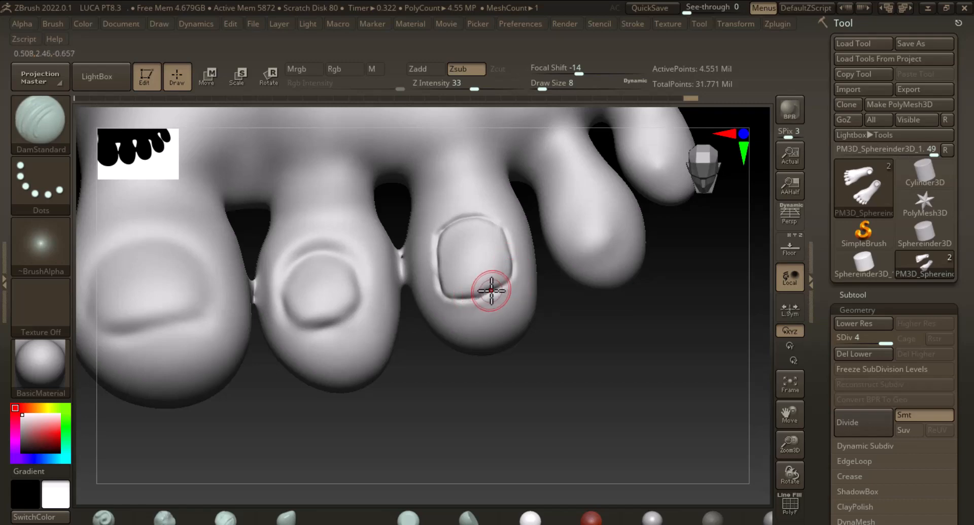
left_click_drag(491, 291, 486, 292)
Carve a complete nail outline on the fourth toe with the DamStandard brush
mouse_move(675, 431)
left_mouse_down()
mouse_move(688, 441)
mouse_move(665, 457)
mouse_move(655, 382)
mouse_move(684, 365)
mouse_move(663, 424)
mouse_move(511, 289)
left_mouse_up()
key("shift")
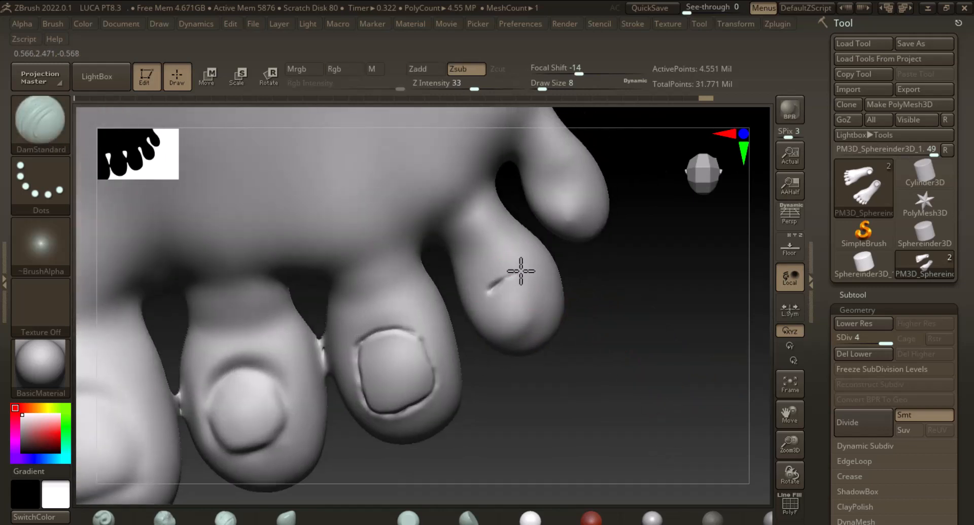
left_click_drag(533, 287, 500, 283)
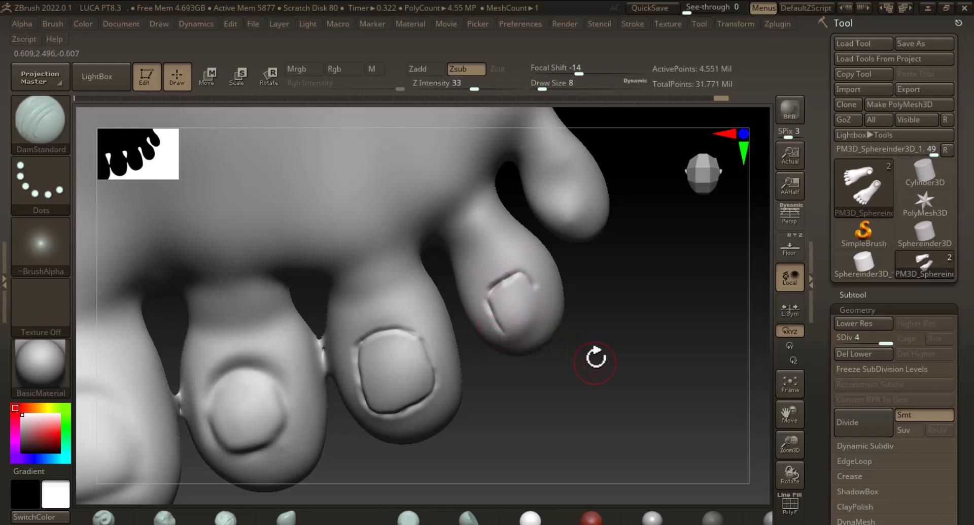
left_click_drag(596, 362, 506, 339)
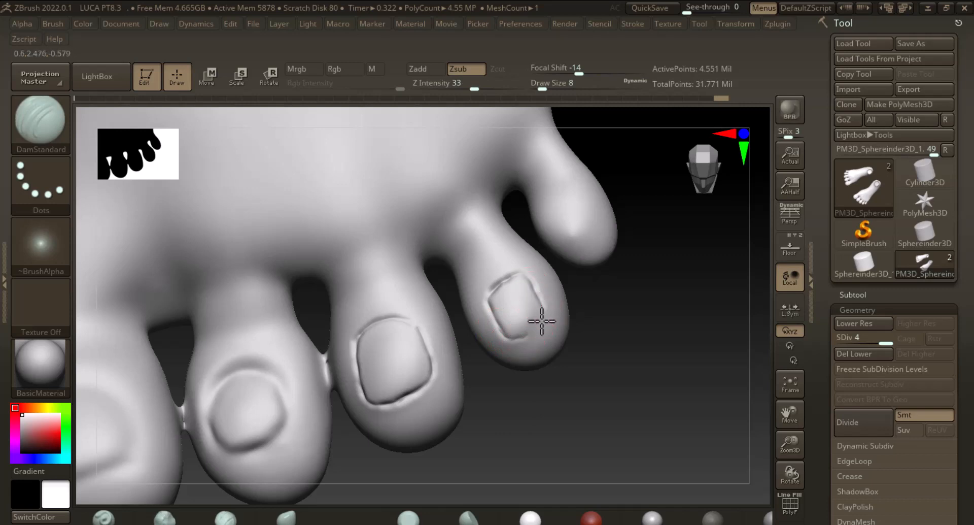
left_click_drag(542, 321, 530, 331)
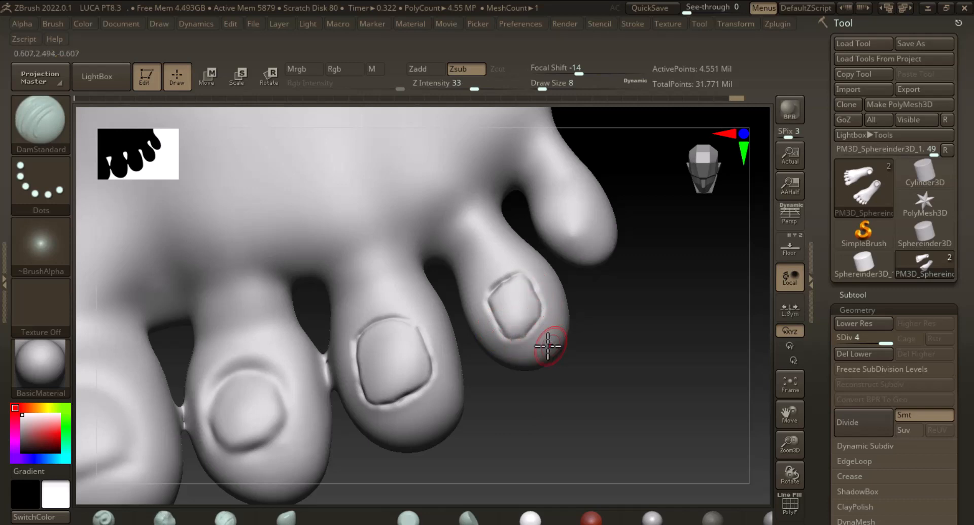
Carve the nail outline on the little toe with the DamStandard brush
left_click_drag(659, 365, 559, 231)
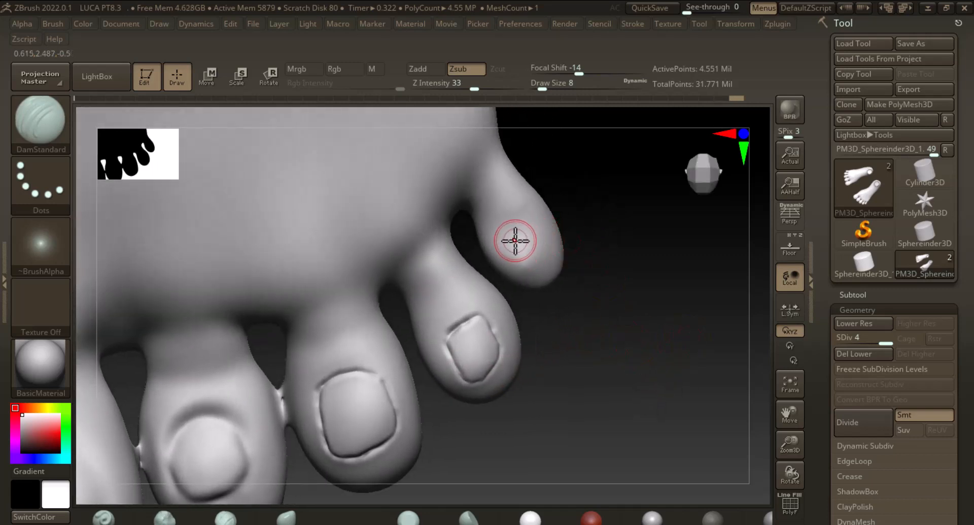
left_click_drag(655, 310, 663, 303)
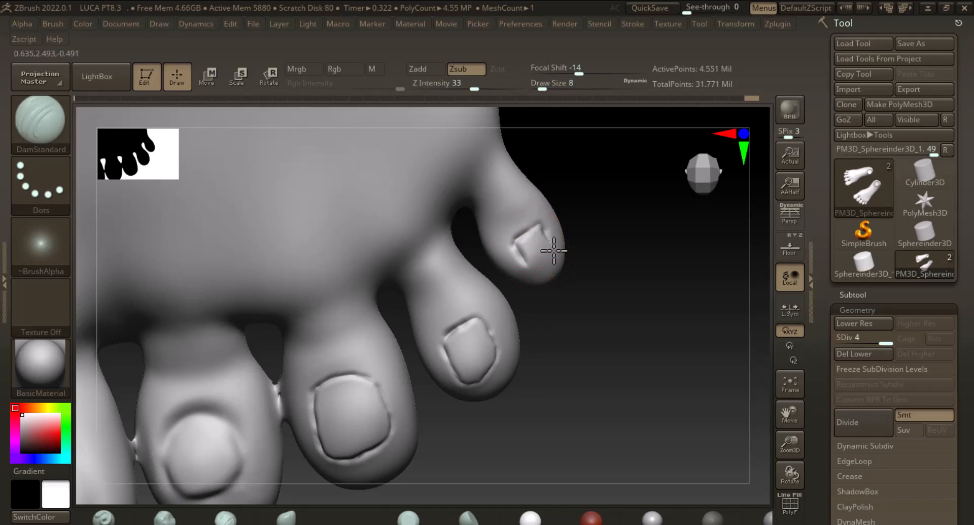
left_click_drag(599, 305, 553, 251)
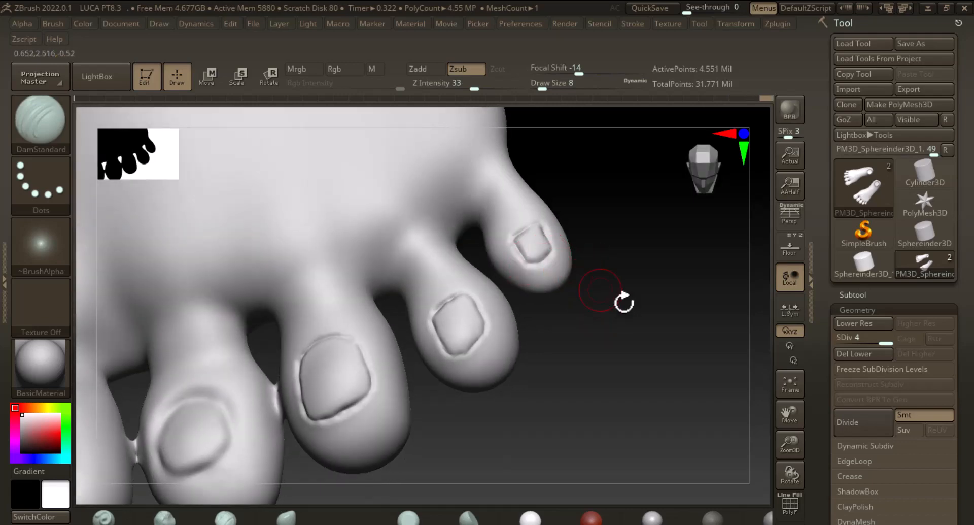
Smooth the carved nail outlines on the third and fourth toes, mainly around the base and sides
mouse_move(624, 303)
left_mouse_down()
mouse_move(679, 344)
mouse_move(672, 303)
left_mouse_up()
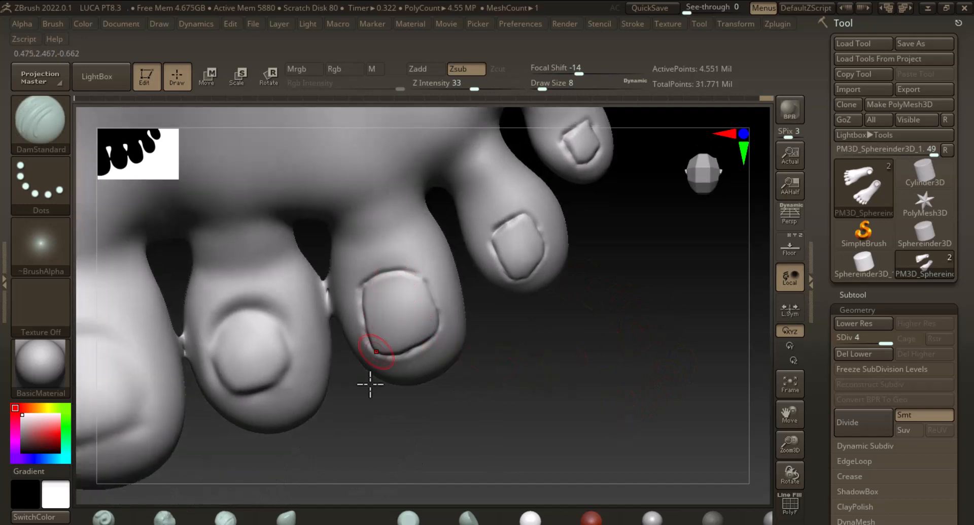
key("shift")
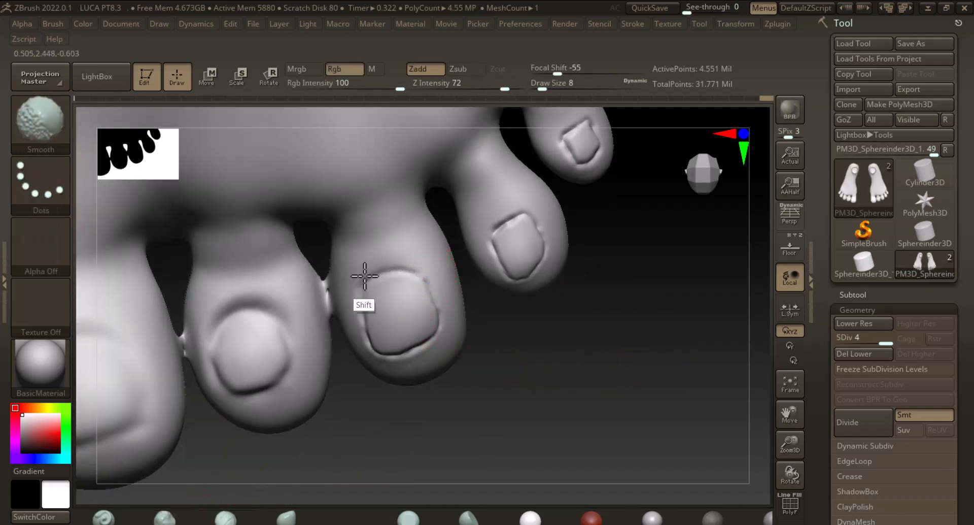
left_click_drag(434, 286, 420, 322, "shift")
left_click_drag(359, 316, 361, 326, "shift")
left_click_drag(513, 233, 503, 223, "shift")
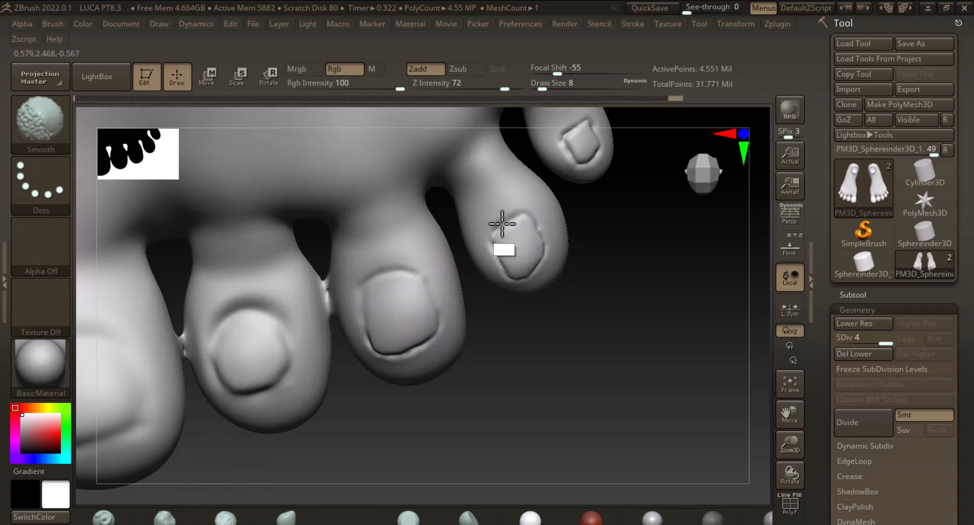
Use the Standard brush with Focal Shift 67 to raise the skin fold around the third toe's nail, then smooth it
left_click(104, 517)
left_click_drag(584, 68, 627, 66)
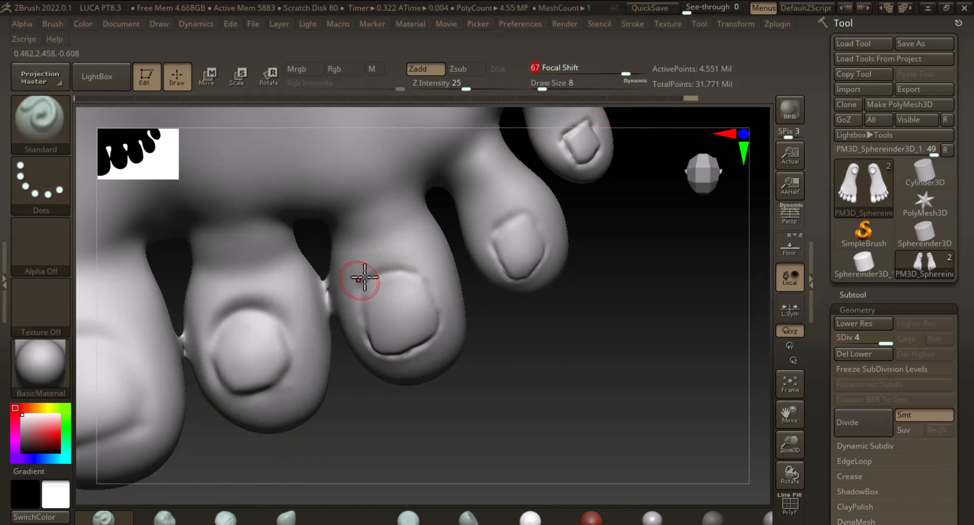
left_click_drag(393, 267, 408, 264)
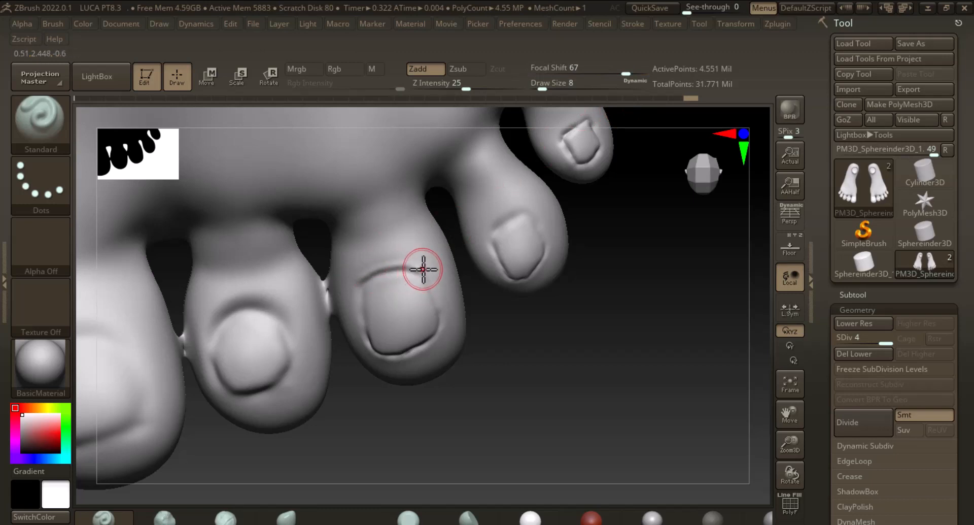
left_click_drag(381, 282, 357, 289)
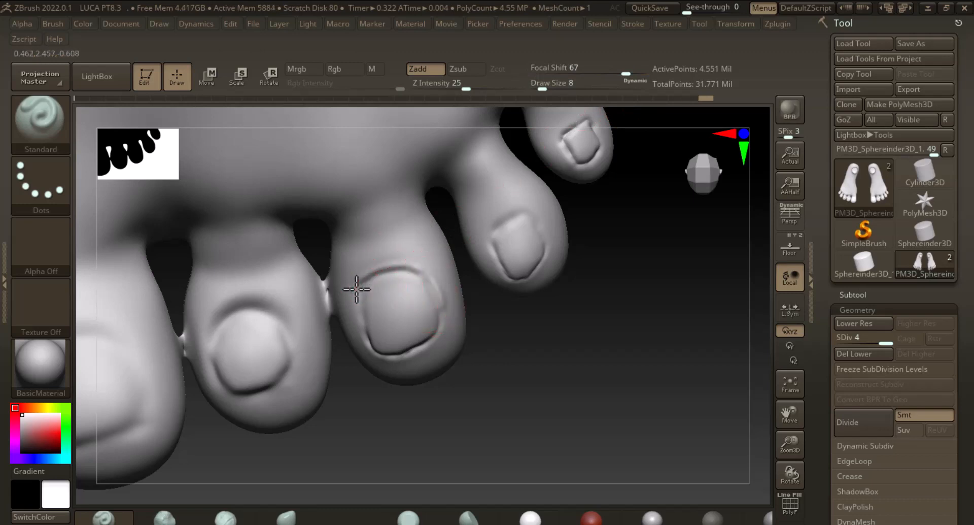
key("shift")
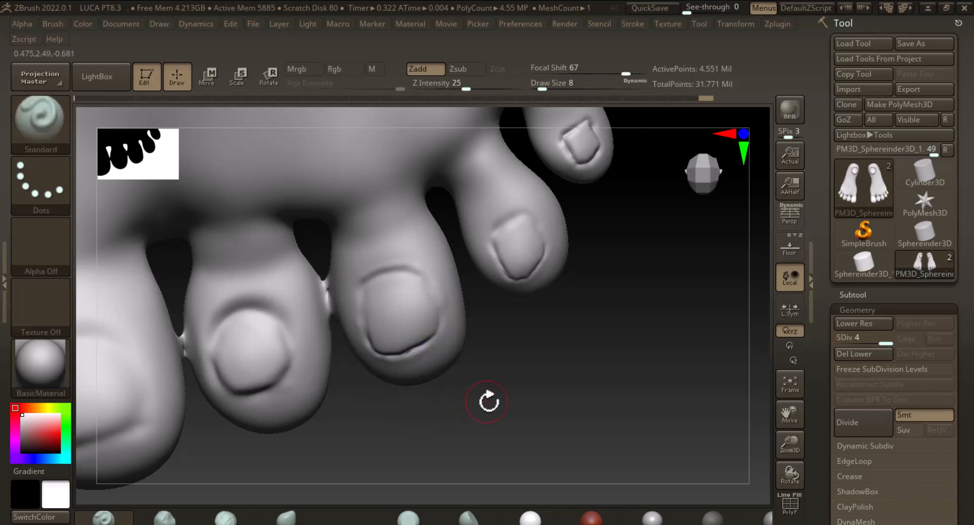
Build up the skin fold around the tip and outer side of the third toe's nail with the Standard brush, then smooth it
mouse_move(489, 401)
left_mouse_down()
mouse_move(507, 370)
mouse_move(400, 355)
left_mouse_up()
key("shift")
left_click_drag(468, 395, 592, 441)
left_click_drag(395, 367, 464, 344, "shift")
left_click_drag(568, 424, 615, 456)
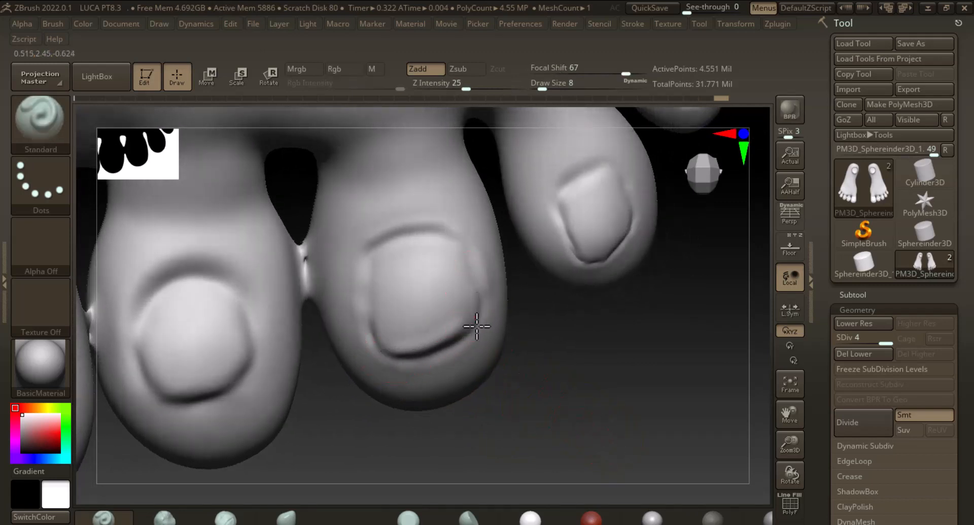
left_click_drag(457, 333, 426, 350)
mouse_move(436, 345)
left_mouse_down("shift")
mouse_move(456, 307)
mouse_move(474, 302)
left_mouse_up("shift")
left_click_drag(552, 399, 548, 359)
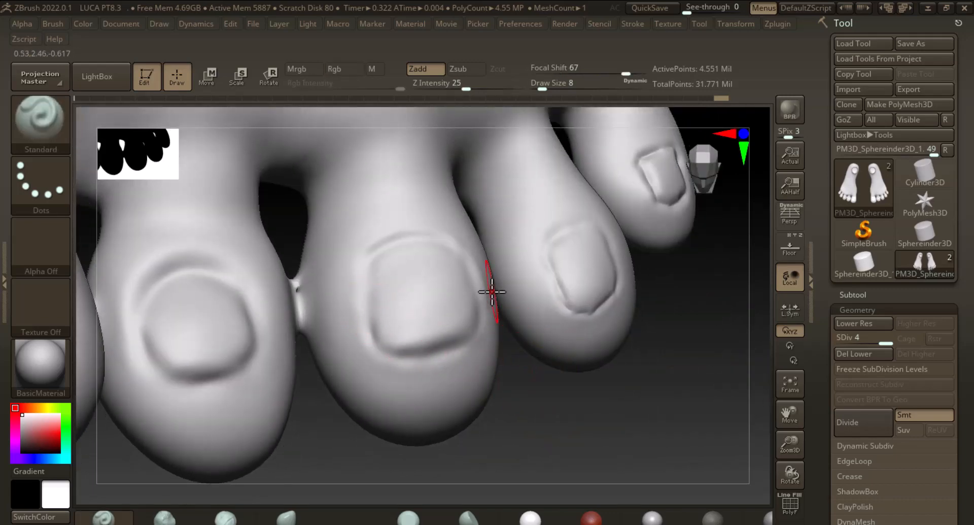
Carve sharper side and base edges into the third toe's nail with the Standard brush at Draw Size 4 and Z Intensity 33
key("bracketleft")
left_click_drag(570, 425, 525, 428)
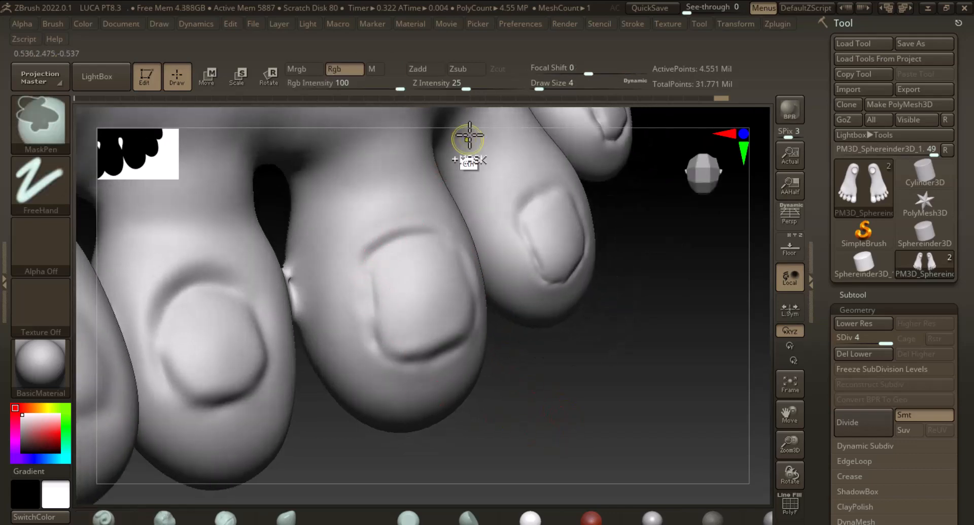
left_click(473, 86)
mouse_move(411, 261)
left_mouse_down("alt")
mouse_move(370, 276)
mouse_move(370, 309)
mouse_move(368, 293)
left_mouse_up("alt")
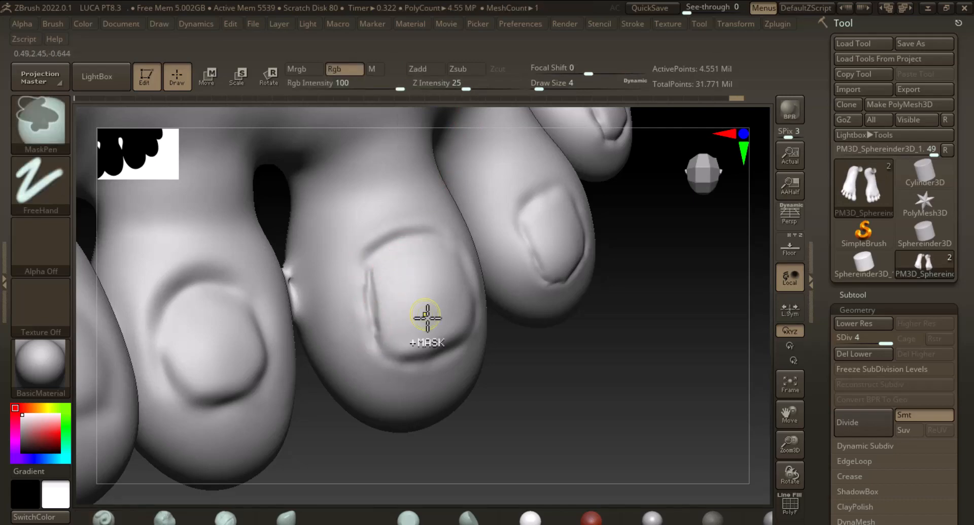
mouse_move(507, 376)
left_mouse_down()
mouse_move(571, 420)
mouse_move(374, 300)
mouse_move(374, 251)
left_mouse_up()
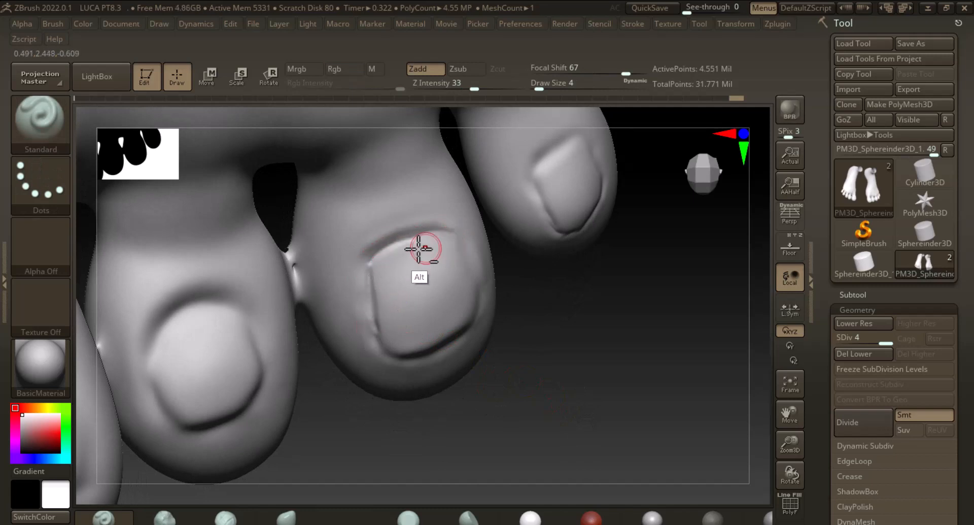
left_click_drag(588, 342, 604, 330)
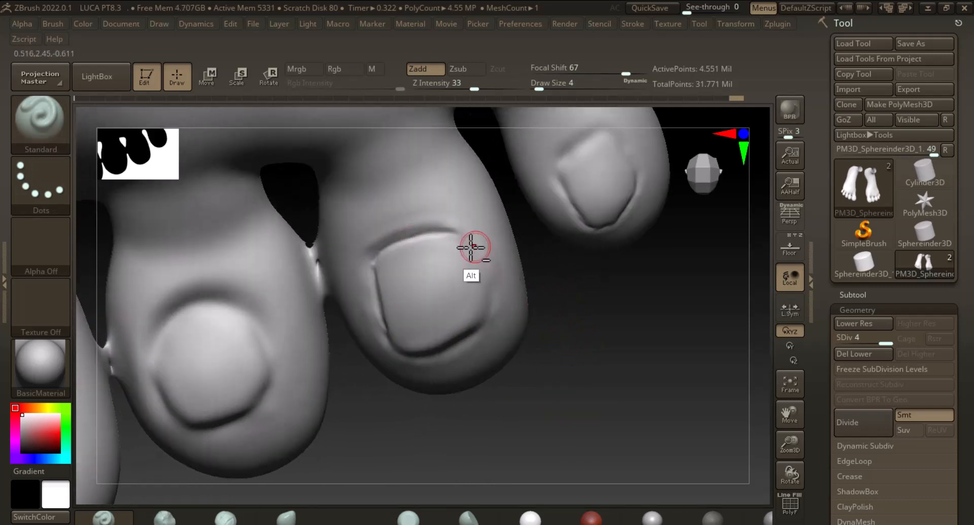
mouse_move(479, 267)
left_mouse_down("alt")
mouse_move(491, 298)
mouse_move(481, 289)
left_mouse_up("alt")
key("shift")
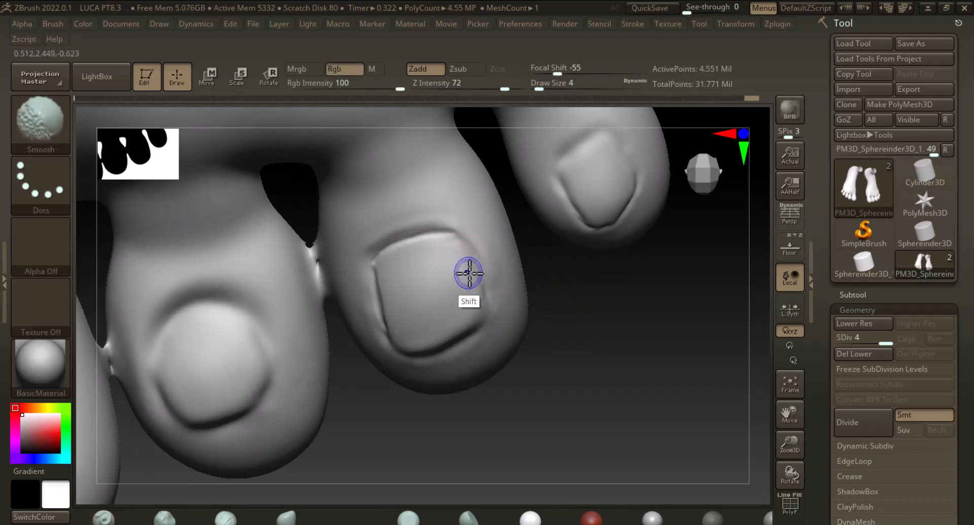
Soften the third toe's nail surface and outer edge using the Smooth brush with Z Intensity 44 and Draw Size 6
left_click_drag(505, 84, 496, 83)
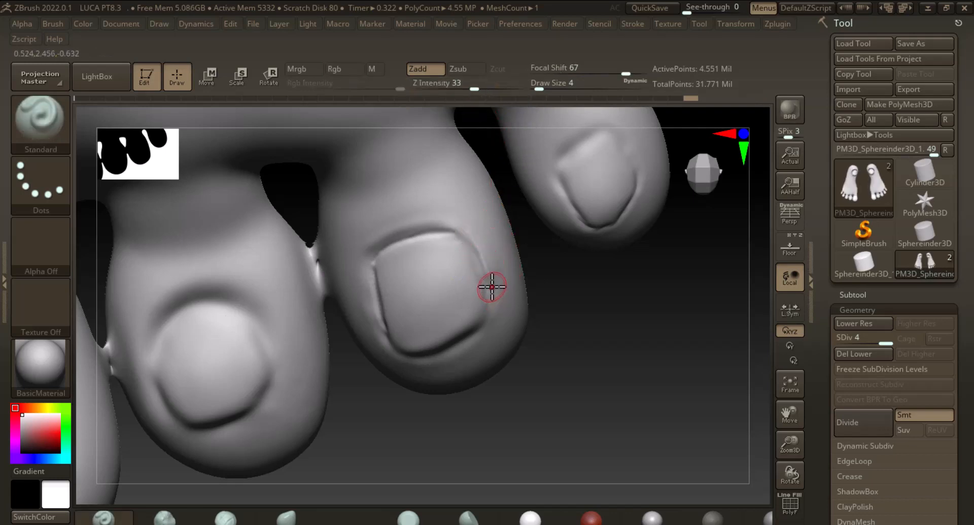
key("shift")
mouse_move(492, 278)
left_mouse_down("shift")
mouse_move(479, 258)
mouse_move(431, 249)
mouse_move(393, 320)
mouse_move(368, 272)
mouse_move(406, 293)
left_mouse_up("shift")
mouse_move(580, 353)
left_mouse_down()
mouse_move(633, 386)
mouse_move(532, 332)
left_mouse_up()
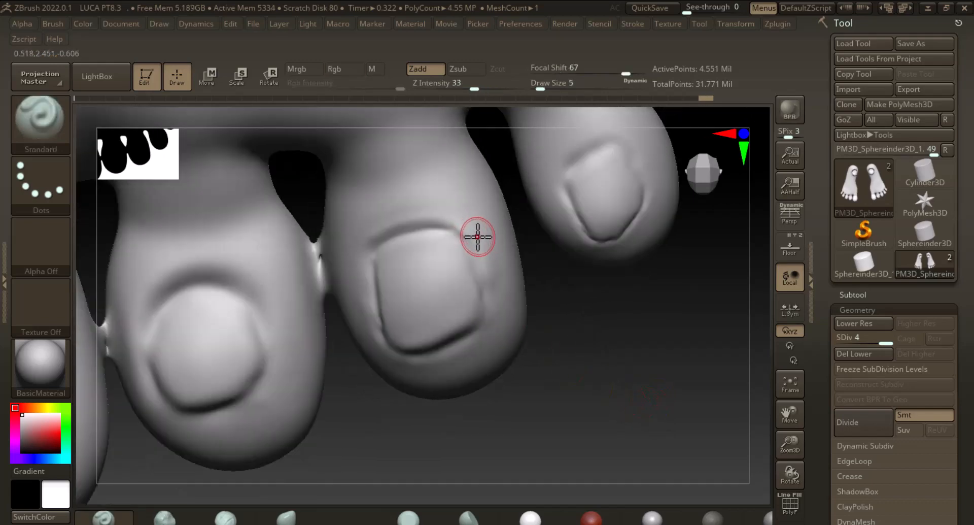
key("bracketright")
left_click(230, 520)
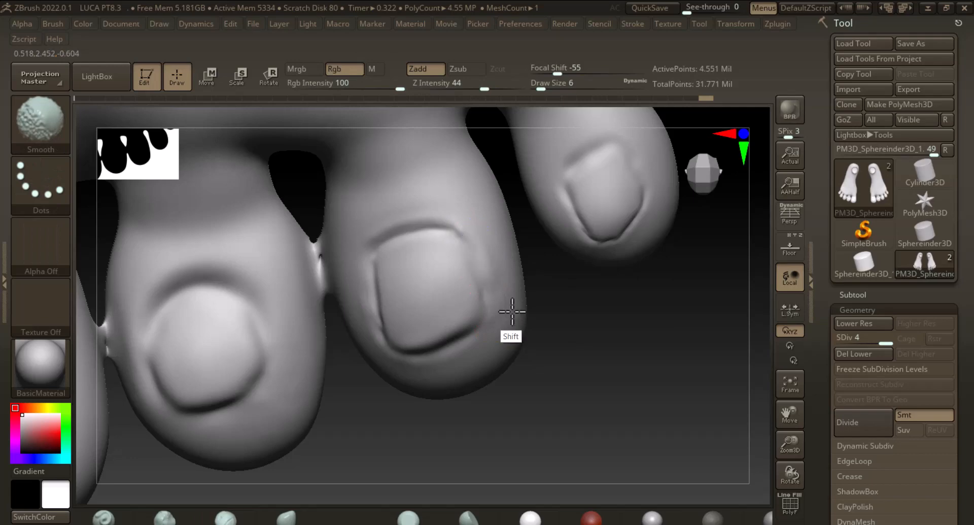
mouse_move(522, 348)
left_mouse_down()
mouse_move(573, 323)
mouse_move(467, 283)
mouse_move(479, 309)
left_mouse_up()
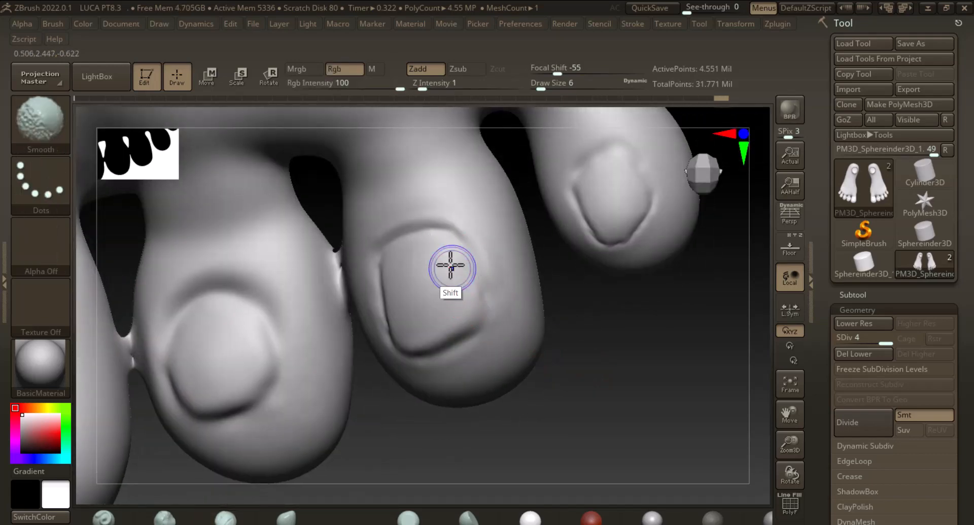
left_click_drag(450, 266, 387, 295, "shift")
left_click_drag(590, 374, 467, 348)
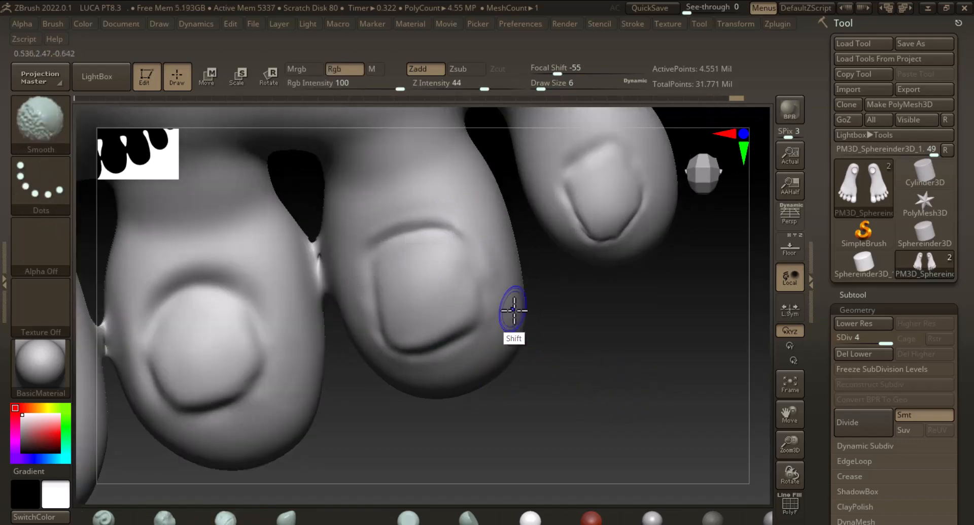
Smooth the fourth toe's nail outline and reshape its outer edge with the Move brush
left_click_drag(652, 289, 645, 306, "alt")
key("shift")
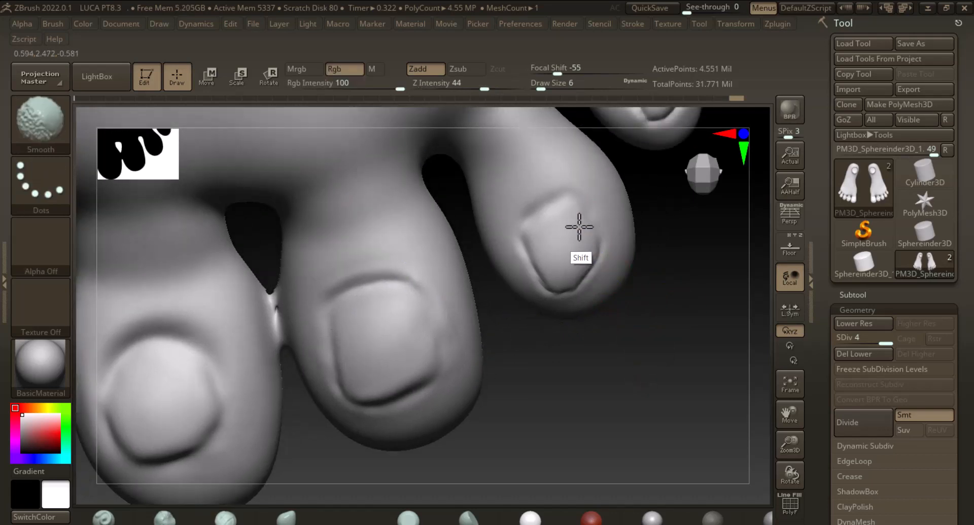
mouse_move(553, 277)
left_mouse_down("shift")
mouse_move(592, 262)
mouse_move(560, 288)
left_mouse_up("shift")
left_click(286, 518)
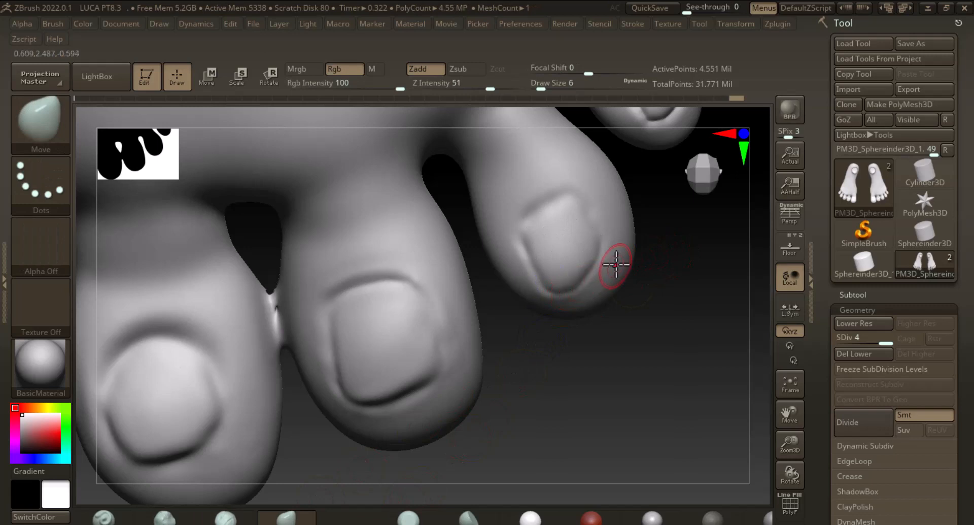
key("]")
left_click_drag(598, 259, 602, 263)
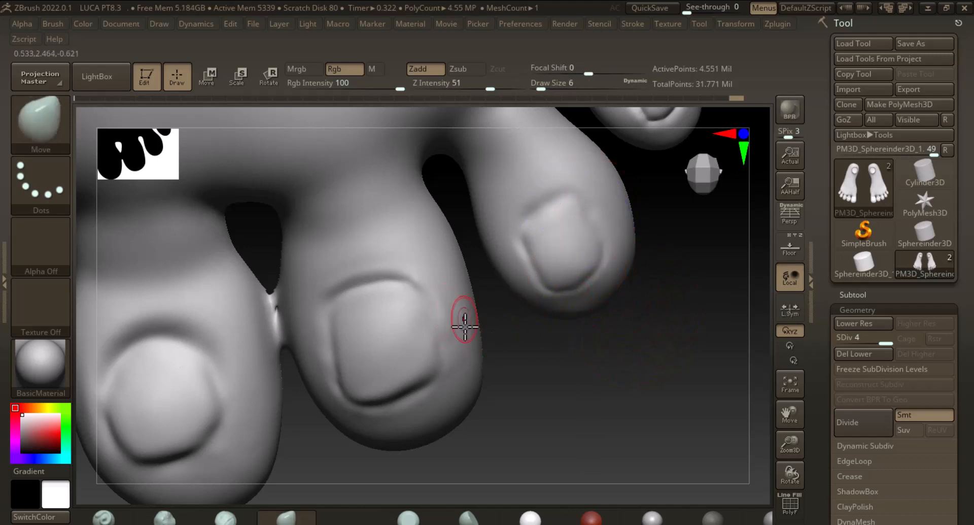
Polish the skin along the outer side of the third toe's nail with the hPolish brush
left_click(454, 521)
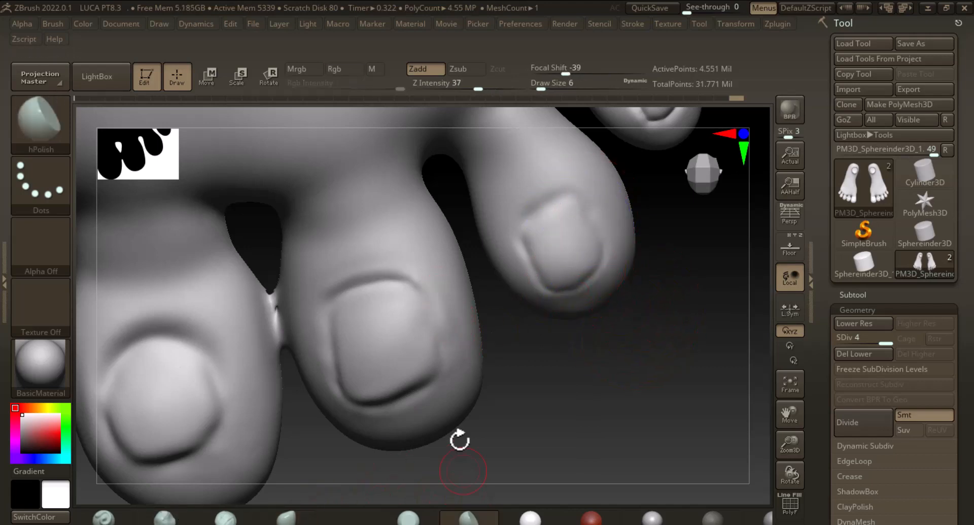
left_click_drag(592, 386, 577, 394)
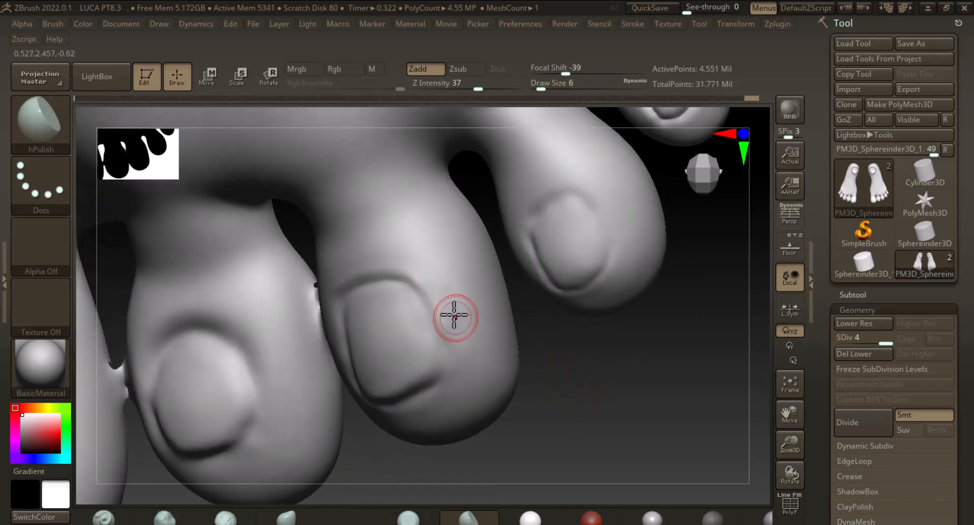
left_click_drag(635, 387, 440, 469)
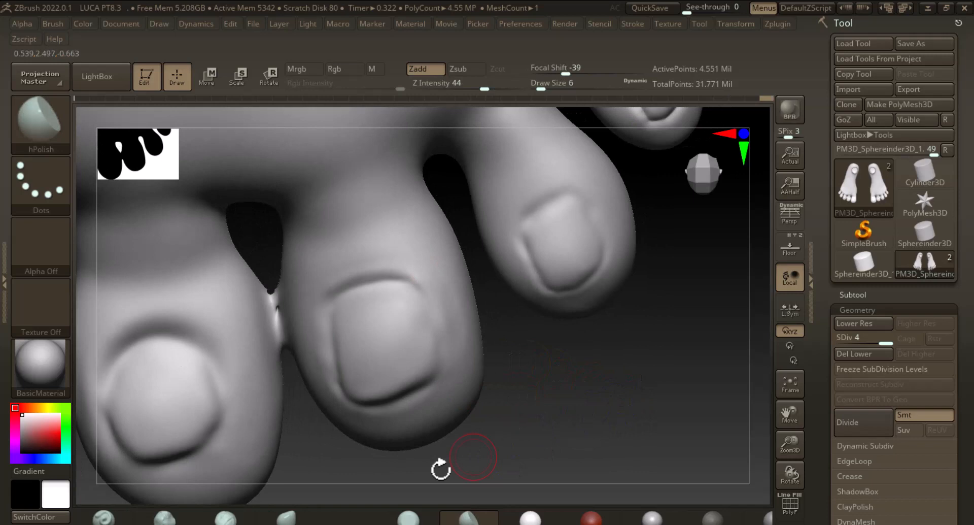
Rework the outer edge of the third toe's nail with the Standard brush at Z Intensity 16, checking the last stroke with undo and redo
left_click(100, 516)
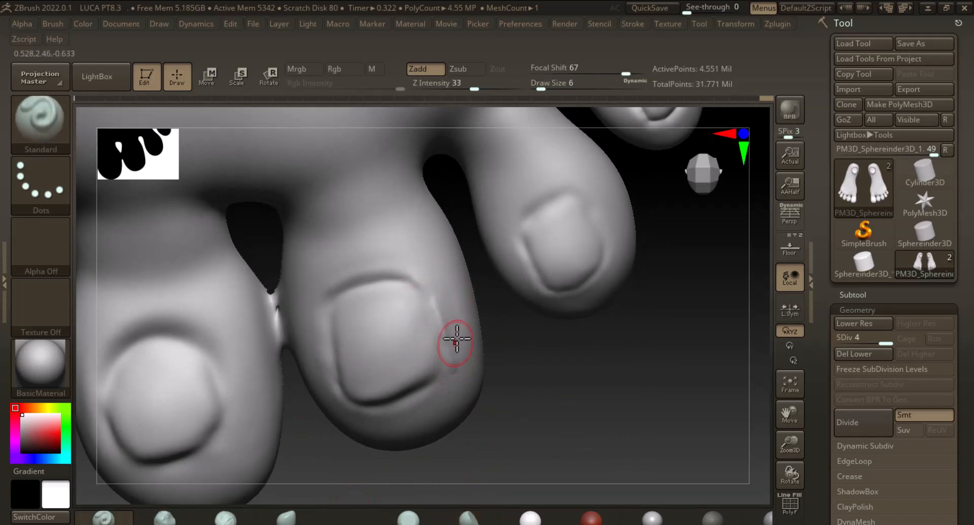
left_click_drag(472, 86, 455, 87)
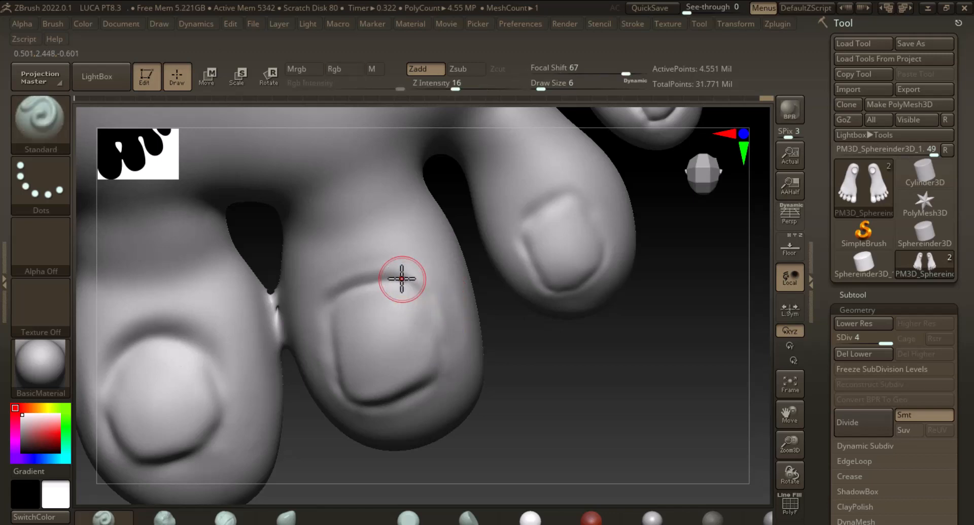
key("ctrl+z")
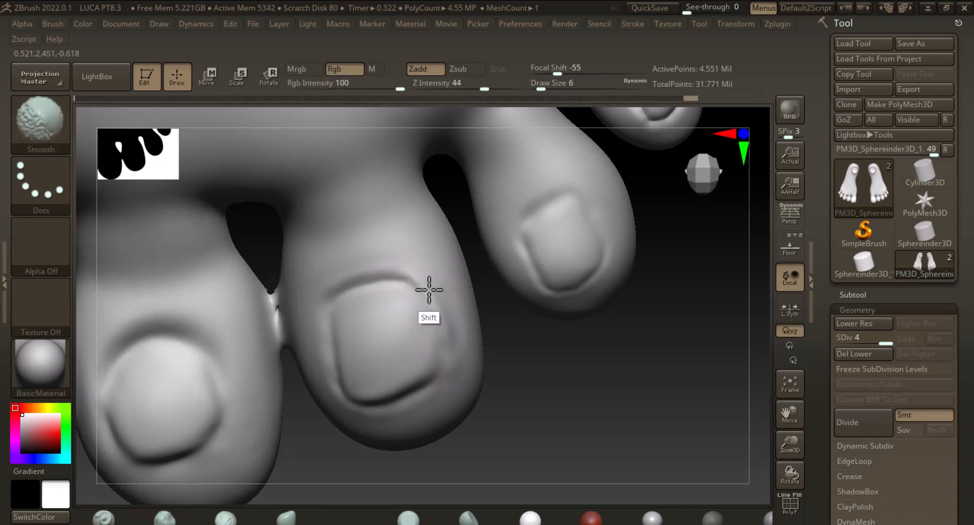
key("ctrl+shift+z")
Smooth the outer corner and side of the third toe's nail, declining the Sticky Keys offer
key("shift")
key("shift")
key("shift")
key("shift")
key("shift")
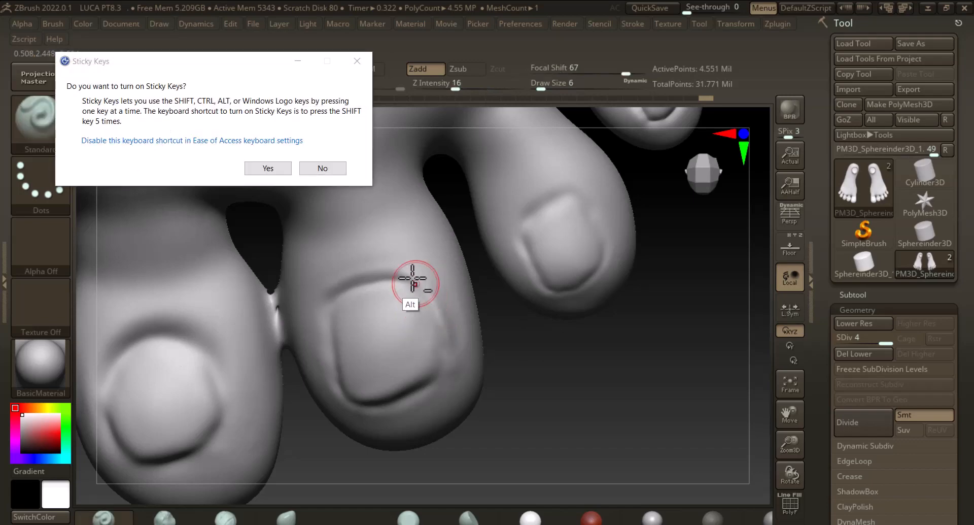
left_click(320, 168)
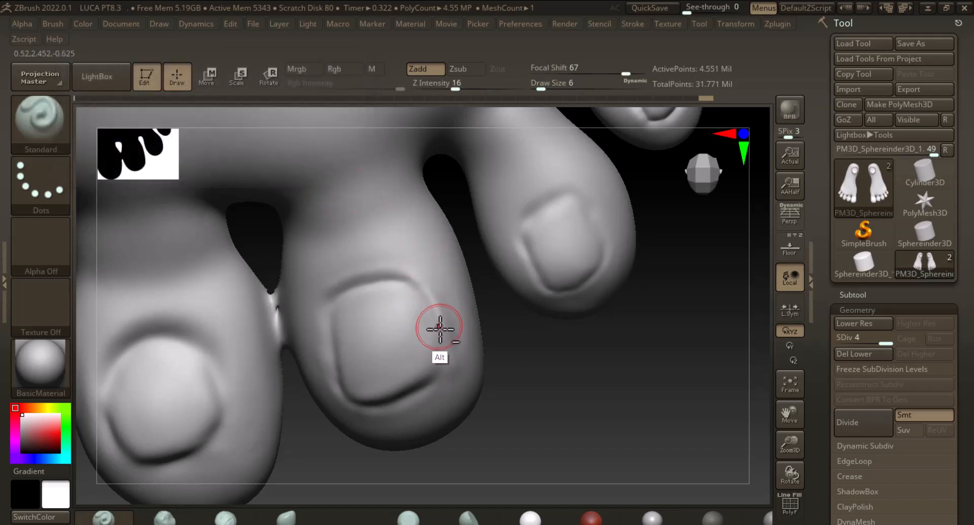
key("shift")
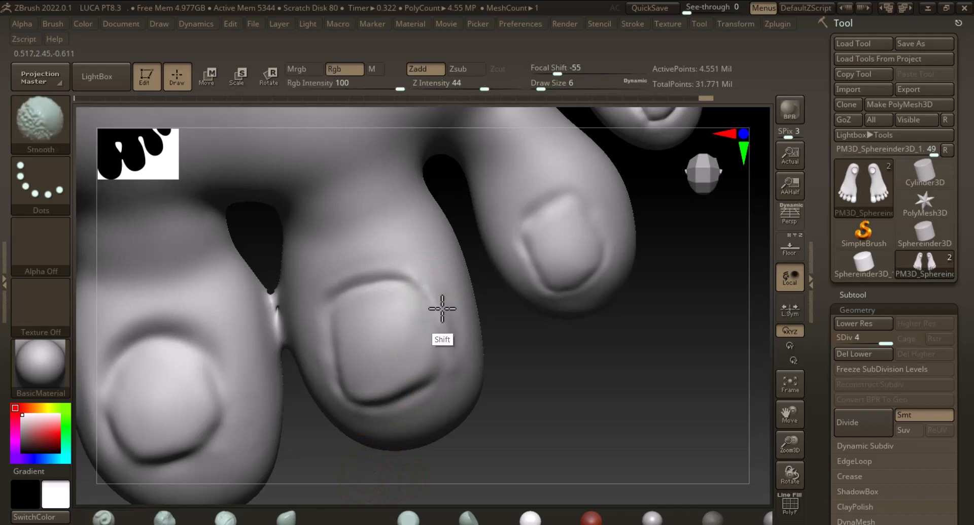
left_click_drag(513, 438, 583, 359)
key("shift")
mouse_move(654, 447)
left_mouse_down()
mouse_move(674, 461)
mouse_move(598, 486)
left_mouse_up()
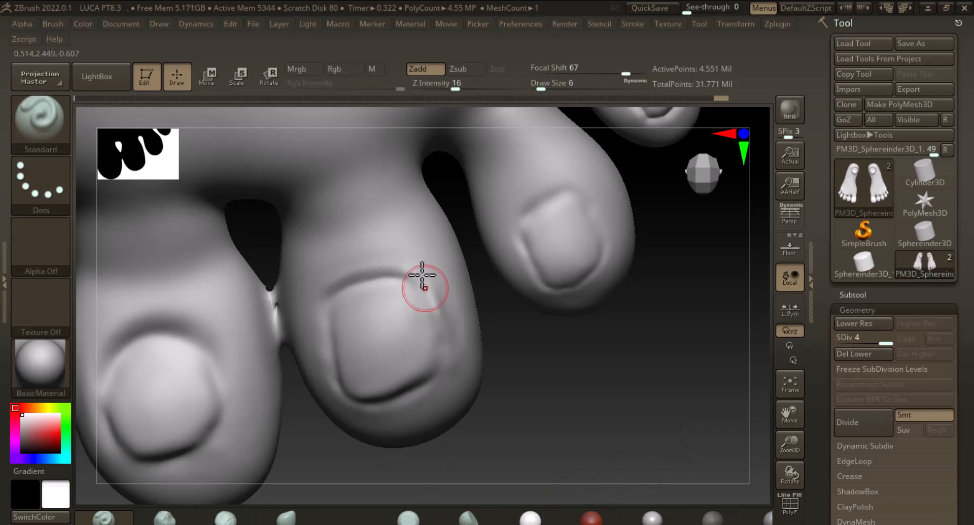
Flatten the outer part of the third toe's nail with TrimDynamic and smooth the skin around its base
left_click(412, 512)
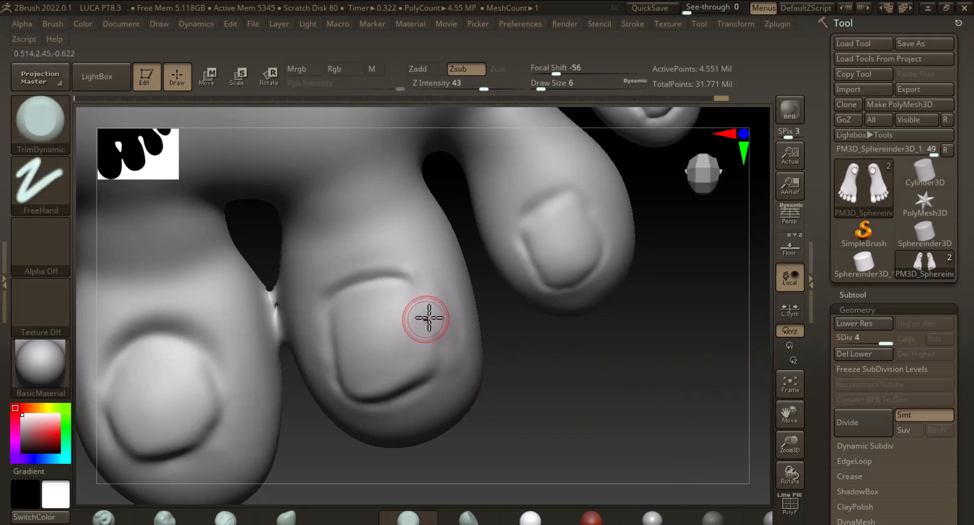
key("shift")
mouse_move(346, 260)
left_mouse_down("shift")
mouse_move(391, 264)
mouse_move(425, 291)
mouse_move(439, 285)
left_mouse_up("shift")
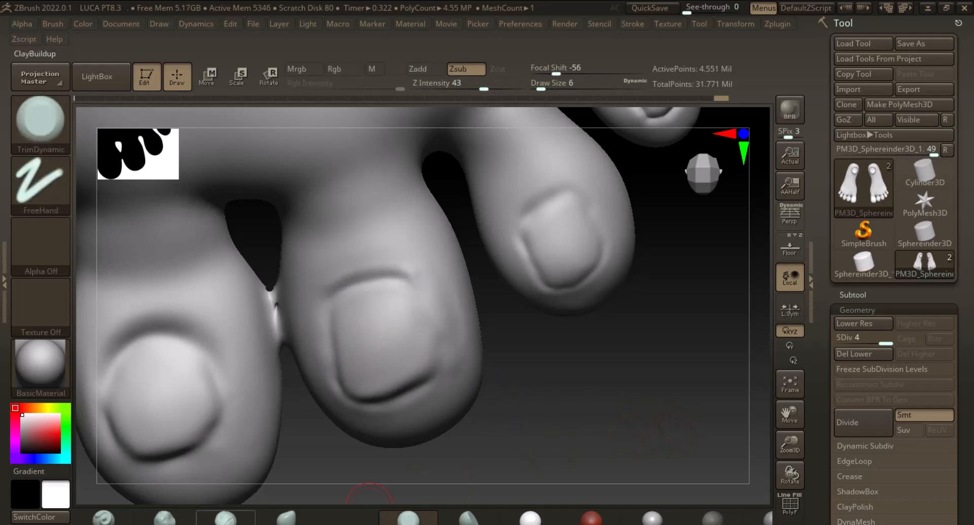
Carve the base corner and outer edge of the third toe's nail with the Standard brush at Draw Size 3, then smooth the groove
left_click(104, 517)
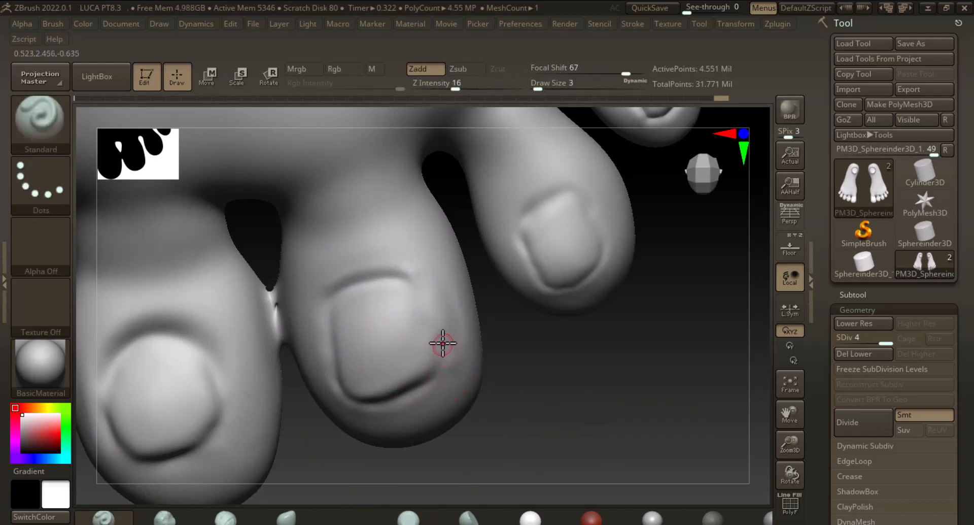
mouse_move(379, 284)
left_mouse_down("alt")
mouse_move(411, 278)
mouse_move(417, 291)
left_mouse_up("alt")
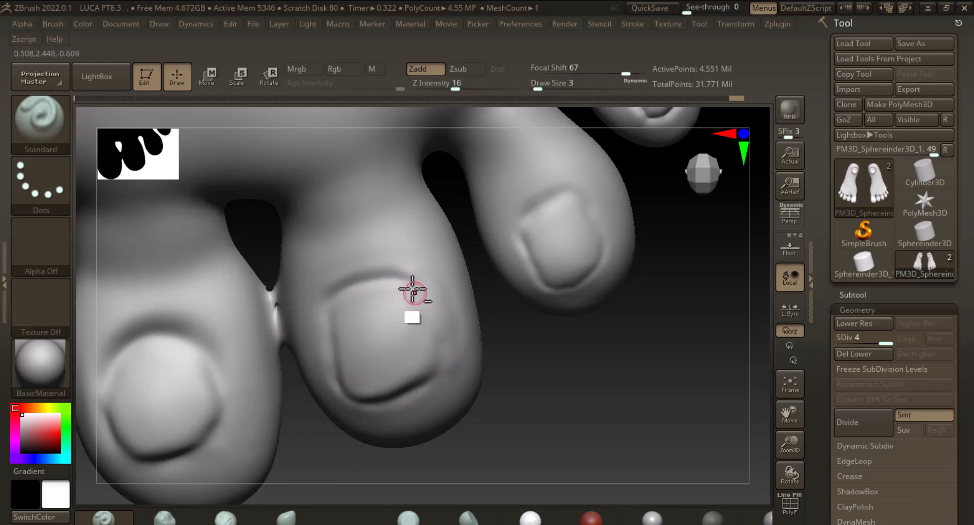
left_click_drag(418, 299, 434, 366, "alt")
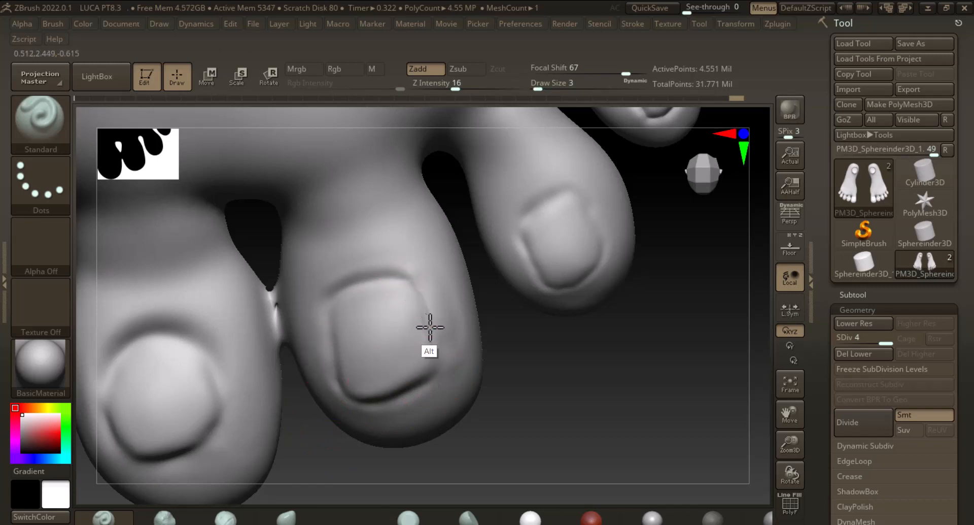
mouse_move(431, 326)
left_mouse_down("alt")
mouse_move(439, 368)
mouse_move(434, 340)
left_mouse_up("alt")
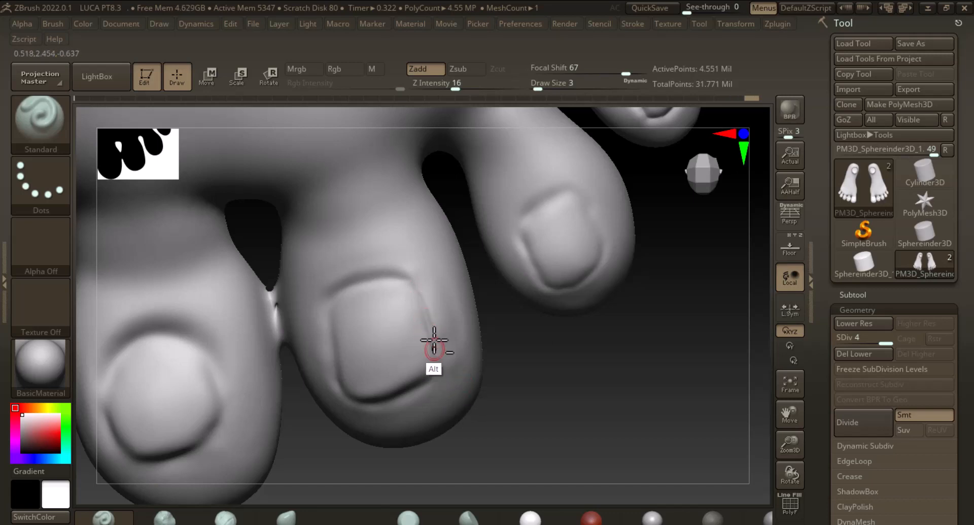
mouse_move(412, 276)
left_mouse_down("shift")
mouse_move(441, 352)
mouse_move(425, 330)
mouse_move(427, 358)
left_mouse_up("shift")
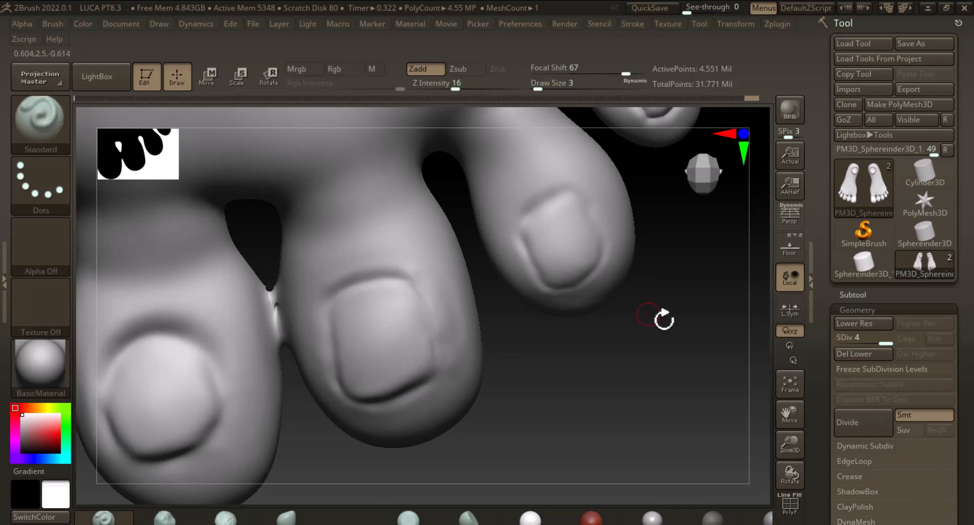
Carve the upper edge and base corners of the fourth toe's nail with the Standard brush at Draw Size 3, then smooth the groove
left_click_drag(664, 320, 616, 330)
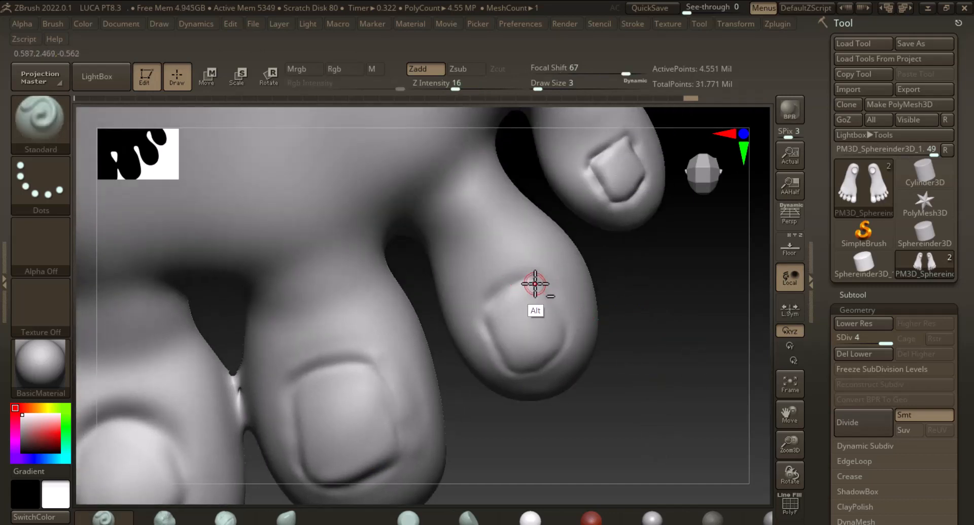
left_click_drag(535, 284, 555, 305, "alt")
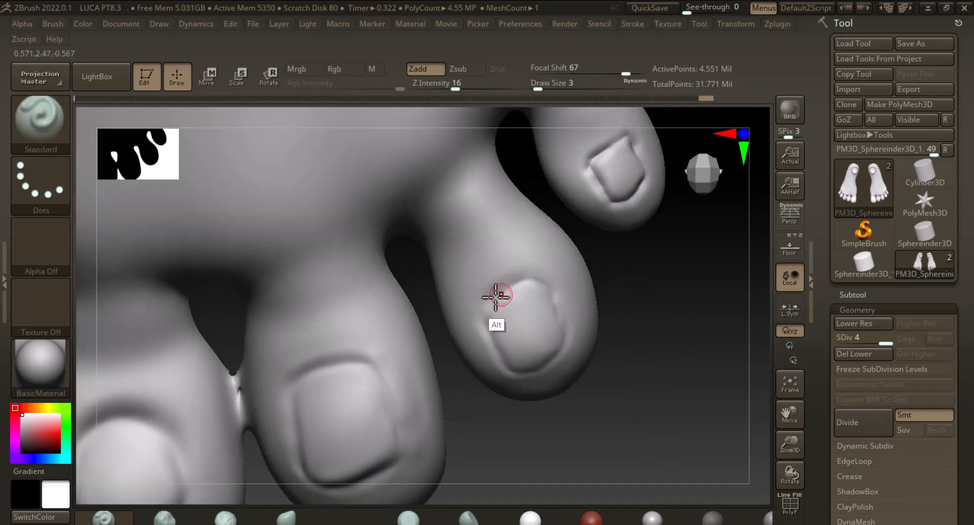
key("shift")
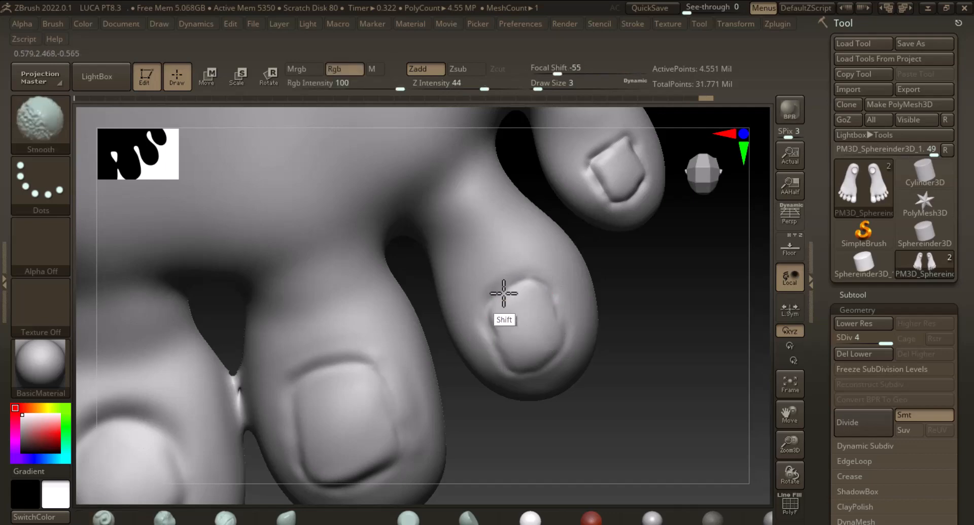
Define the base and side edges of the little toe's nail with the Standard brush, then smooth the grooves at Draw Size 5
left_click_drag(691, 274, 660, 389, "alt")
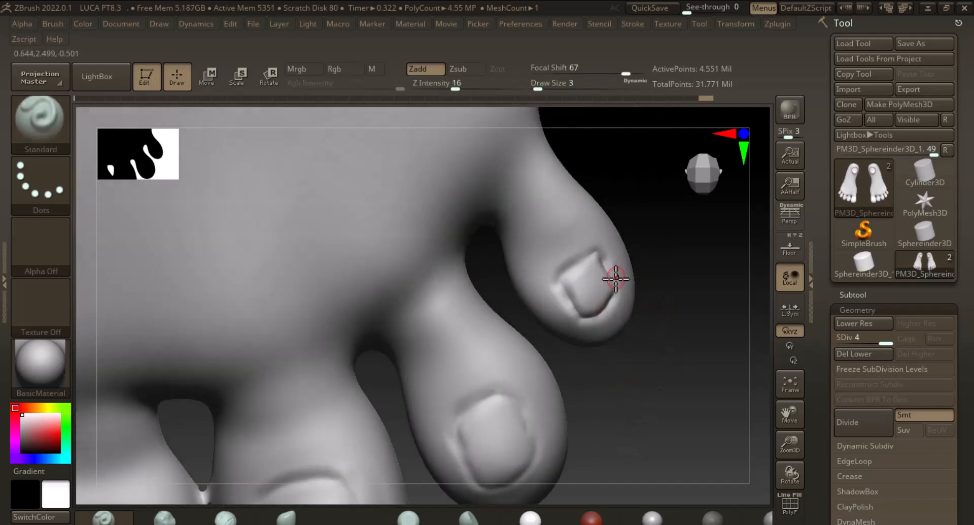
mouse_move(620, 270)
left_mouse_down()
mouse_move(585, 254)
mouse_move(557, 272)
mouse_move(573, 256)
left_mouse_up()
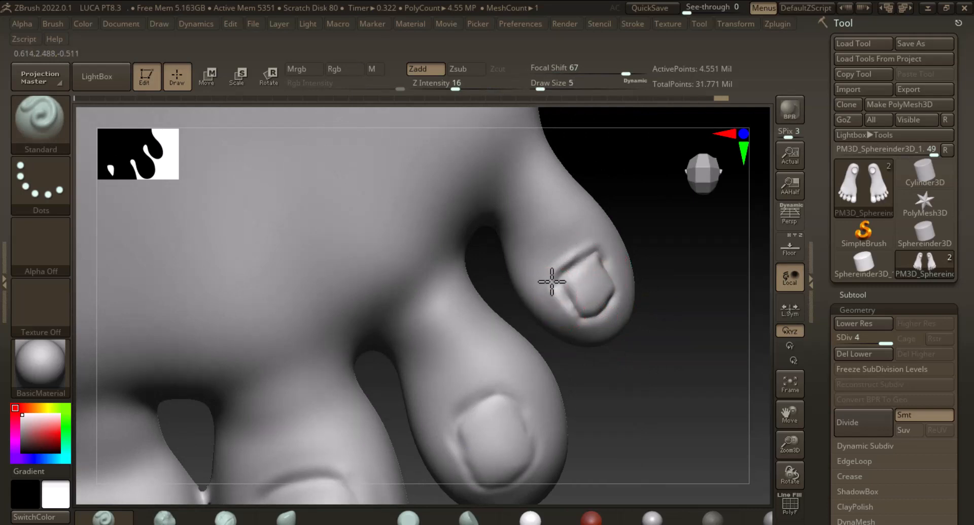
right_click_drag(604, 244, 625, 263)
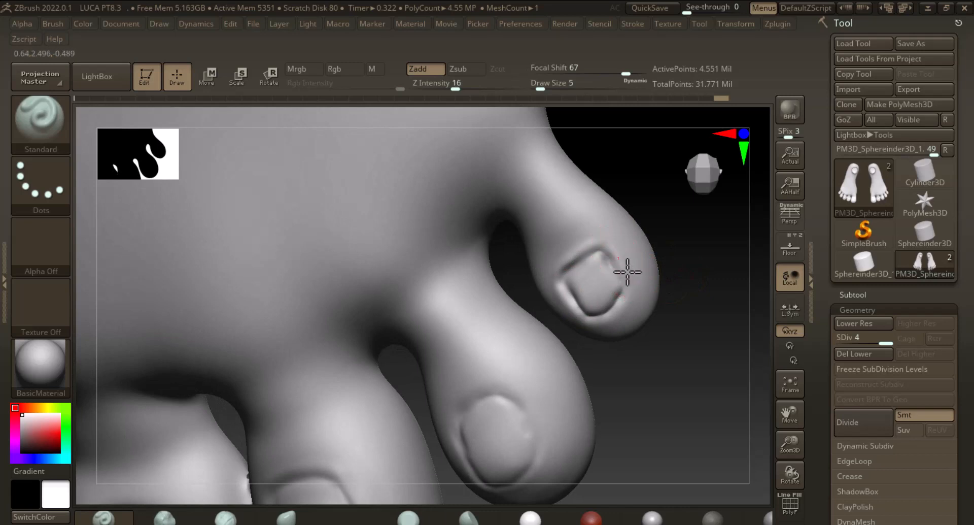
mouse_move(574, 254)
left_mouse_down("shift")
mouse_move(622, 259)
mouse_move(547, 283)
mouse_move(608, 309)
mouse_move(627, 290)
mouse_move(624, 266)
mouse_move(556, 268)
mouse_move(618, 264)
left_mouse_up("shift")
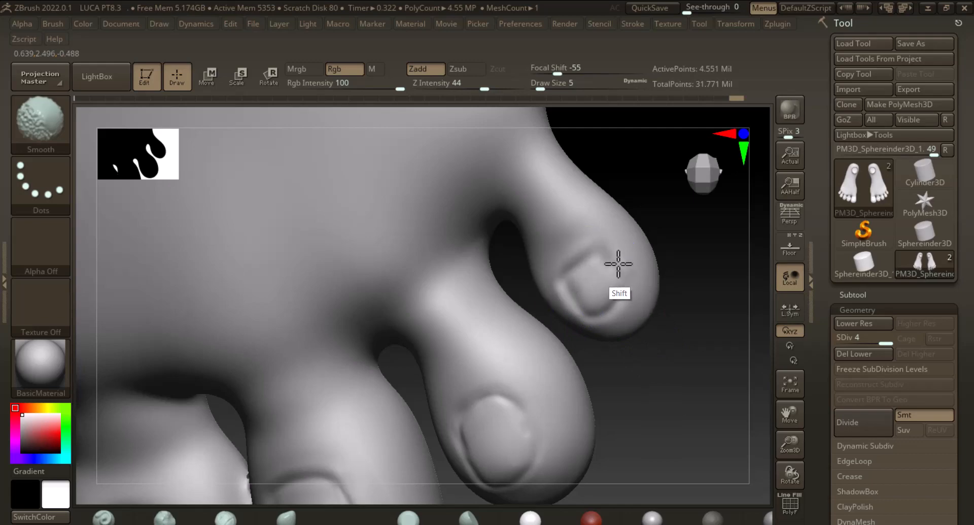
Build up the little toe's nail surface with the Clay brush at Draw Size 5 and Z Intensity 7, then smooth it
left_click_drag(659, 293, 609, 428)
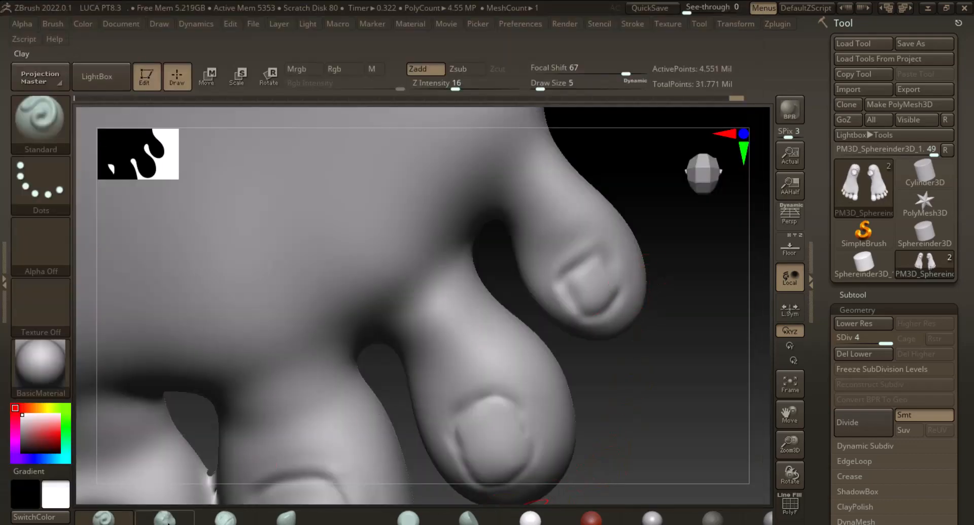
key("b")
key("c")
key("l")
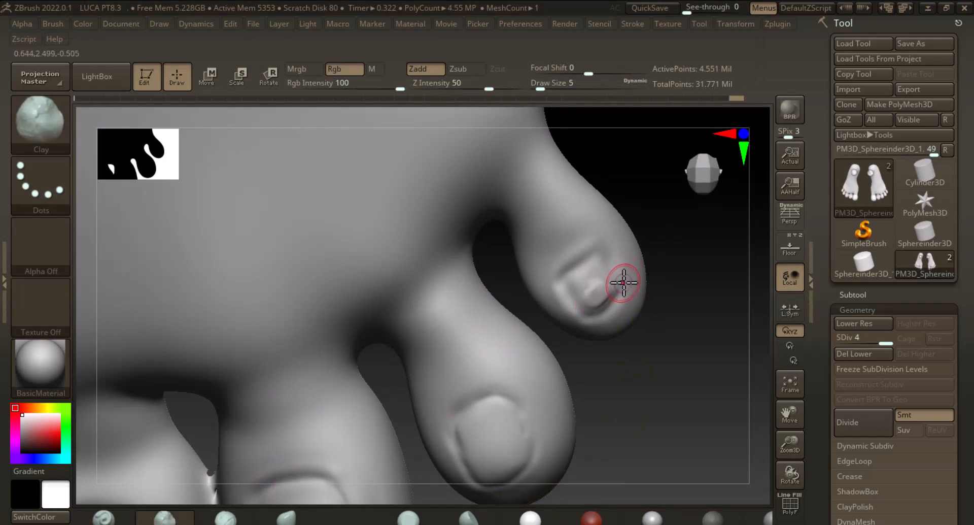
type("u7")
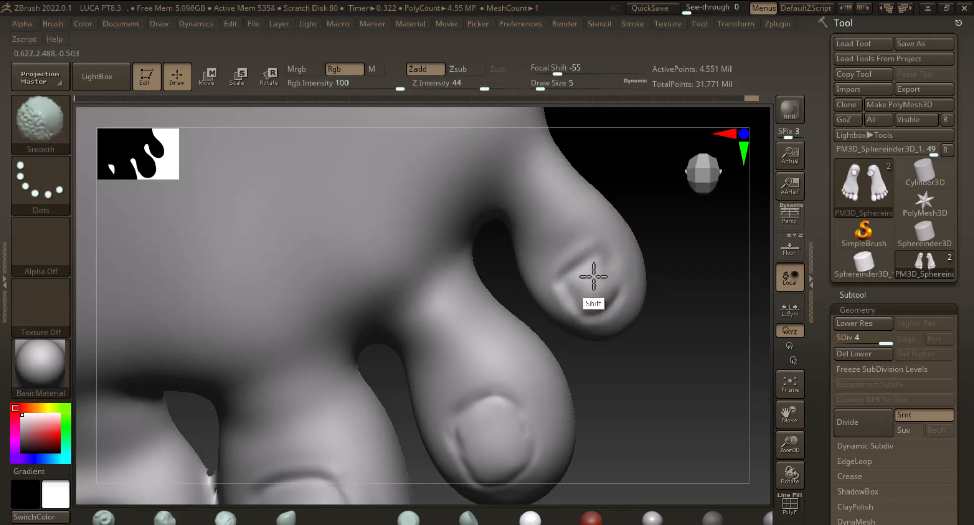
Fill out the fourth toe's nail plate with the Clay brush at Z Intensity 7 and smooth its surface
left_click_drag(604, 341, 635, 269, "alt")
mouse_move(523, 342)
left_mouse_down("alt")
mouse_move(539, 311)
mouse_move(588, 335)
left_mouse_up("alt")
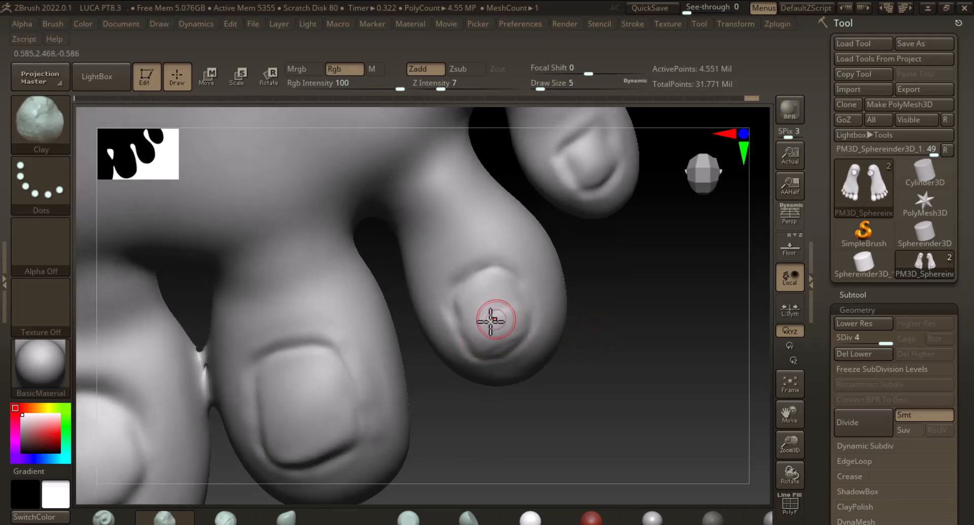
key("shift")
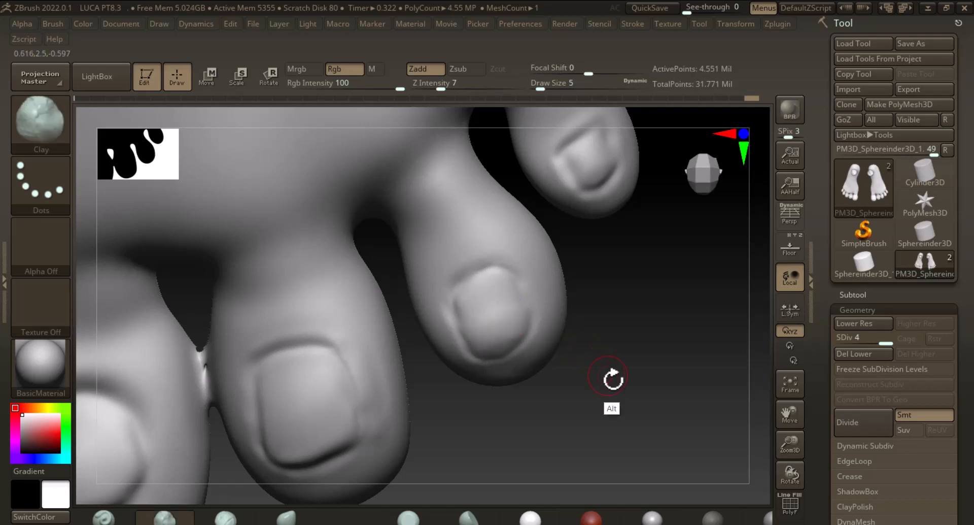
Even out the third toe's nail surface with the Clay brush, then smooth the nail and the skin beside it
left_click_drag(613, 380, 405, 344)
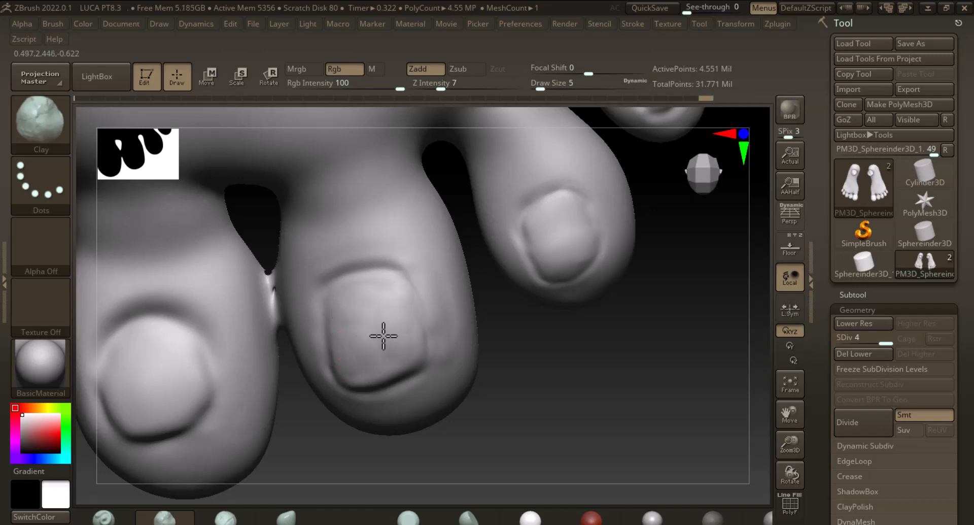
key("shift")
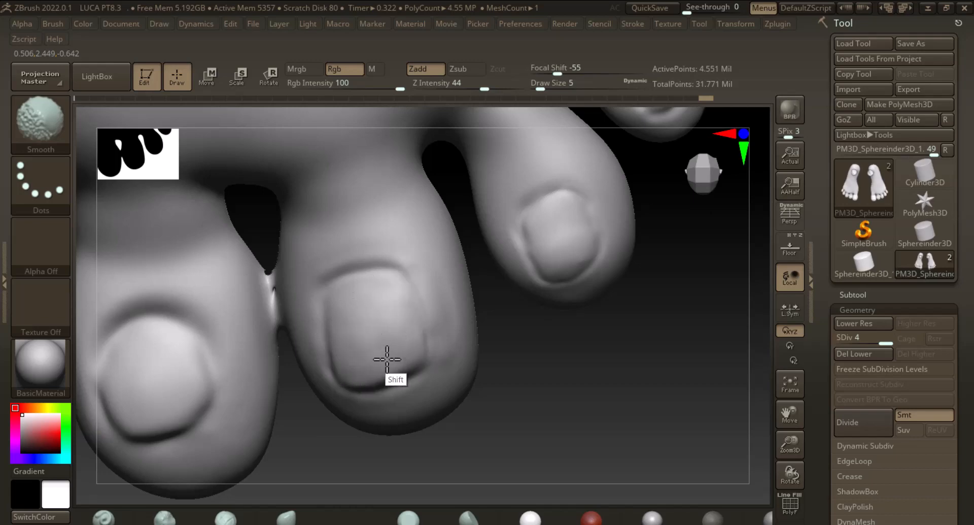
mouse_move(398, 303)
left_mouse_down("shift")
mouse_move(358, 296)
mouse_move(392, 315)
left_mouse_up("shift")
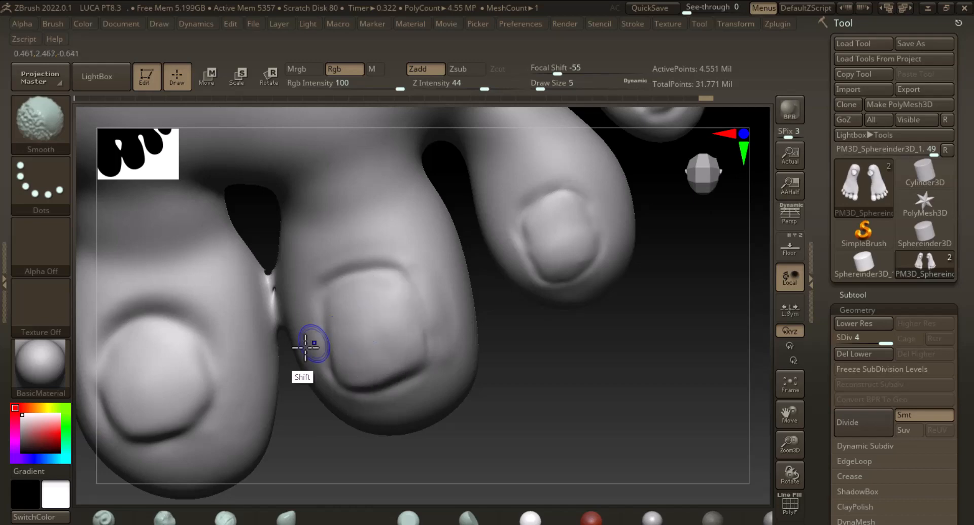
Build up the second toe's nail plate with the Clay brush at Z Intensity 7 and smooth its surface
mouse_move(510, 388)
left_mouse_down("alt")
mouse_move(664, 338)
mouse_move(650, 343)
left_mouse_up("alt")
left_click_drag(581, 398, 548, 390)
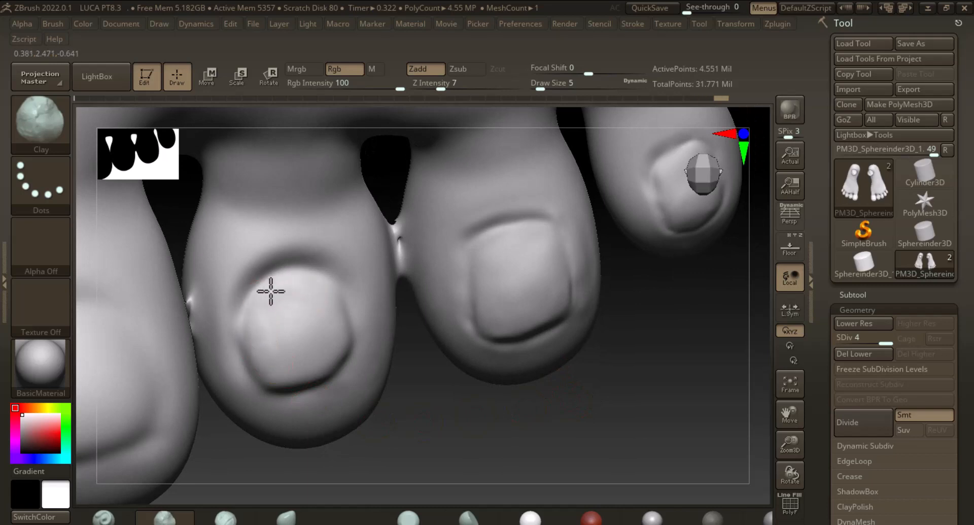
key("shift")
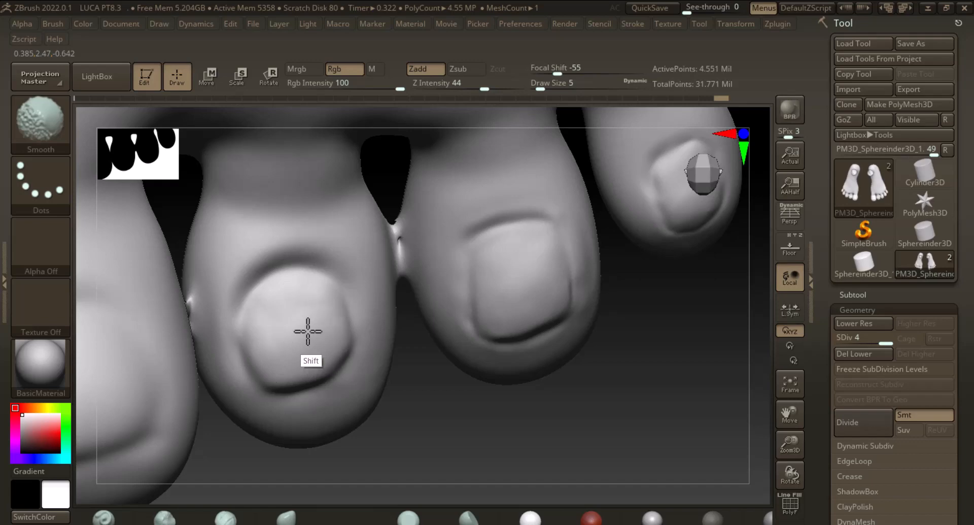
mouse_move(664, 420)
left_mouse_down()
mouse_move(744, 370)
mouse_move(731, 369)
left_mouse_up()
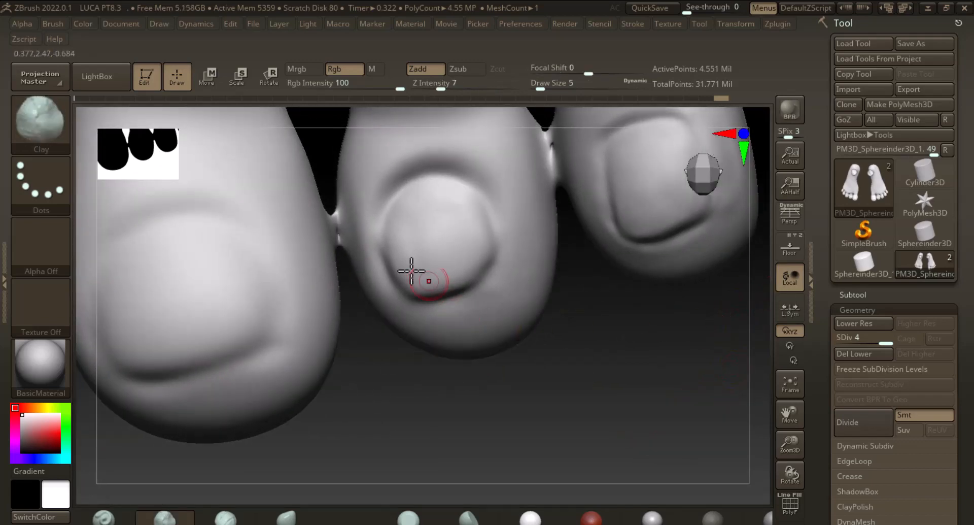
mouse_move(411, 271)
left_mouse_down("shift")
mouse_move(415, 218)
mouse_move(427, 205)
left_mouse_up("shift")
Activate X symmetry for the feet and bring the whole row of toes into view
key("x")
mouse_move(690, 437)
left_mouse_down()
mouse_move(622, 342)
mouse_move(653, 414)
left_mouse_up()
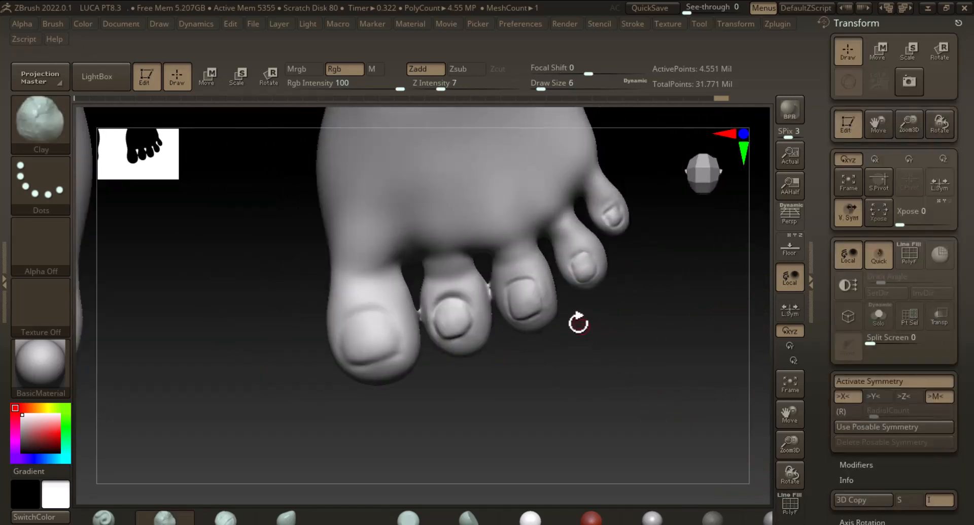
left_click_drag(650, 373, 614, 460, "alt")
key("alt+Tab")
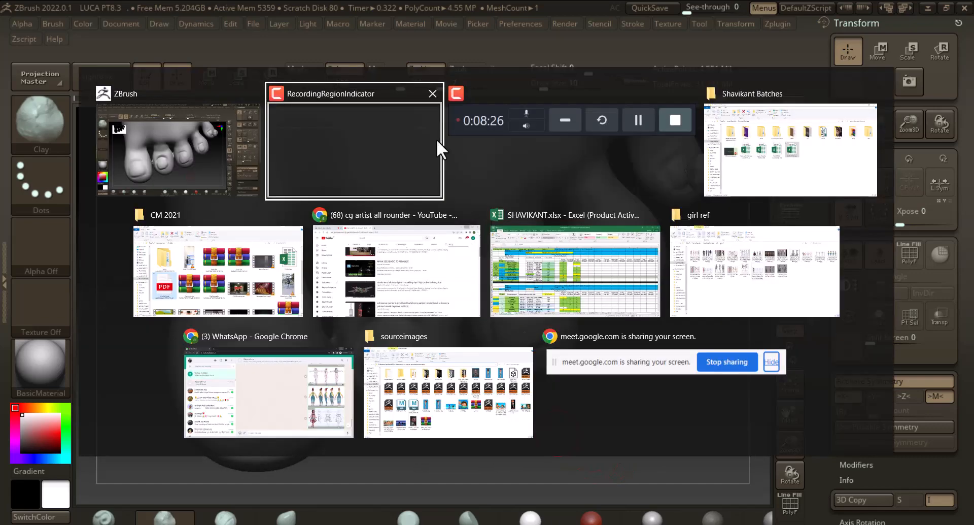
left_click(485, 114)
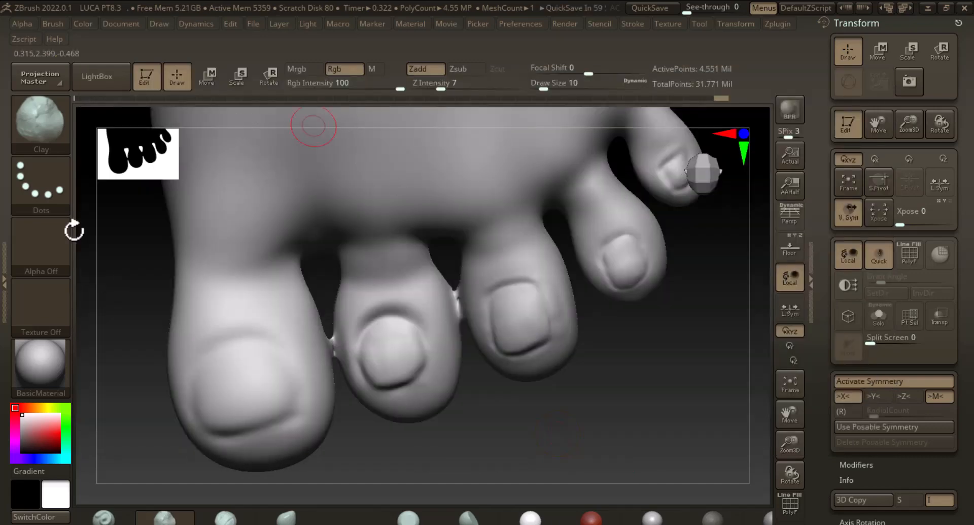
Sharpen the base and side creases of the third toe's nail with the Pinch brush at Draw Size 10 and Z Intensity 20
left_click(44, 147)
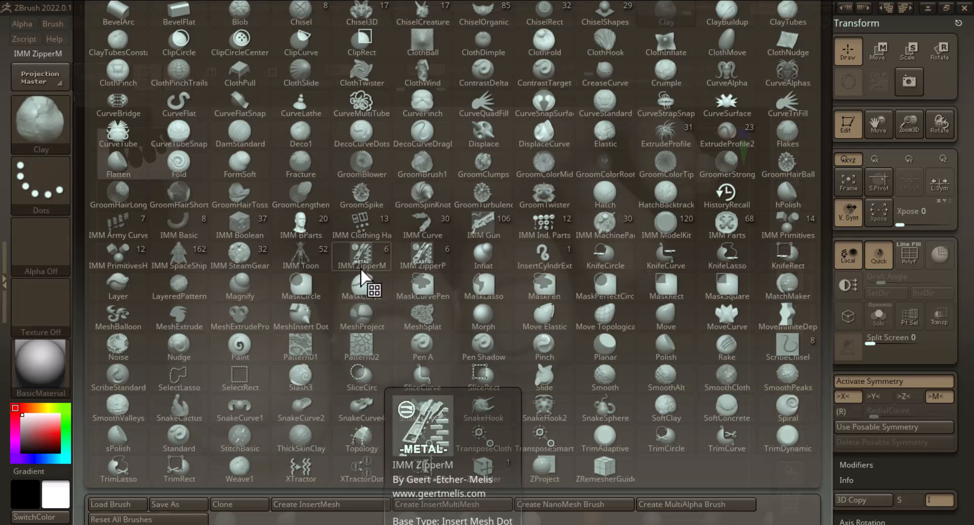
key("p")
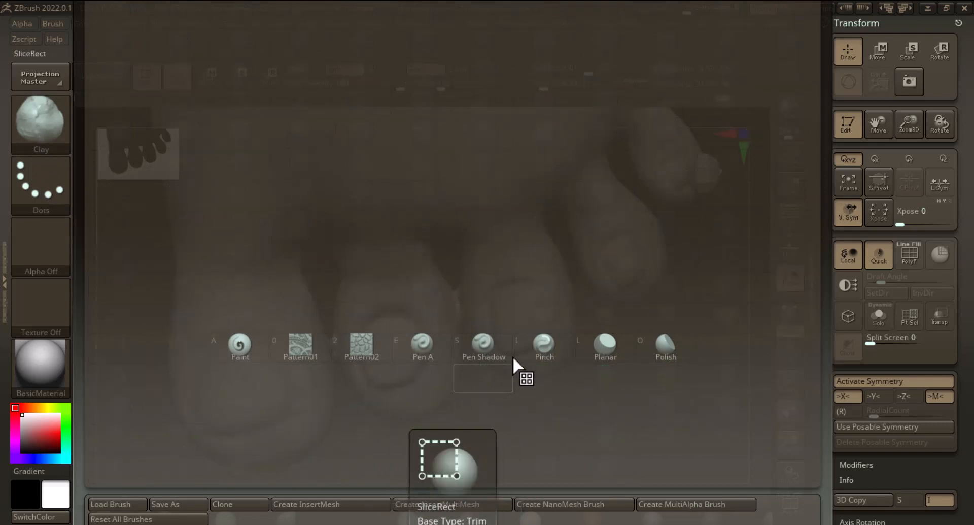
key("i")
right_click_drag(675, 368, 682, 374, "ctrl")
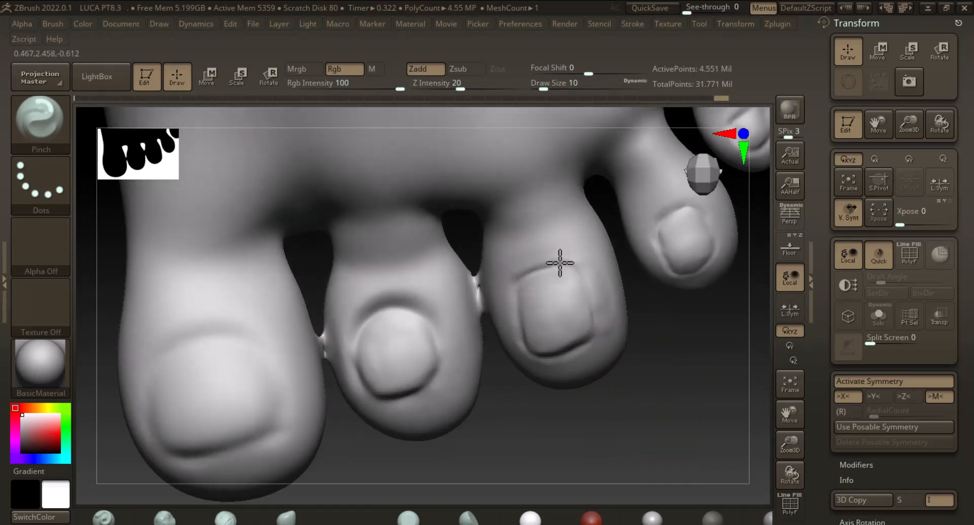
mouse_move(561, 263)
left_mouse_down()
mouse_move(581, 266)
mouse_move(514, 300)
mouse_move(572, 277)
mouse_move(592, 305)
left_mouse_up()
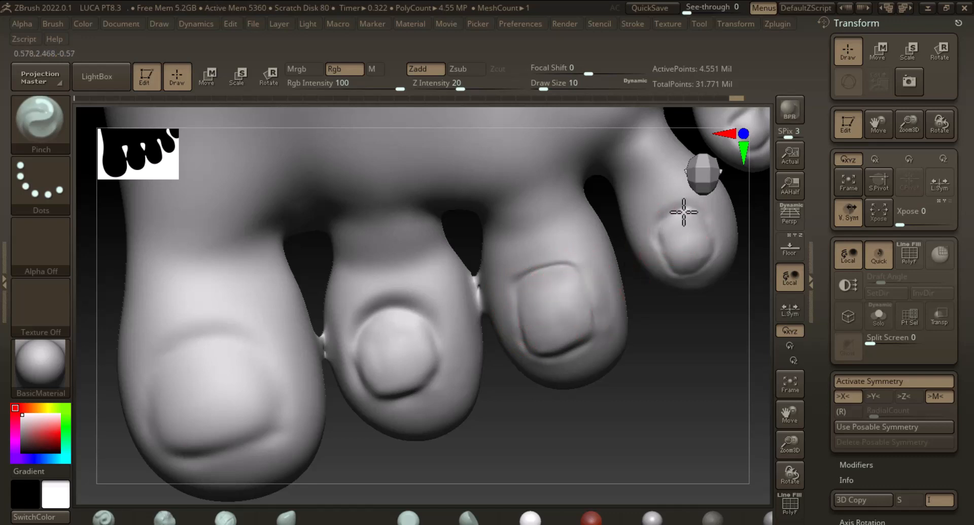
Tighten the creases around the nails of the fourth, little and second toes with the Pinch brush
mouse_move(721, 339)
left_mouse_down()
mouse_move(664, 385)
mouse_move(647, 309)
mouse_move(653, 277)
left_mouse_up()
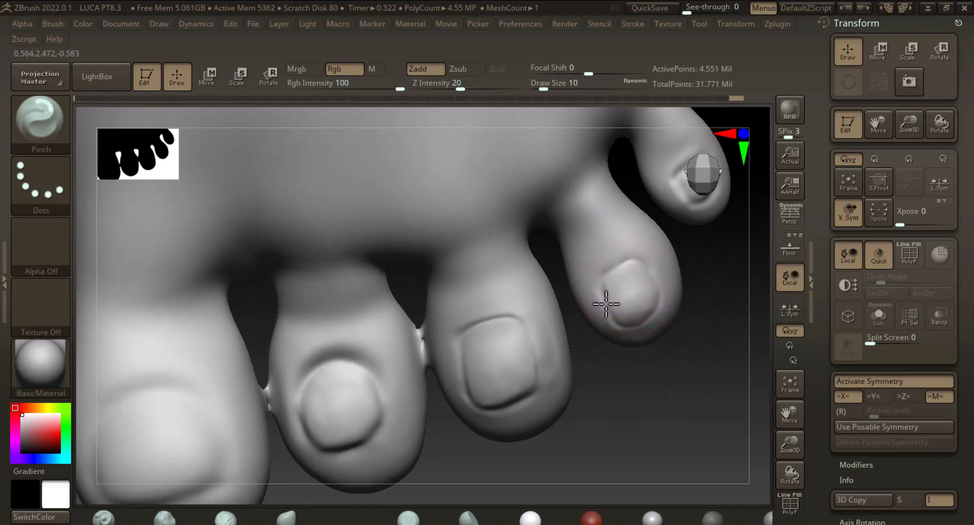
left_click_drag(678, 325, 611, 404, "alt")
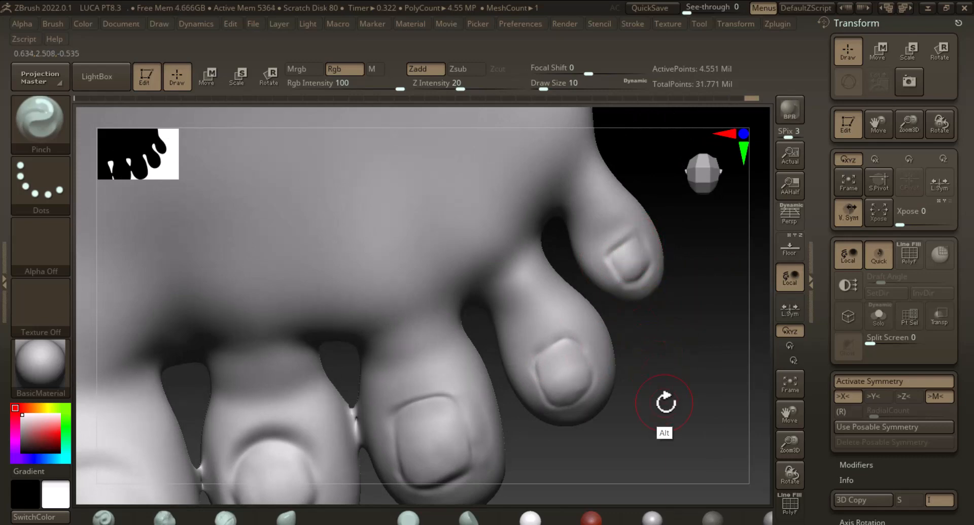
left_click_drag(666, 402, 413, 337, "alt")
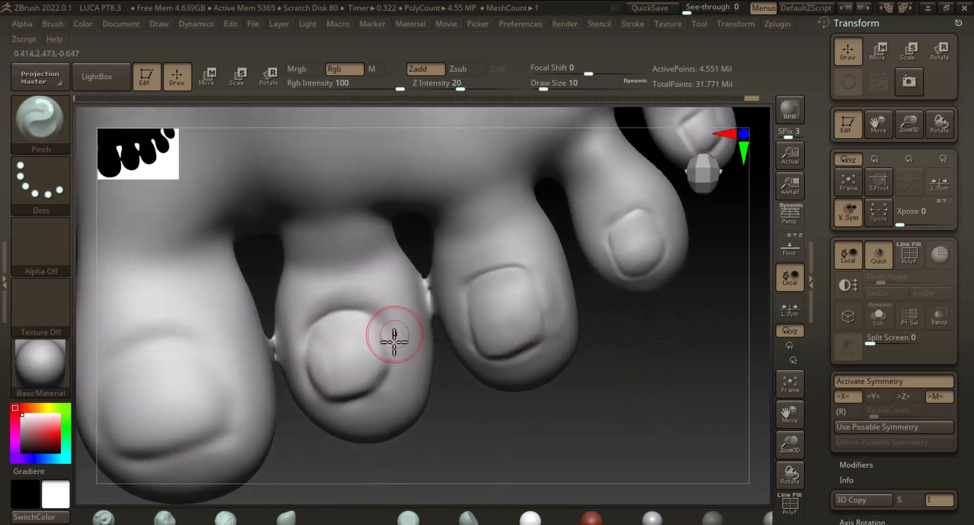
Pinch the base and both side creases of the big toe's nail at Draw Size 10
left_click_drag(522, 419, 337, 353)
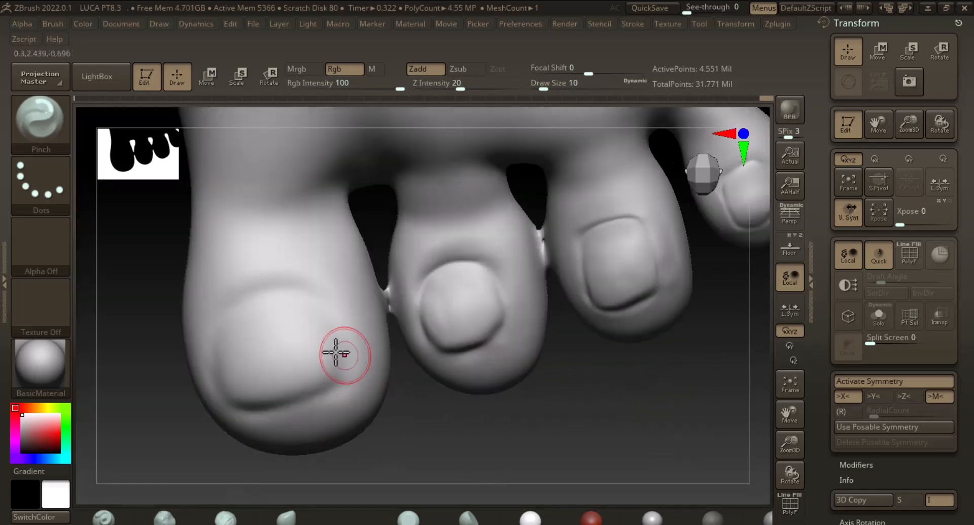
left_click_drag(556, 446, 348, 337)
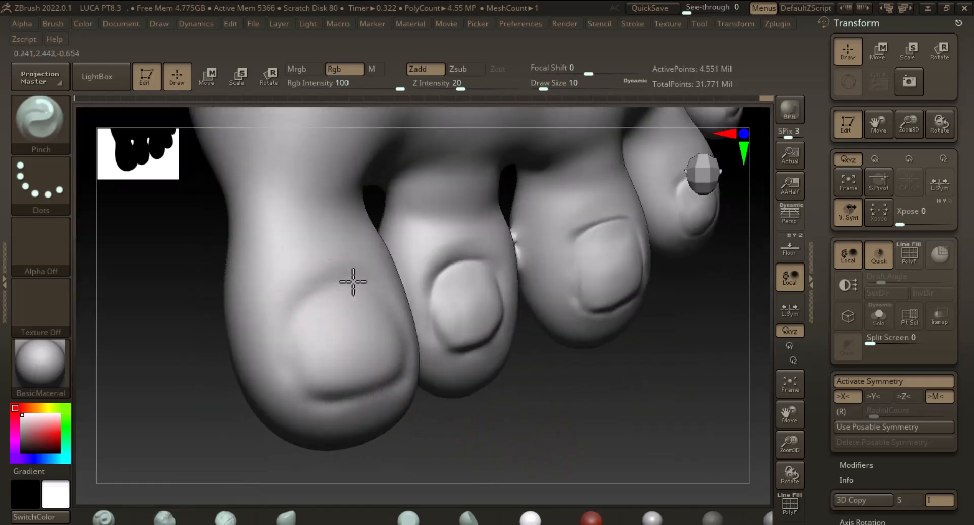
left_click_drag(355, 460, 470, 372)
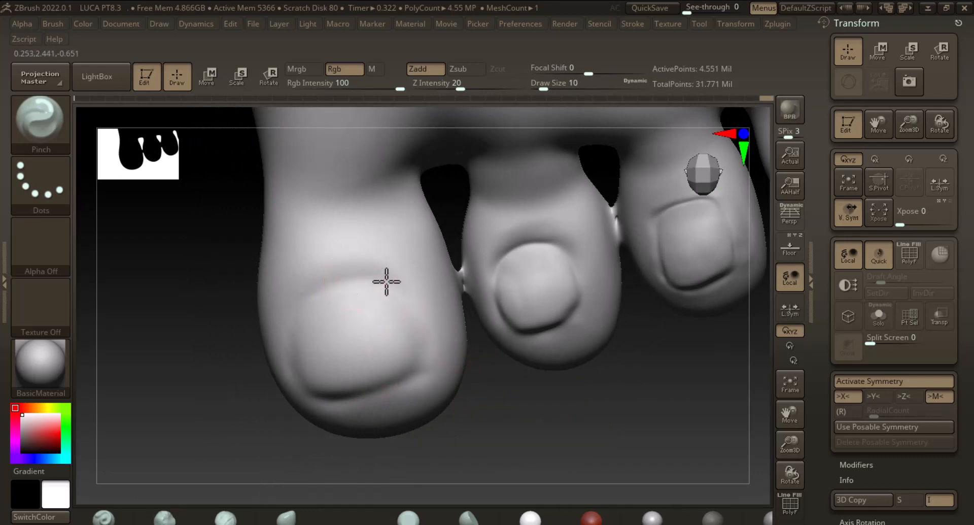
left_click_drag(411, 300, 424, 354)
left_click_drag(334, 287, 291, 345)
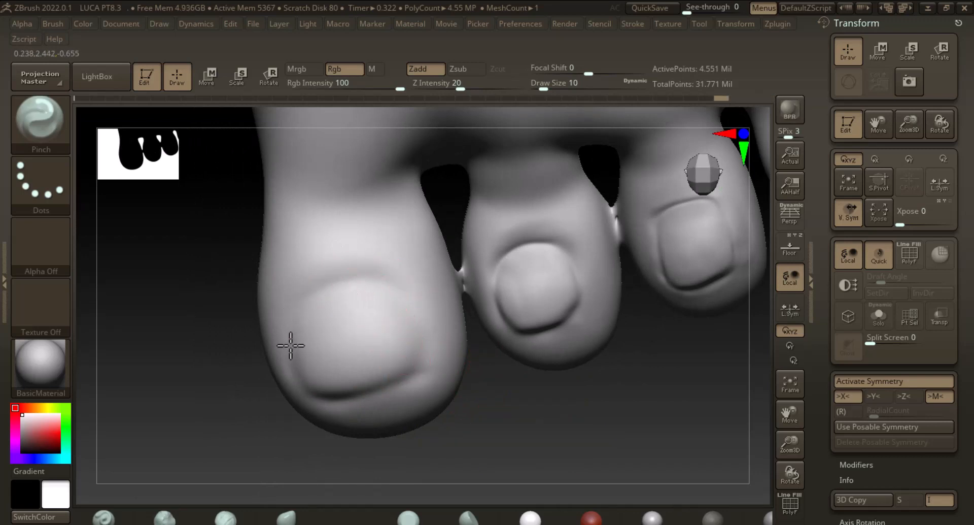
Carve the base and outer-side creases of the big toe's nail with the Standard brush at Focal Shift 70 and Draw Size 5
left_click(104, 519)
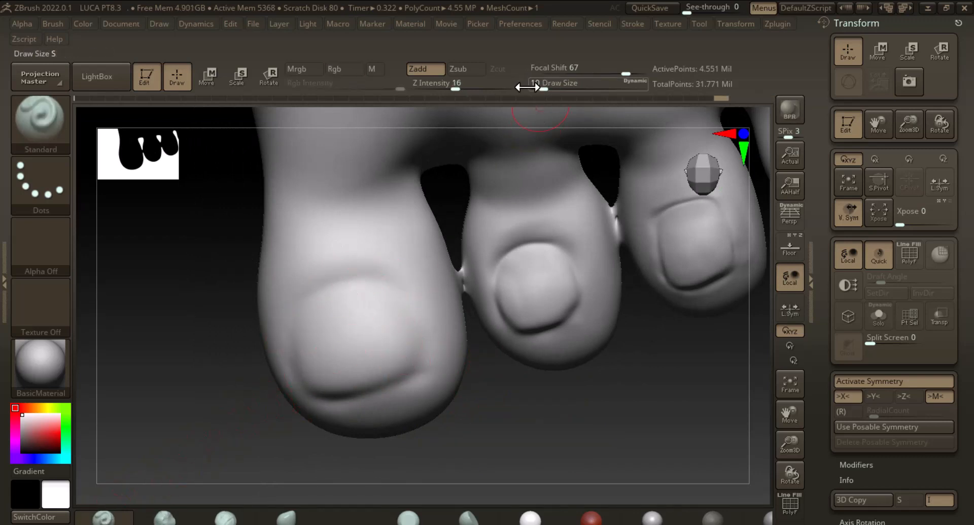
left_click(588, 74)
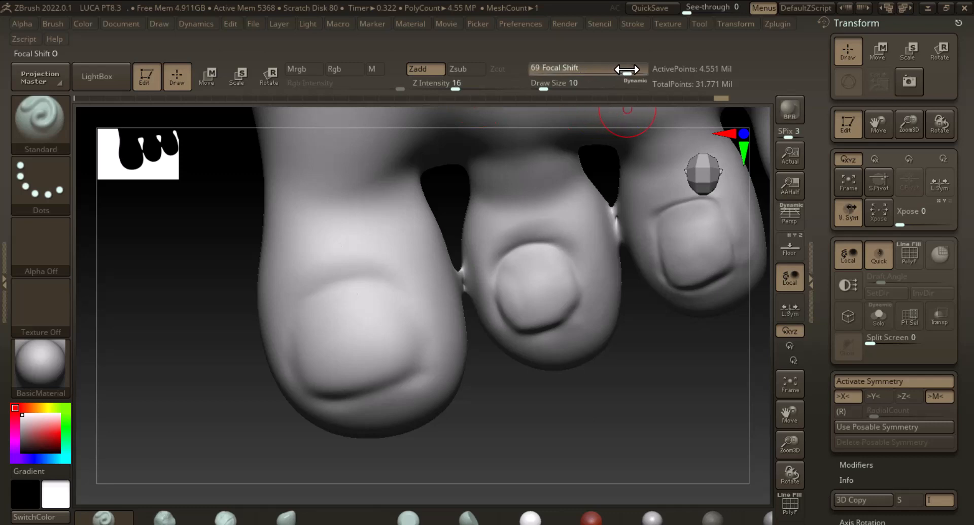
left_click_drag(627, 70, 628, 70)
key("bracketleft")
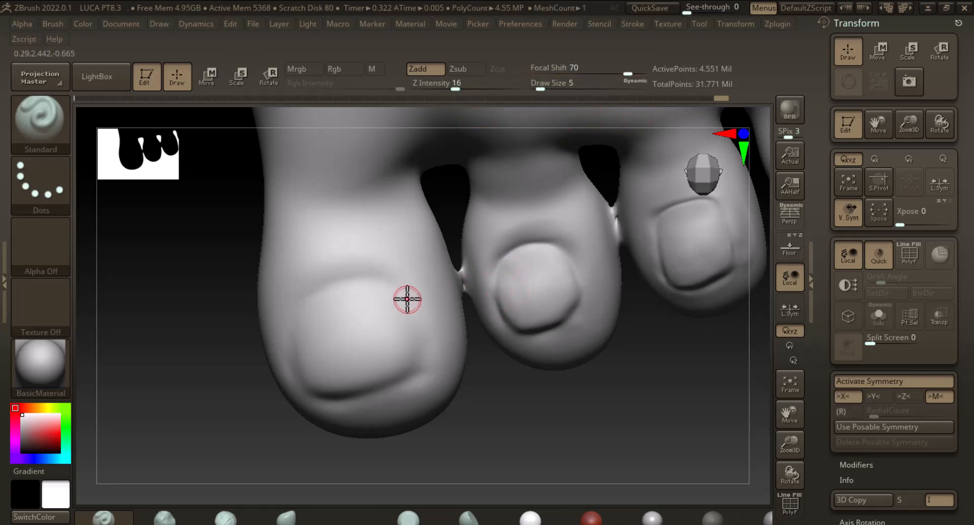
left_click_drag(569, 416, 513, 404)
mouse_move(389, 285)
left_mouse_down("alt")
mouse_move(311, 292)
mouse_move(296, 307)
mouse_move(374, 283)
mouse_move(299, 323)
mouse_move(298, 359)
left_mouse_up("alt")
left_click_drag(293, 325, 297, 364, "alt")
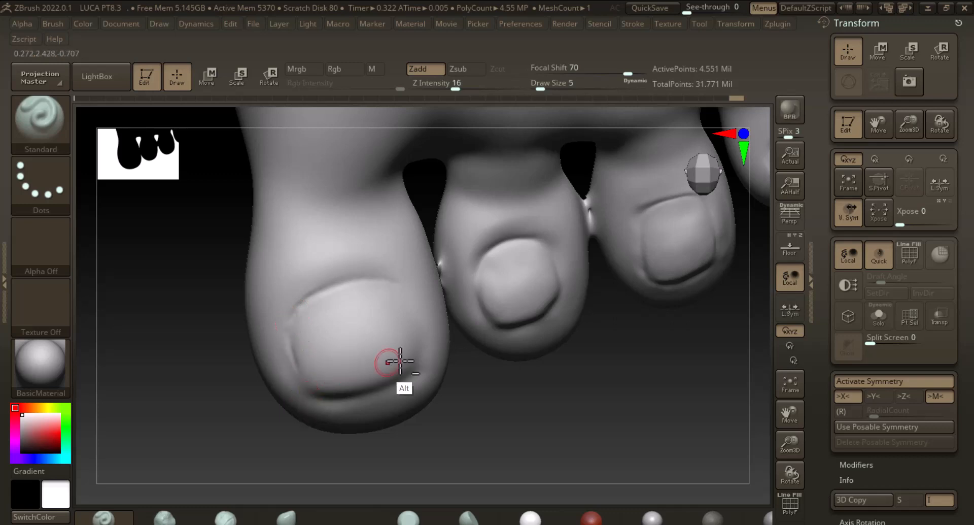
Carve the big toe nail's inner-side crease facing the second toe and smooth the opposite side of the nail border
left_click_drag(488, 406, 452, 346)
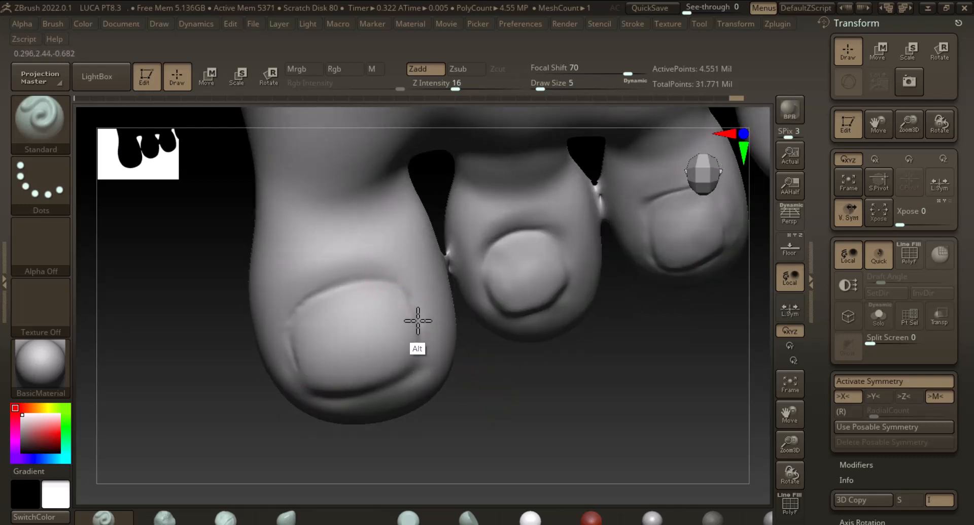
left_click_drag(418, 321, 400, 288, "alt")
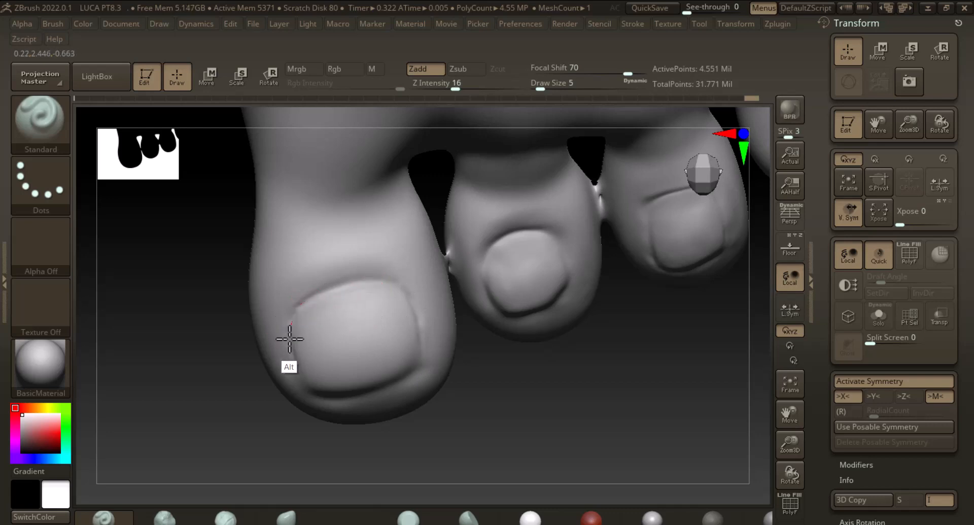
key("shift")
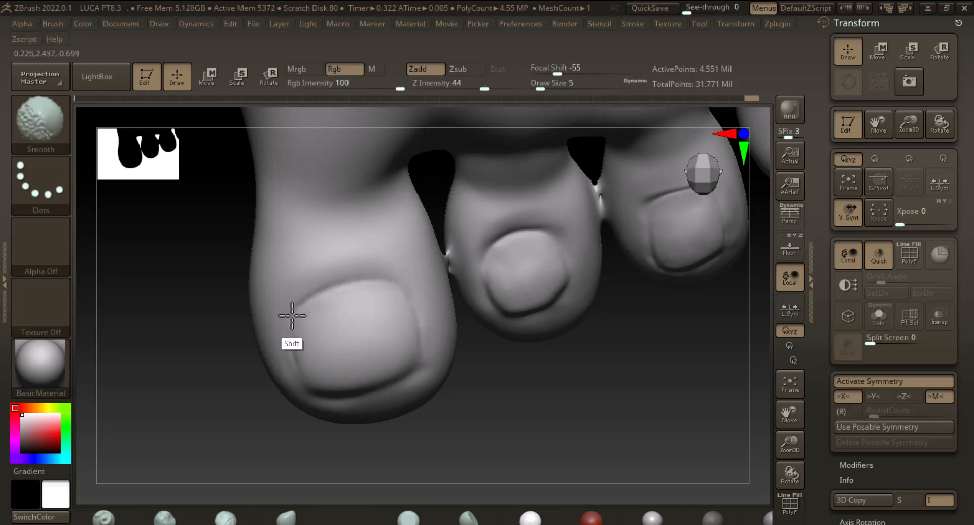
Define both front corners of the big toe's nail with the Standard brush at Draw Size 5, smoothing uneven spots
mouse_move(607, 381)
left_mouse_down("alt")
mouse_move(568, 293)
mouse_move(613, 404)
mouse_move(600, 406)
mouse_move(635, 400)
mouse_move(650, 412)
mouse_move(651, 327)
mouse_move(648, 389)
mouse_move(508, 369)
mouse_move(581, 400)
mouse_move(592, 451)
left_mouse_up("alt")
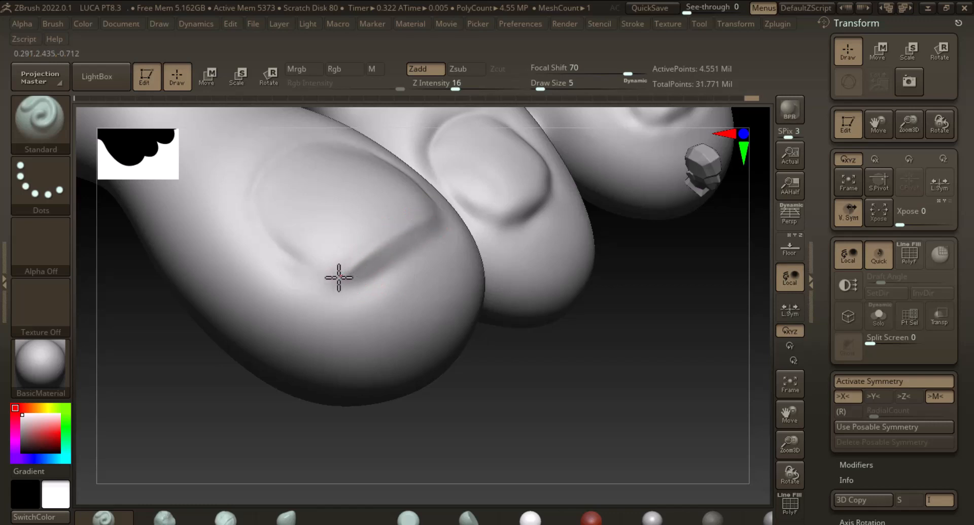
key("shift")
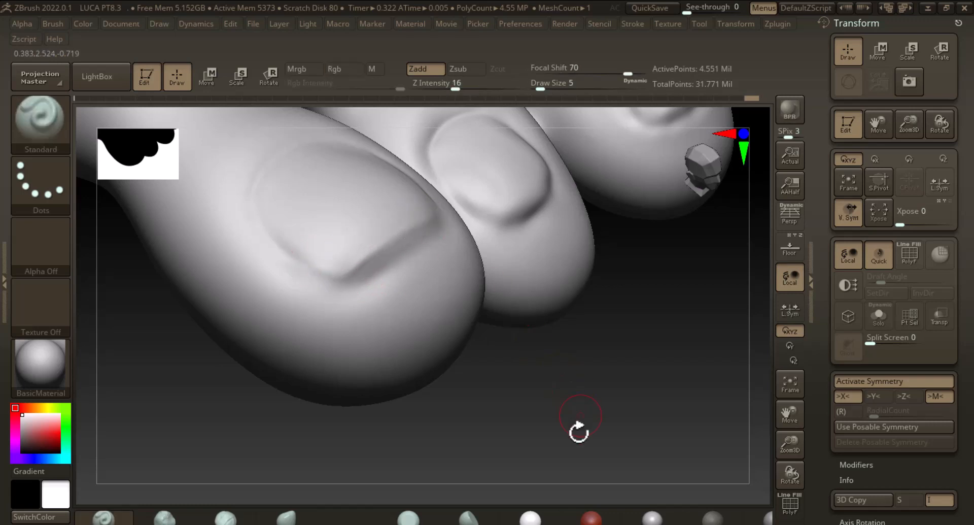
left_click_drag(579, 431, 470, 239)
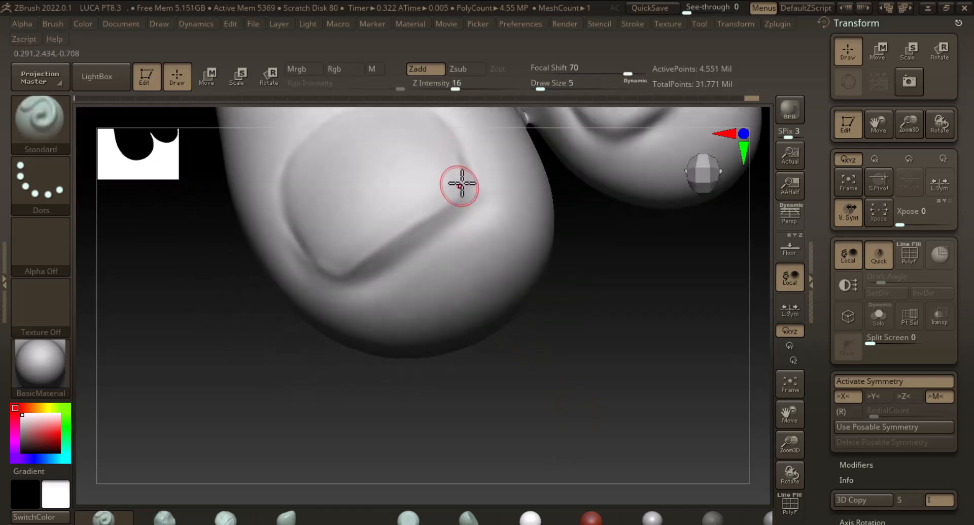
left_click_drag(460, 185, 421, 187, "shift")
mouse_move(545, 365)
left_mouse_down()
mouse_move(542, 345)
mouse_move(544, 356)
left_mouse_up()
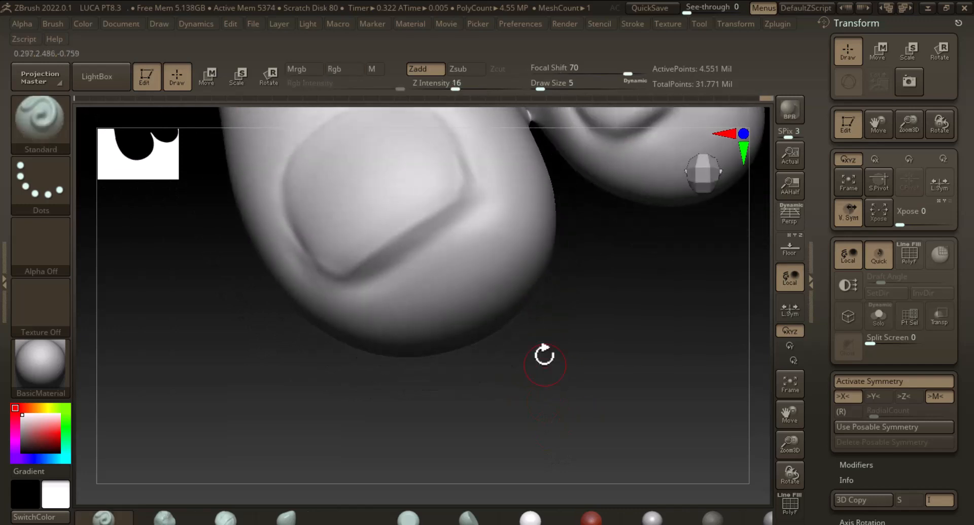
mouse_move(483, 203)
left_mouse_down("alt")
mouse_move(470, 165)
mouse_move(470, 198)
left_mouse_up("alt")
Deepen the groove under the big toe nail's front edge and smooth the skin just below it
left_click_drag(574, 327, 568, 304)
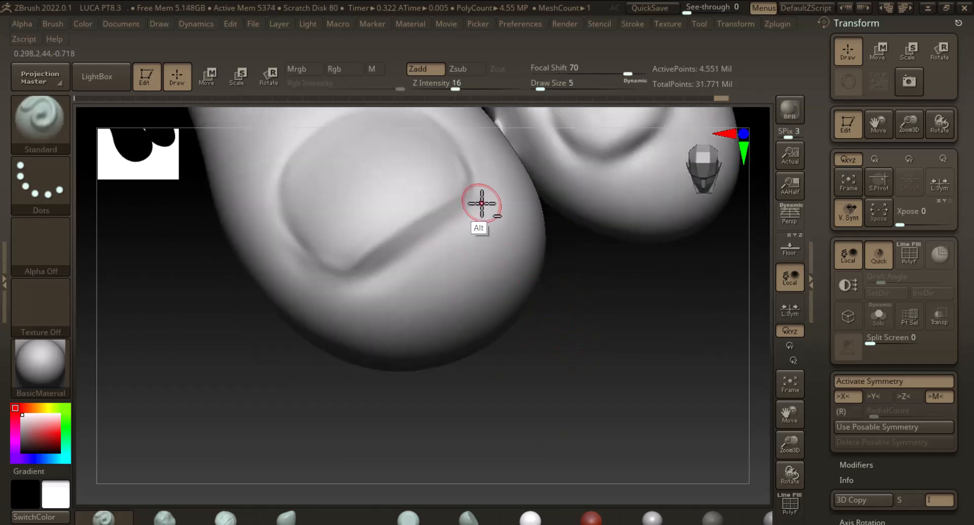
left_click_drag(472, 198, 394, 247, "alt")
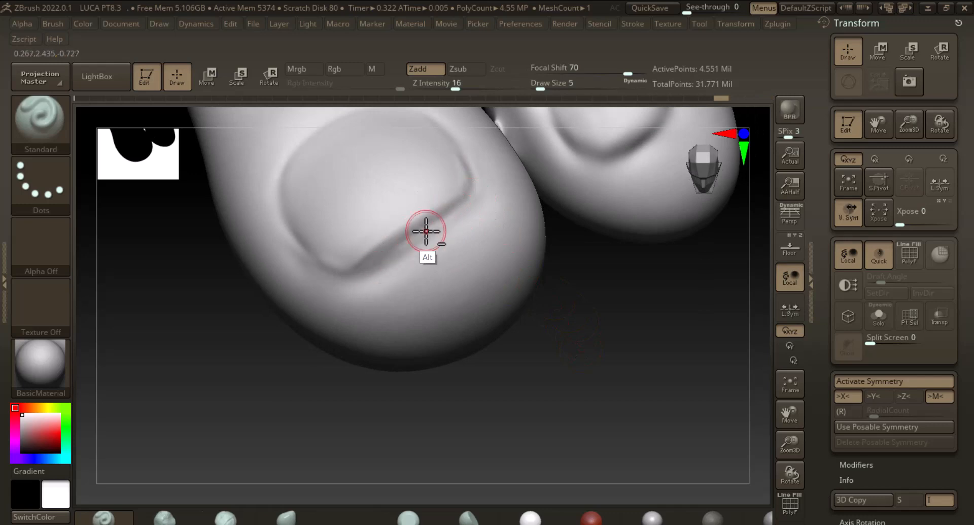
mouse_move(579, 350)
left_mouse_down()
mouse_move(576, 338)
mouse_move(535, 330)
left_mouse_up()
mouse_move(405, 247)
left_mouse_down("alt")
mouse_move(347, 277)
mouse_move(333, 273)
mouse_move(457, 209)
left_mouse_up("alt")
left_click_drag(379, 262, 365, 280, "shift")
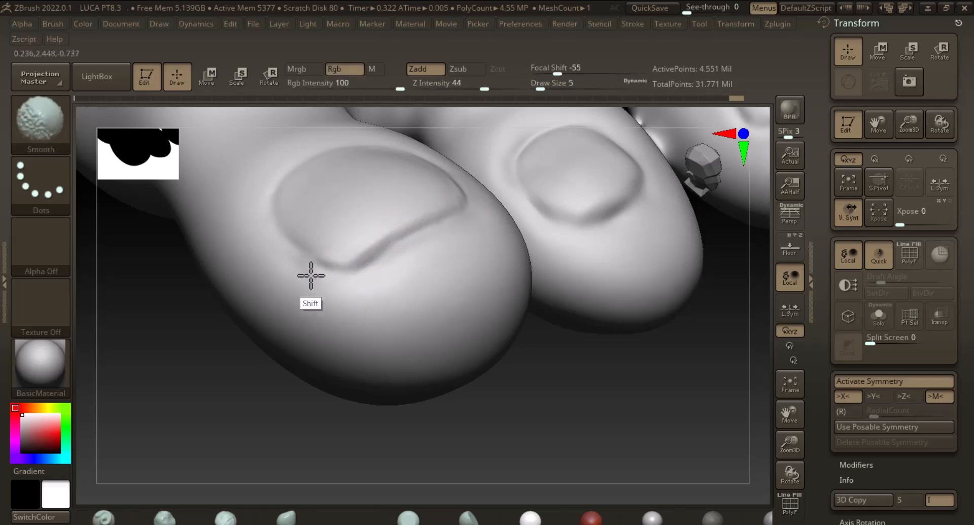
left_click_drag(588, 394, 556, 368)
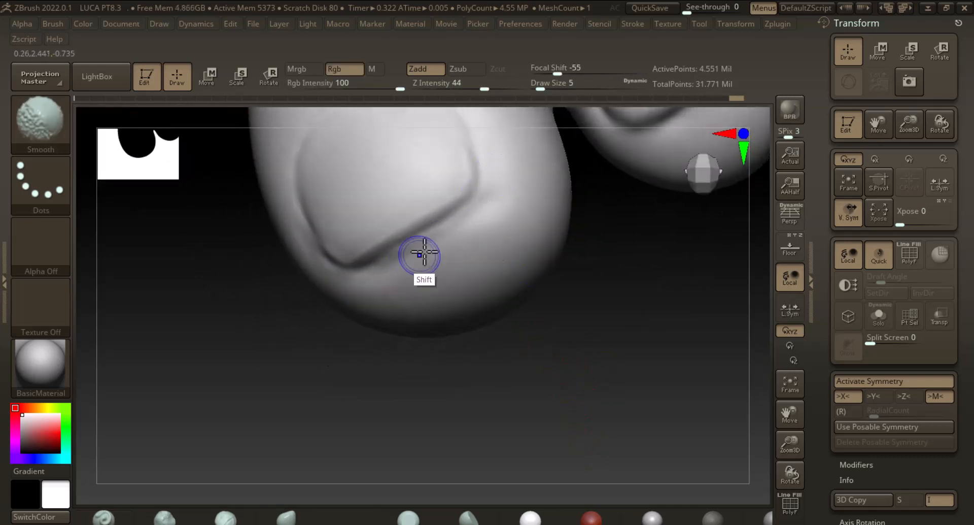
Reshape the second toe's nail with the Move brush at Draw Size 9, and smooth around the toes at Draw Size 18
mouse_move(549, 290)
left_mouse_down("alt")
mouse_move(585, 331)
mouse_move(623, 348)
mouse_move(661, 344)
mouse_move(611, 372)
mouse_move(641, 388)
left_mouse_up("alt")
left_click(300, 516)
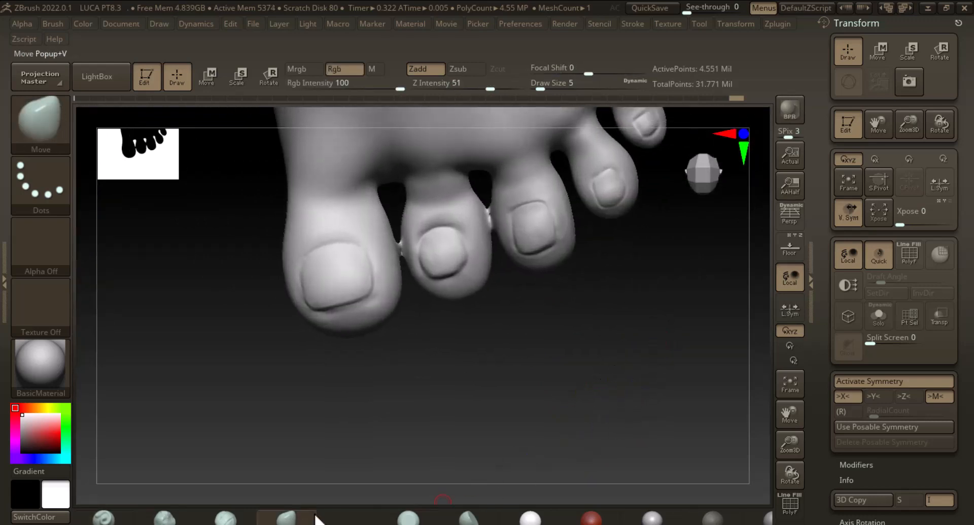
key("bracketright")
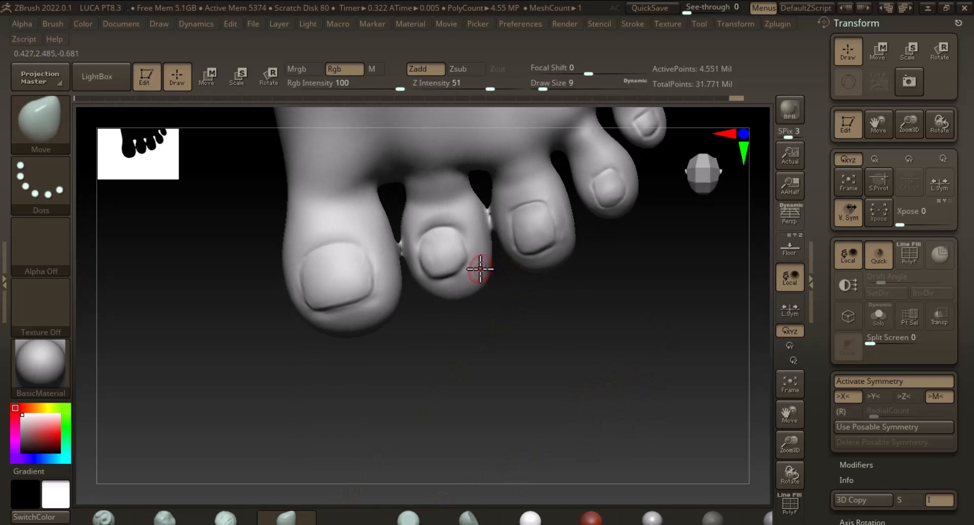
key("bracketleft")
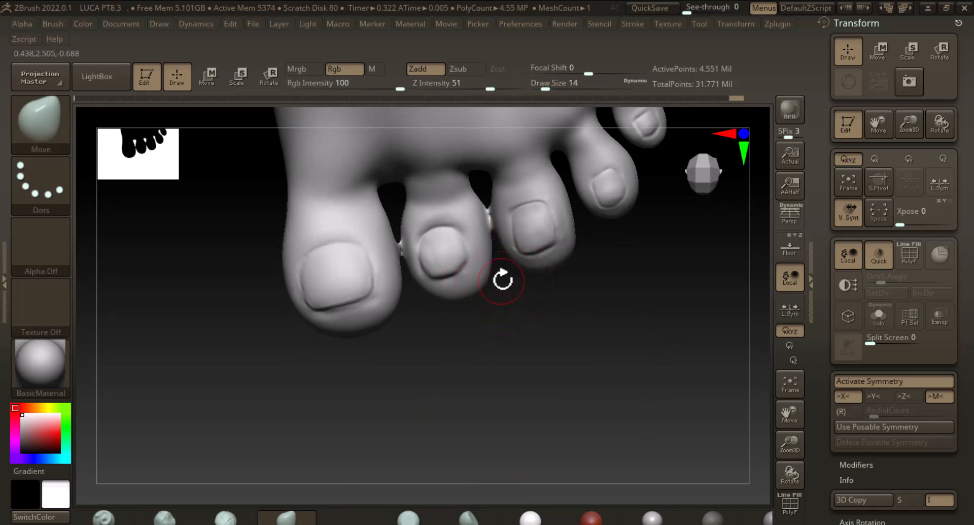
left_click_drag(570, 331, 594, 426, "alt")
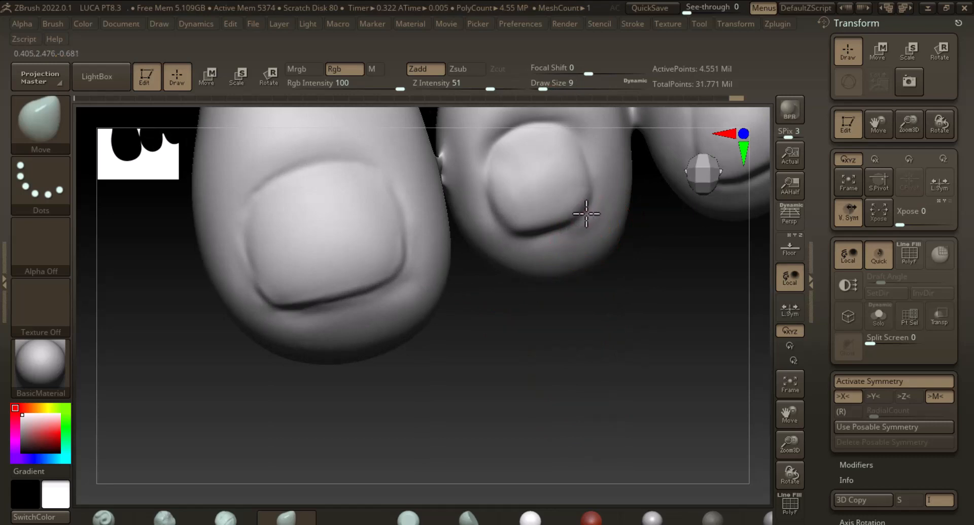
mouse_move(698, 366)
left_mouse_down("alt")
mouse_move(705, 374)
mouse_move(580, 231)
left_mouse_up("alt")
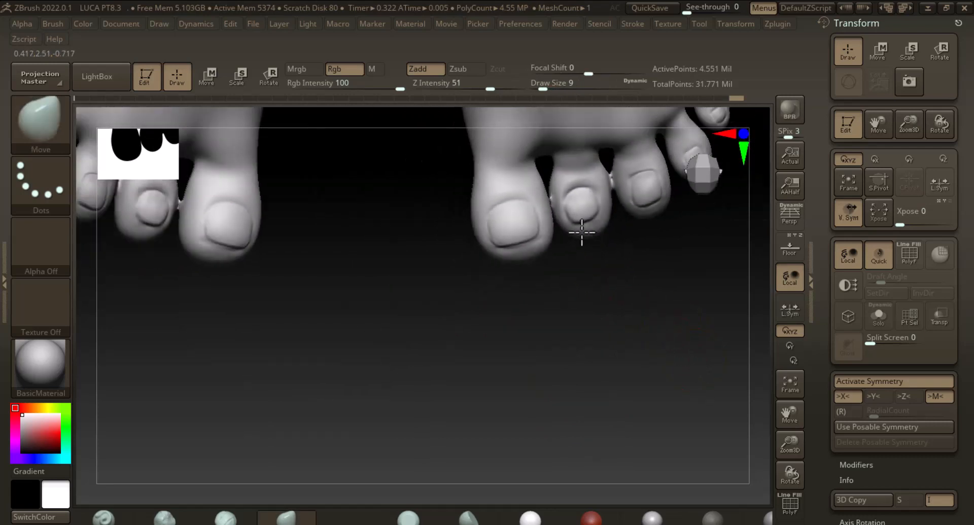
mouse_move(652, 301)
left_mouse_down("alt")
mouse_move(642, 290)
mouse_move(454, 466)
left_mouse_up("alt")
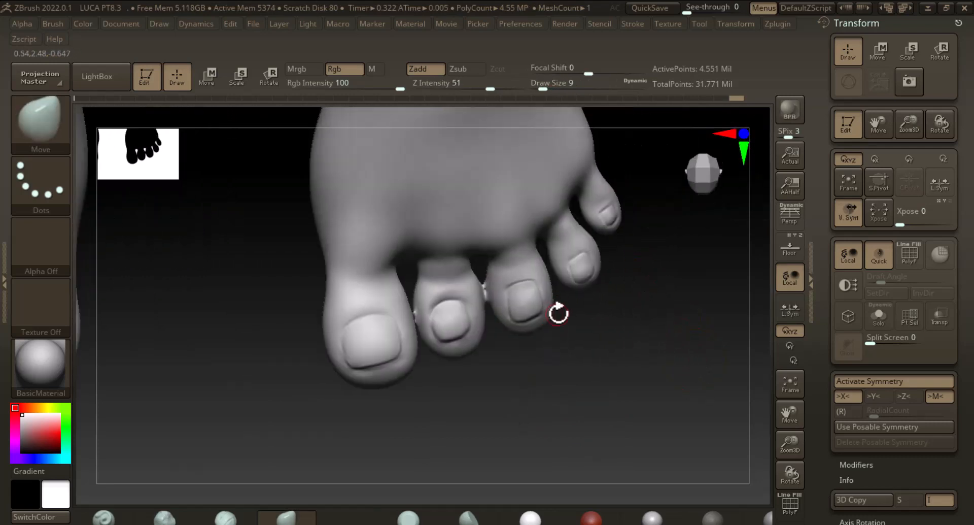
key("shift")
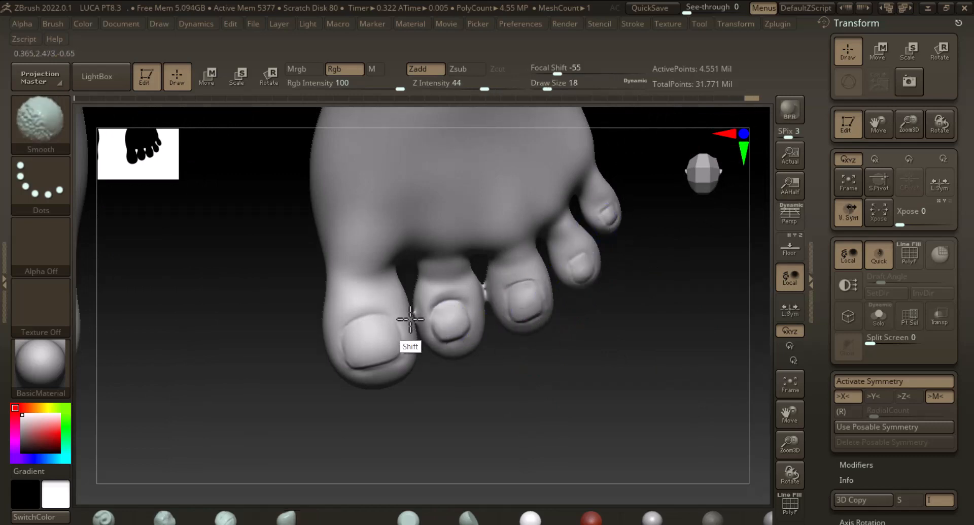
Unhide the rest of the body and bring the torso into view
mouse_move(491, 350)
left_mouse_down()
mouse_move(601, 364)
mouse_move(629, 389)
mouse_move(691, 358)
mouse_move(677, 384)
mouse_move(629, 359)
mouse_move(672, 470)
mouse_move(687, 420)
mouse_move(728, 390)
mouse_move(696, 428)
mouse_move(718, 397)
left_mouse_up()
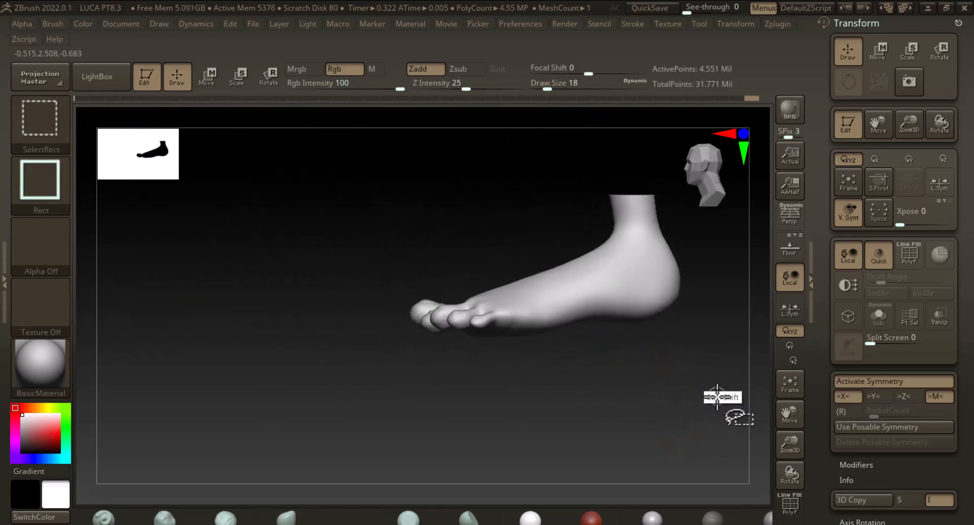
left_click(718, 397, "ctrl+shift")
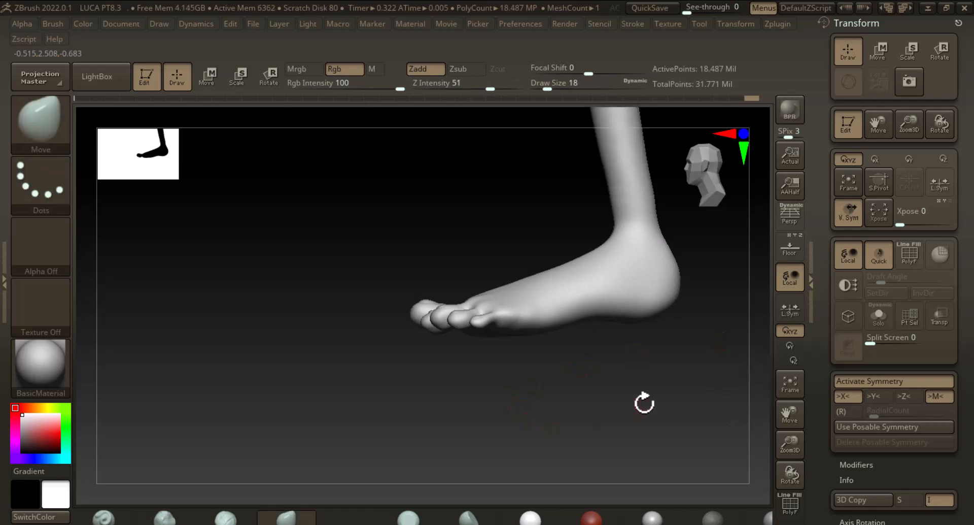
left_click_drag(645, 403, 711, 503)
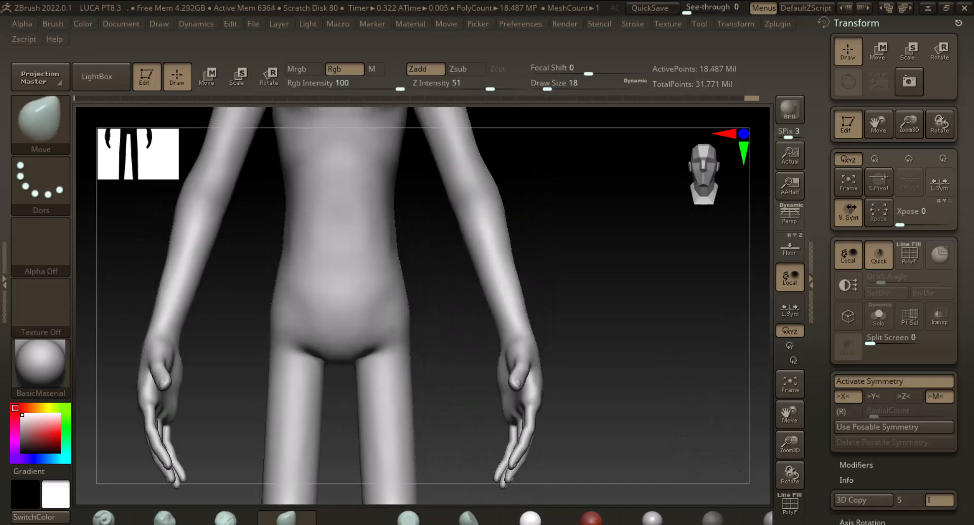
left_click_drag(729, 287, 759, 477, "alt")
left_click_drag(634, 373, 701, 366)
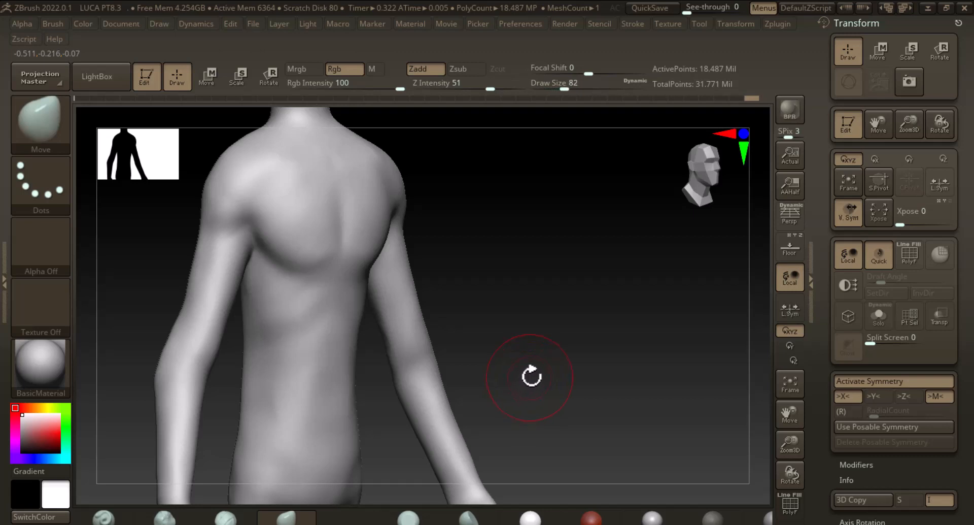
Adjust the chest and arm contours with the Move brush at Draw Size 82, smoothing the upper arm
key("shift")
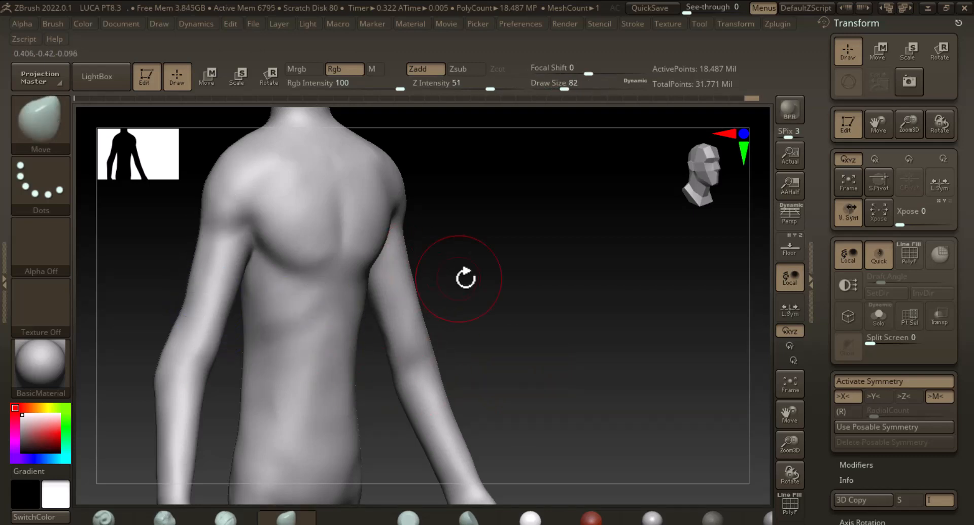
left_click_drag(466, 276, 507, 229, "shift")
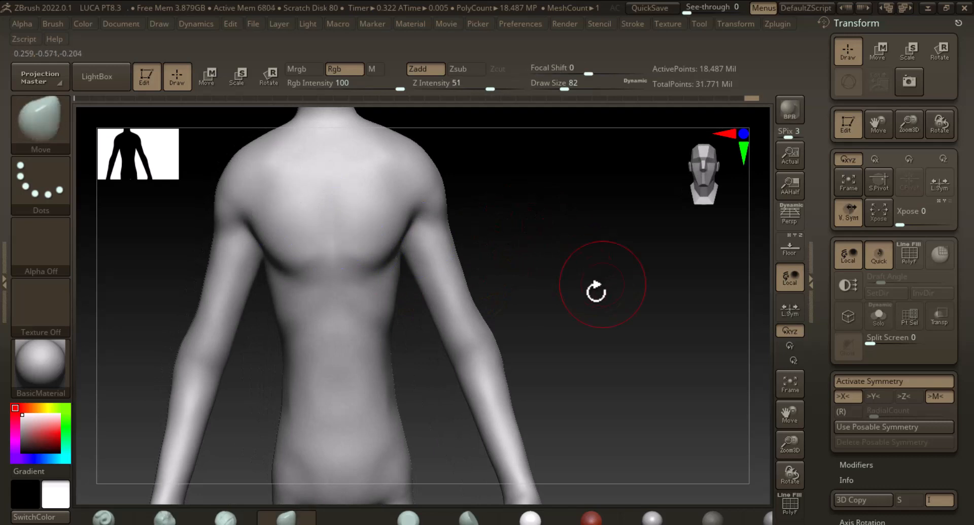
left_click_drag(594, 289, 490, 316, "shift")
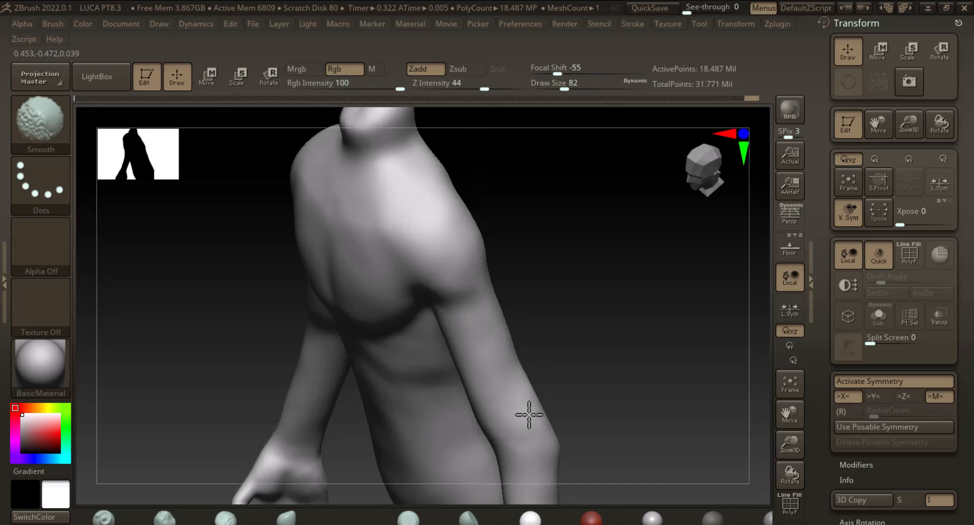
mouse_move(254, 464)
left_mouse_down()
mouse_move(628, 278)
mouse_move(596, 248)
mouse_move(561, 312)
mouse_move(570, 303)
mouse_move(648, 328)
mouse_move(497, 324)
left_mouse_up()
Smooth the chest, shoulders and upper arms with the Smooth brush at Draw Size 82
left_click_drag(641, 307, 435, 300, "shift")
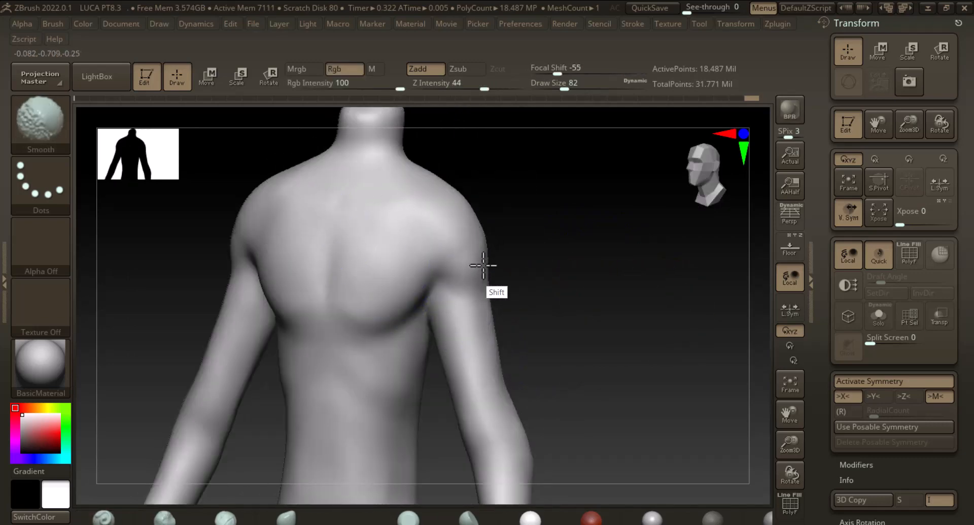
key("shift")
left_click_drag(587, 263, 359, 196, "shift")
left_click(322, 166)
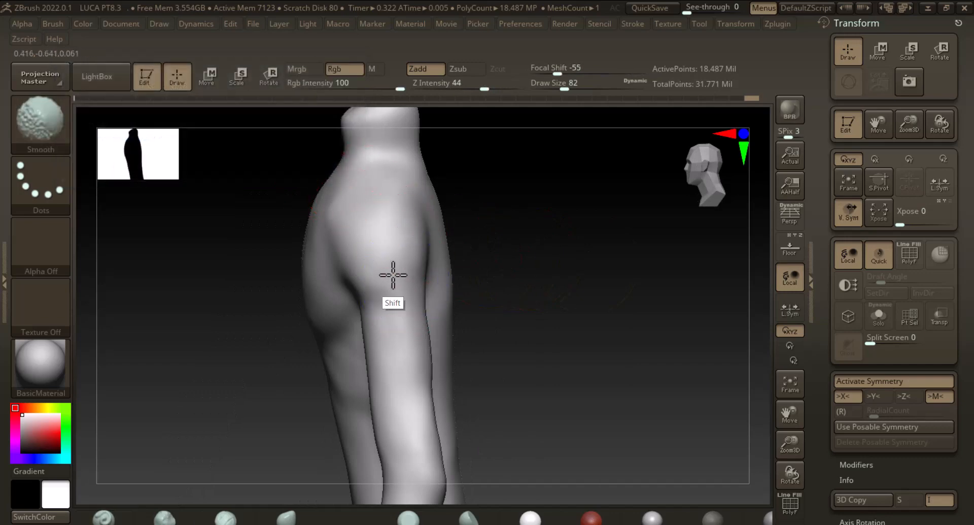
Refine the shoulder and chest contour from above with the Move brush at Draw Size 82
mouse_move(578, 330)
left_mouse_down()
mouse_move(587, 335)
mouse_move(593, 318)
left_mouse_up()
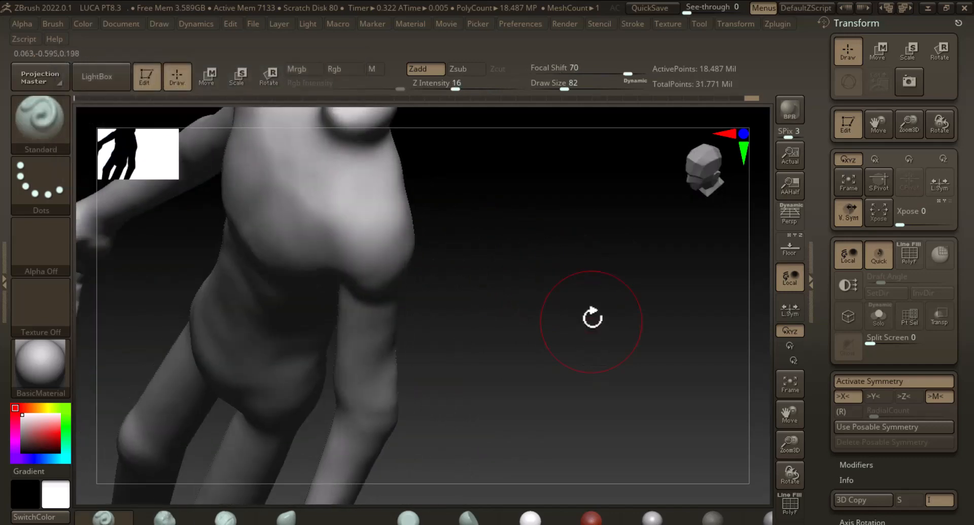
left_click_drag(499, 251, 629, 307)
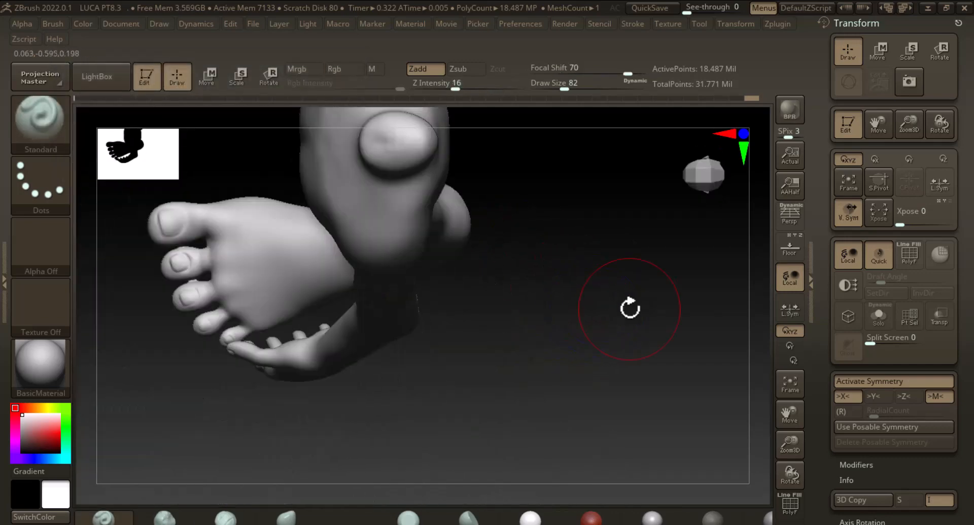
left_click(287, 518)
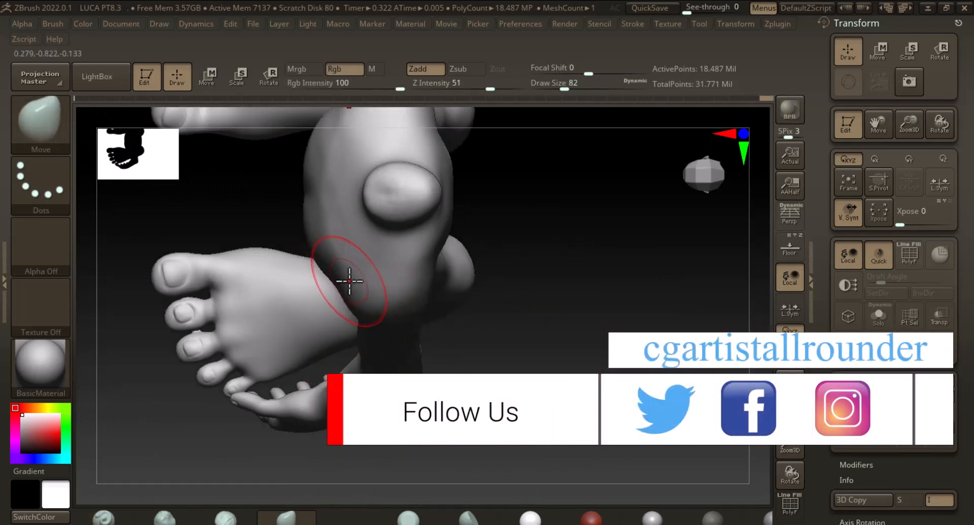
mouse_move(315, 142)
left_mouse_down()
mouse_move(631, 318)
mouse_move(376, 183)
left_mouse_up()
key("shift")
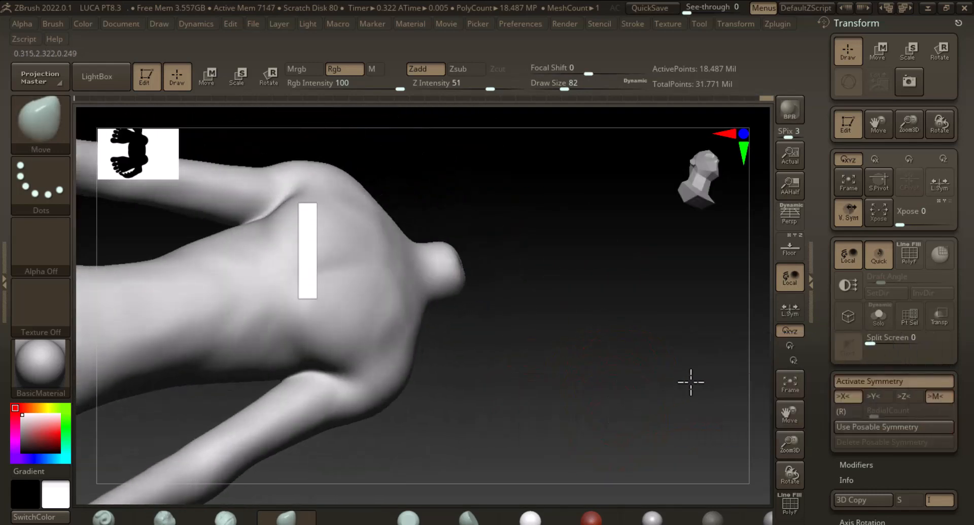
Add form to the upper back with the ClayBuildup brush at Draw Size 82 and Z Intensity 1, and smooth the strokes
left_click_drag(692, 382, 554, 341)
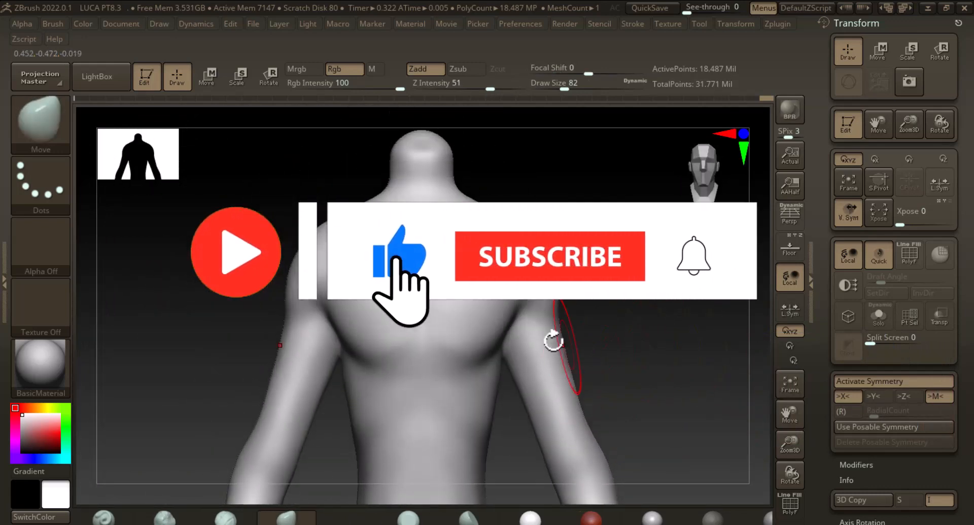
left_click(225, 518)
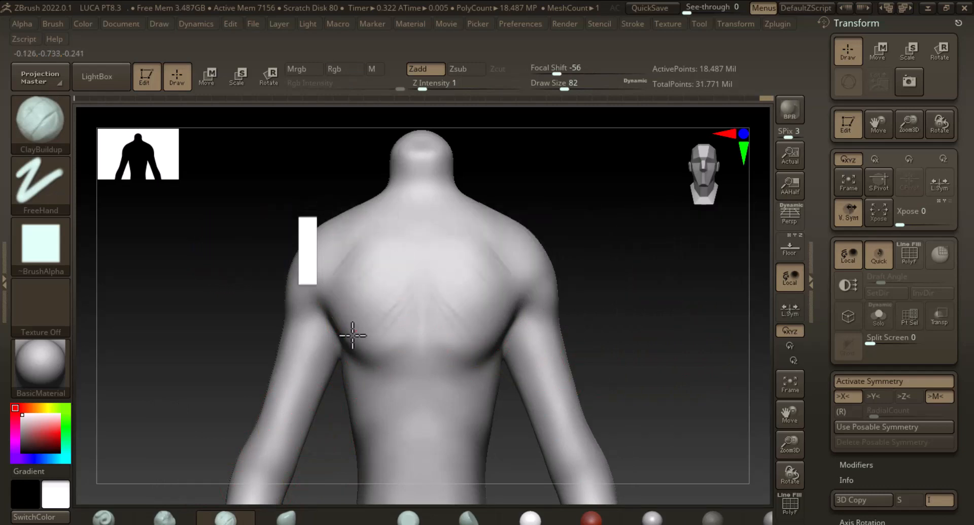
left_click_drag(380, 248, 282, 267)
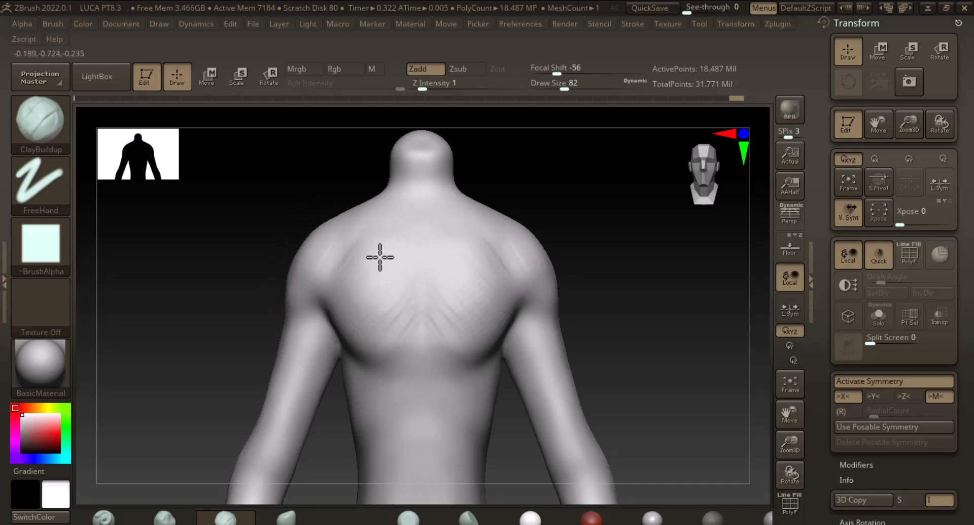
key("shift")
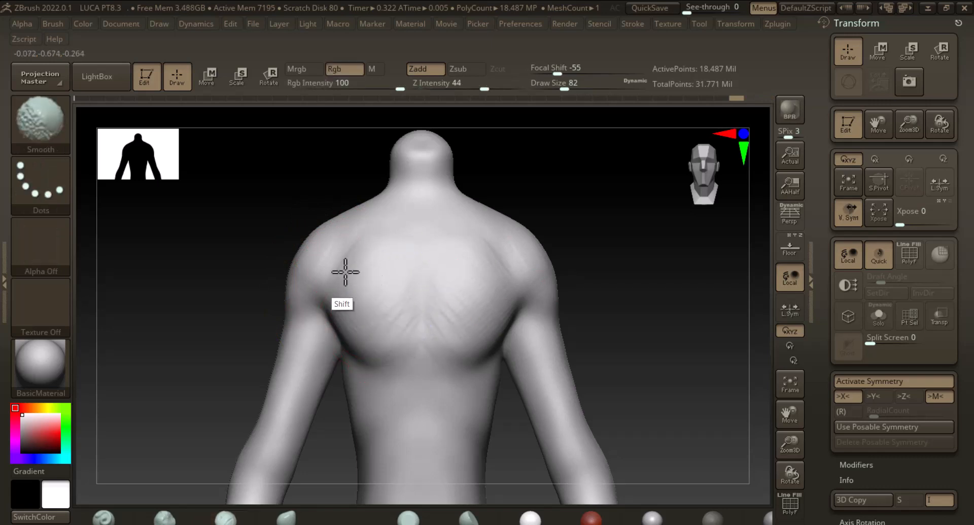
mouse_move(423, 297)
left_mouse_down("shift")
mouse_move(443, 337)
mouse_move(452, 317)
left_mouse_up("shift")
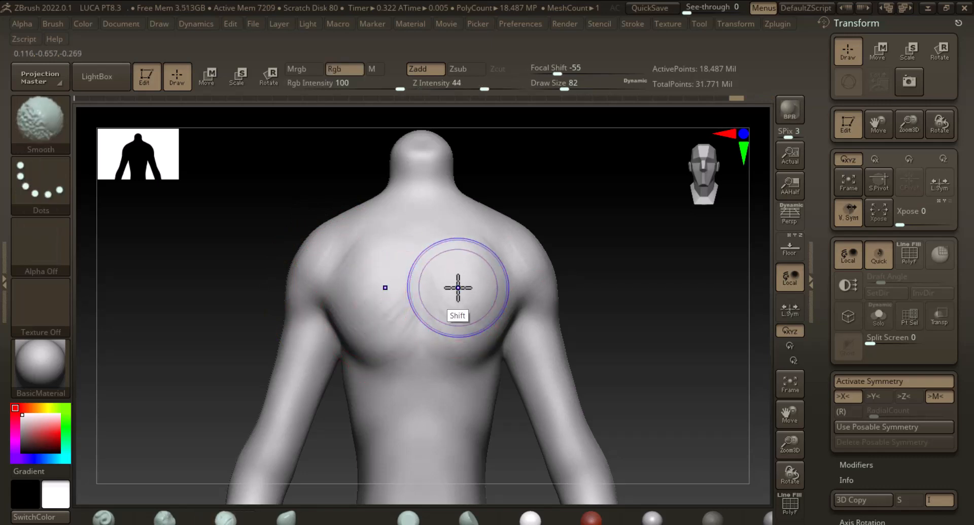
mouse_move(398, 278)
left_mouse_down("shift")
mouse_move(398, 298)
mouse_move(341, 283)
mouse_move(439, 304)
mouse_move(461, 267)
mouse_move(472, 284)
mouse_move(321, 270)
left_mouse_up("shift")
Set the Smooth brush's Z Intensity to 100 and smooth the upper back and shoulders at a lower subdivision level
left_click_drag(480, 90, 521, 89)
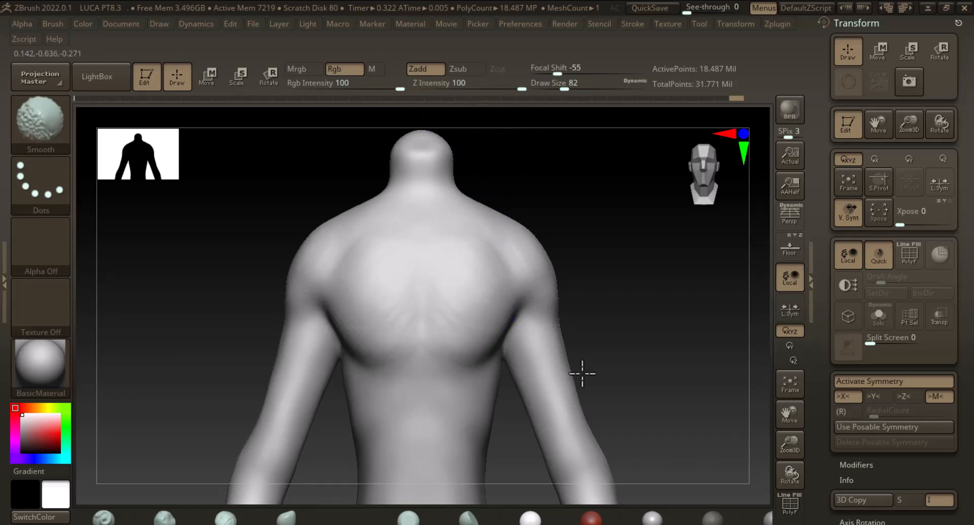
left_click_drag(680, 376, 650, 344, "shift")
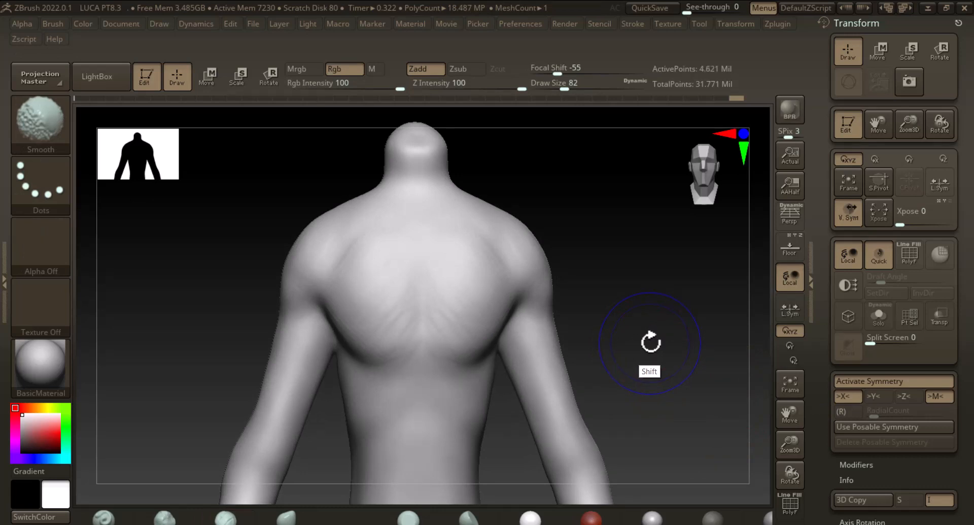
key("shift")
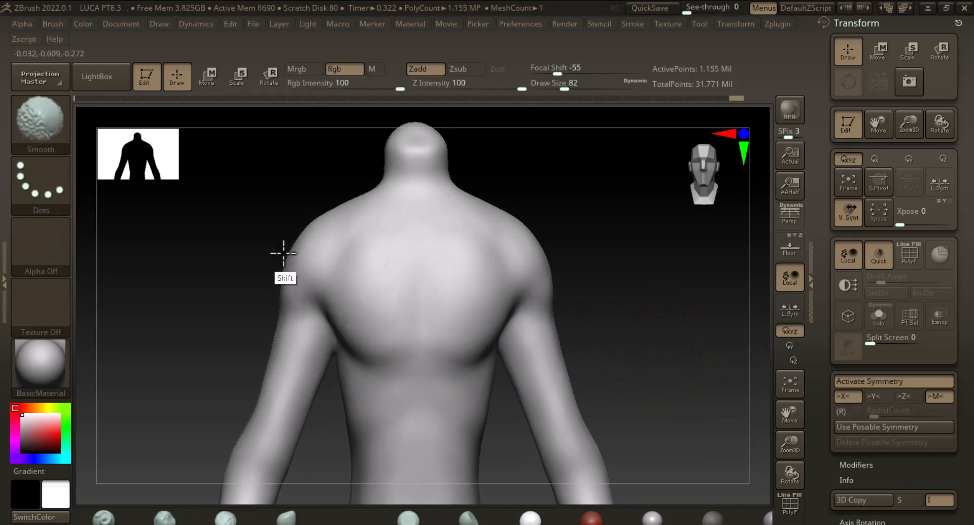
mouse_move(653, 312)
left_mouse_down()
mouse_move(640, 290)
mouse_move(692, 270)
left_mouse_up()
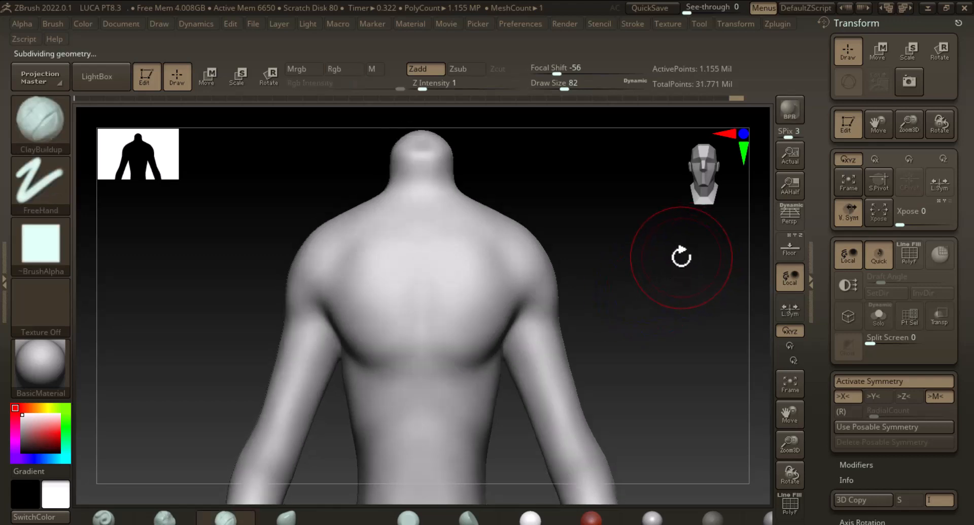
Bring the body back up to its highest subdivision level, smoothing the upper back and shoulder blades along the way
mouse_move(681, 257)
left_mouse_down()
mouse_move(626, 330)
mouse_move(652, 309)
left_mouse_up()
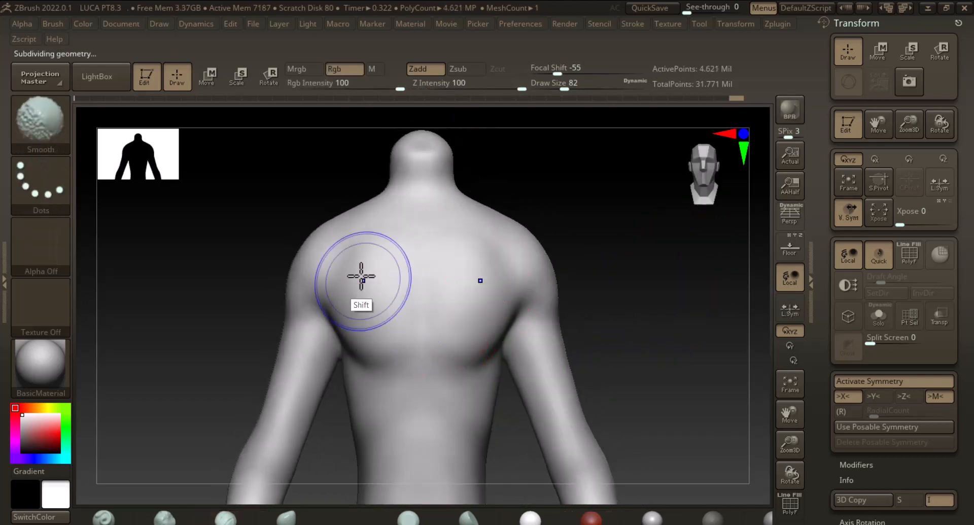
left_click_drag(345, 237, 316, 283, "shift")
left_click(693, 328)
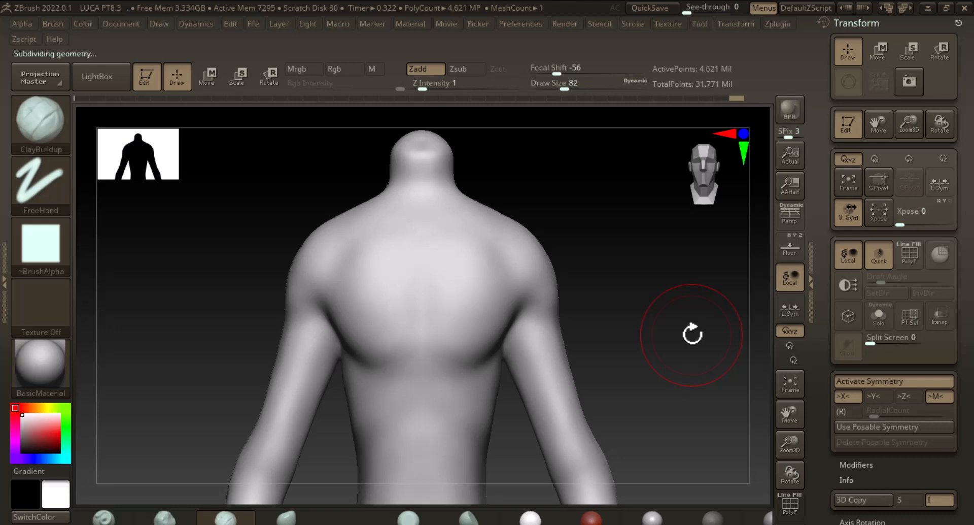
key("d")
key("shift")
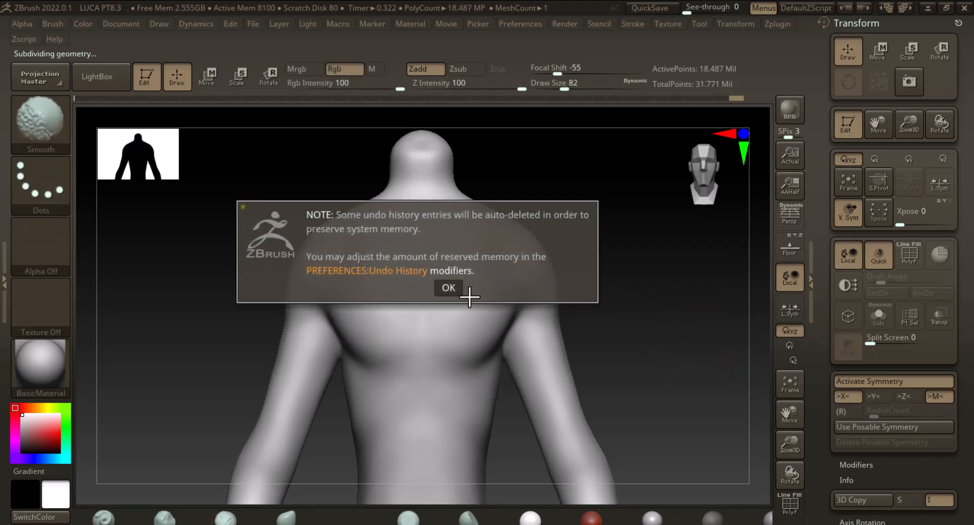
left_click(450, 289)
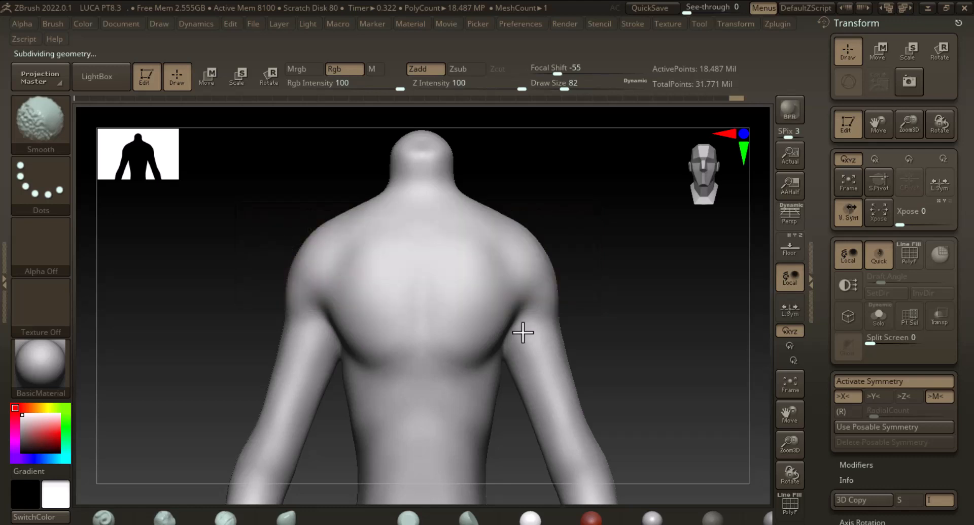
Smooth the back of the shoulder and upper arm with the Smooth brush at Z Intensity 100
mouse_move(657, 366)
left_mouse_down()
mouse_move(706, 372)
mouse_move(736, 395)
mouse_move(676, 348)
mouse_move(597, 322)
mouse_move(697, 306)
left_mouse_up()
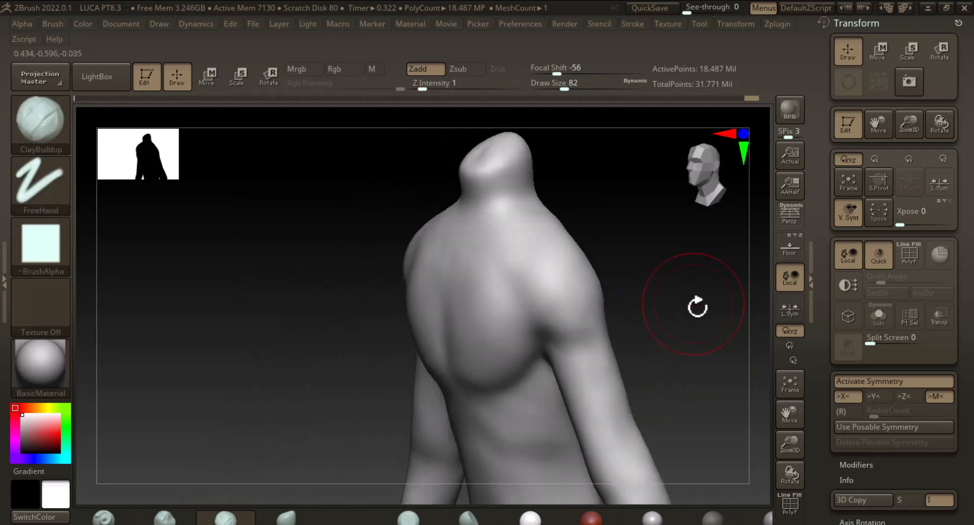
key("shift")
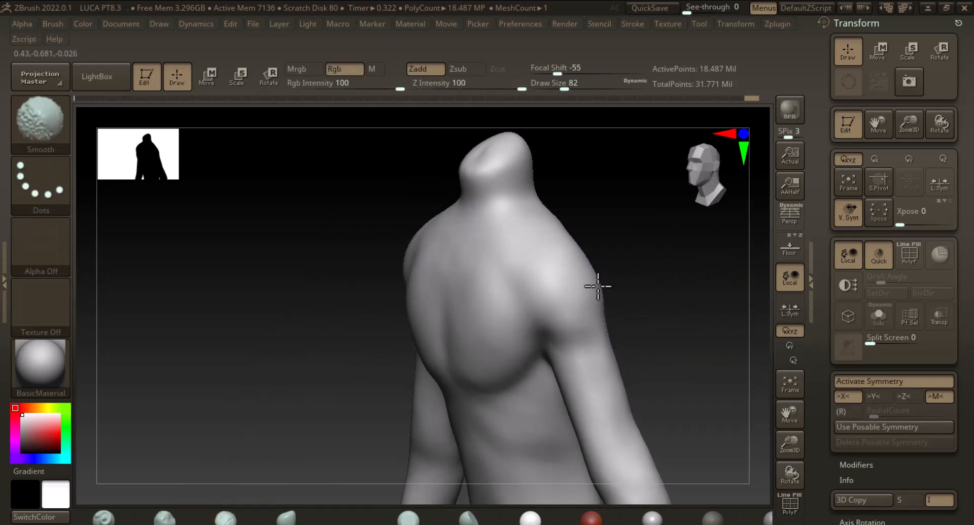
left_click_drag(599, 285, 632, 270, "shift")
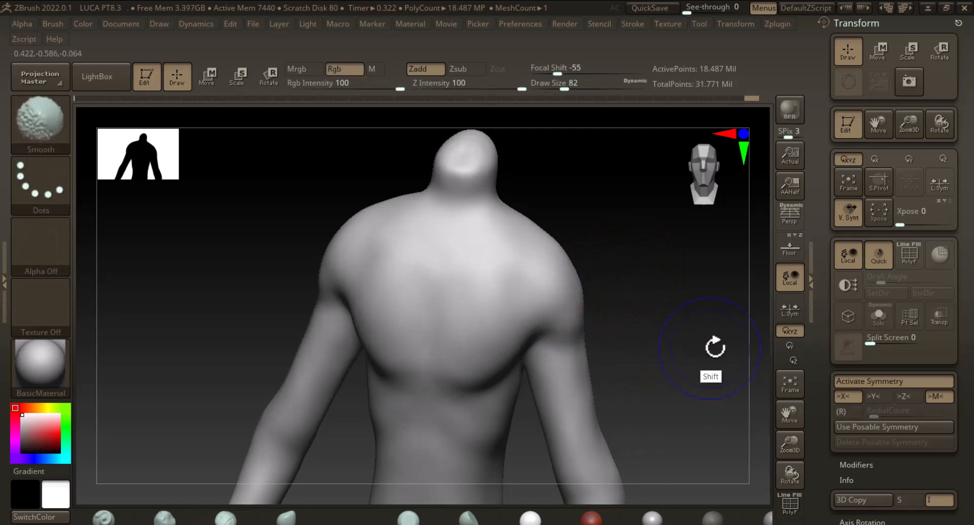
left_click_drag(717, 343, 708, 341, "shift")
Begin saving the project as a new file, removing the final version digit from the name LUCA PT8.3.zpr
left_click(255, 26)
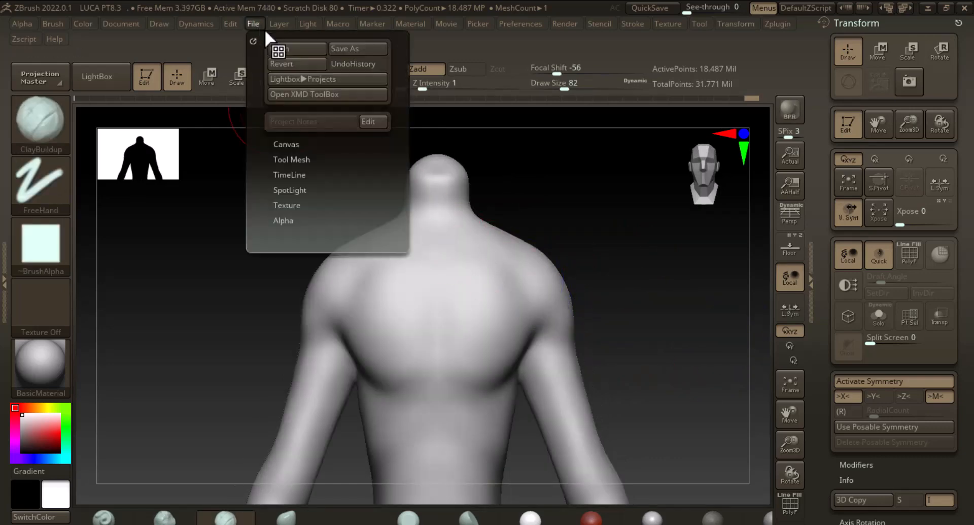
left_click(343, 46)
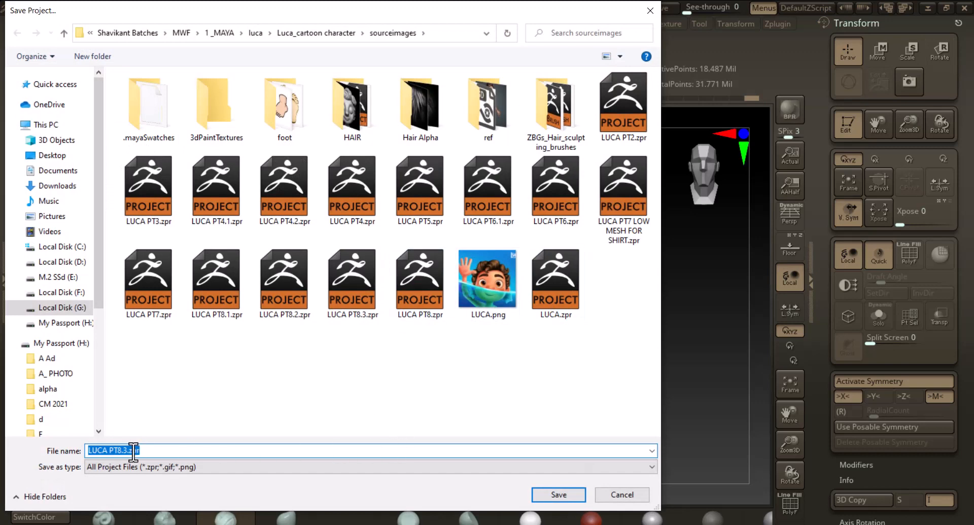
key("BackSpace")
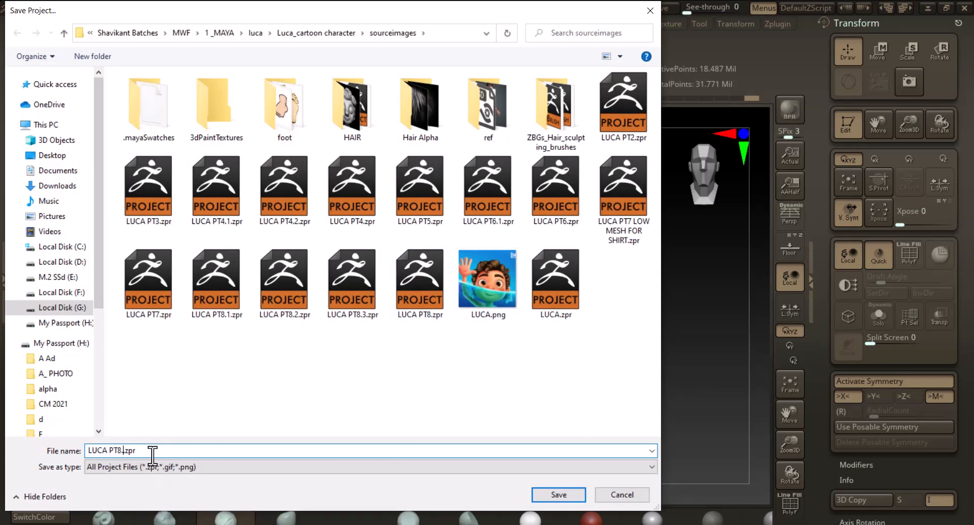